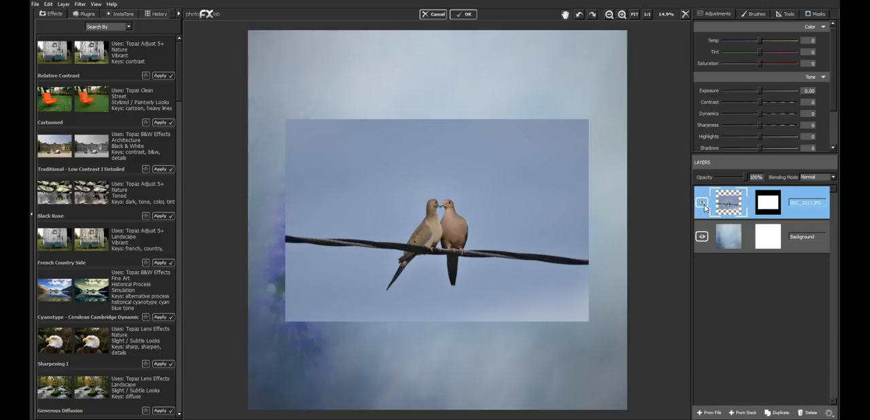
Step: Scale the doves photo layer up to 232% and lower its opacity to 38%
left_click(703, 203)
left_click(789, 14)
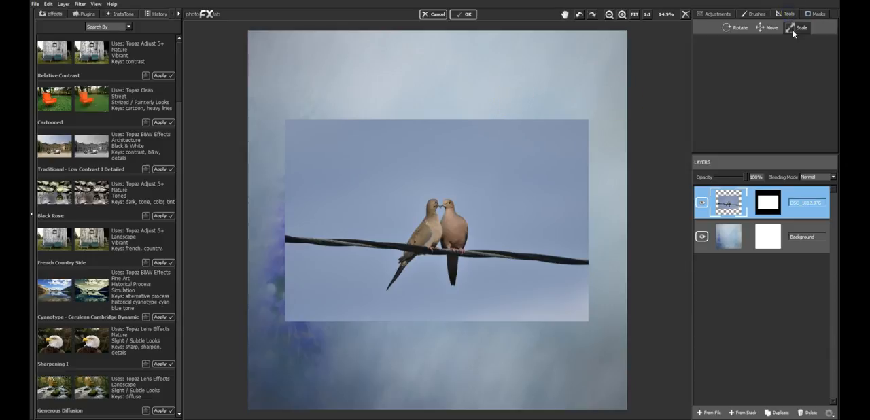
left_click(793, 28)
left_click_drag(480, 231, 607, 180)
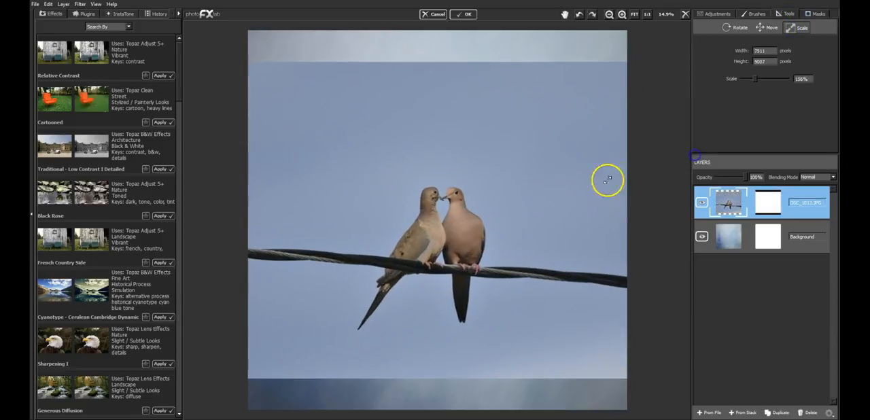
left_click_drag(444, 247, 728, 178)
Step: Enlarge the doves layer to about 261% and reposition the birds near the centre of the canvas
left_click(769, 27)
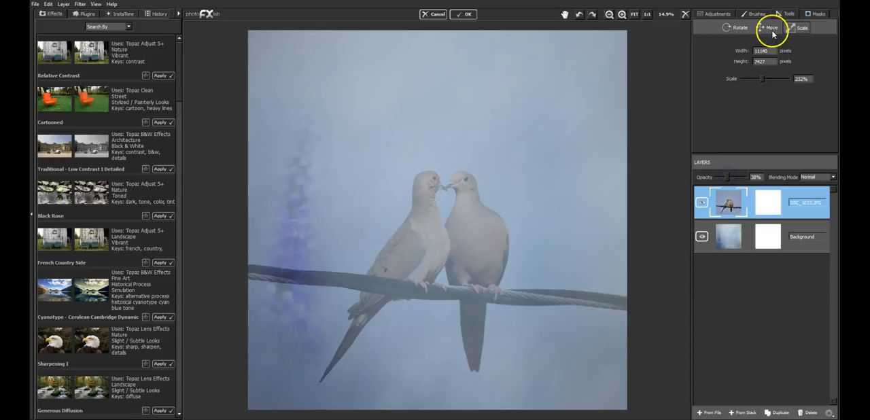
left_click_drag(542, 200, 564, 166)
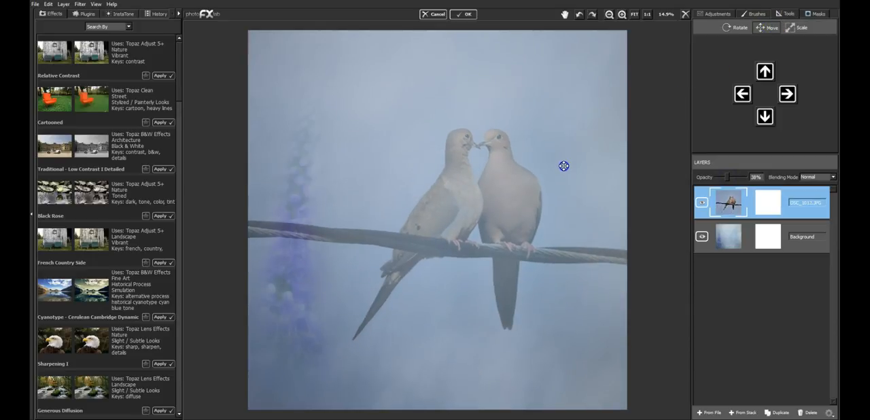
left_click(802, 27)
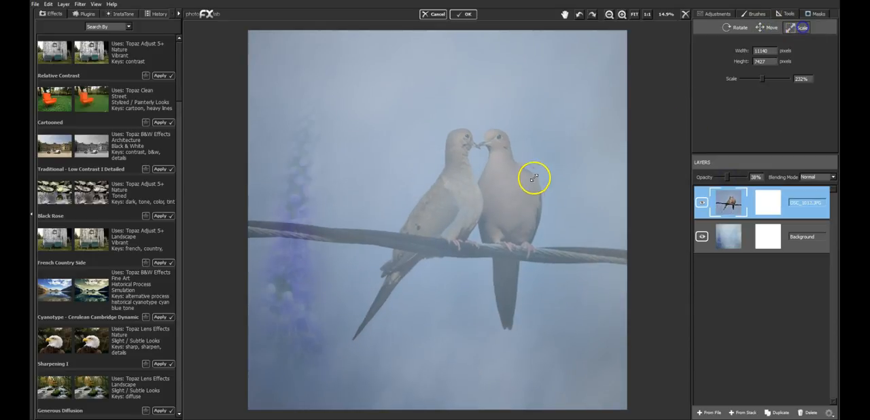
left_click_drag(530, 184, 622, 124)
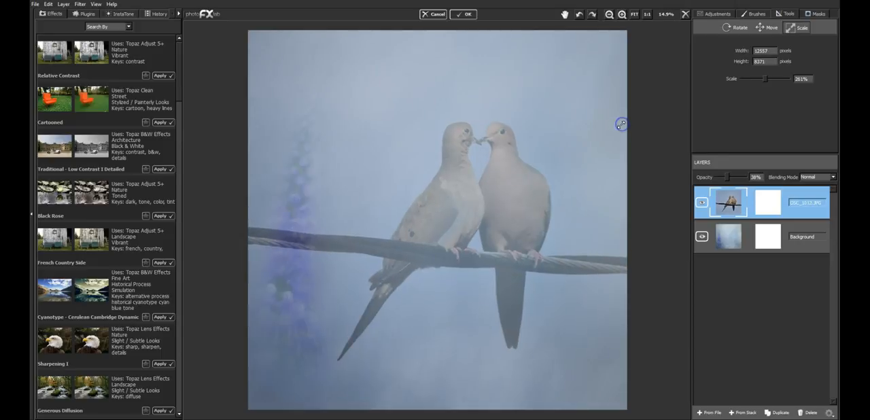
left_click_drag(580, 154, 543, 203)
left_click(767, 28)
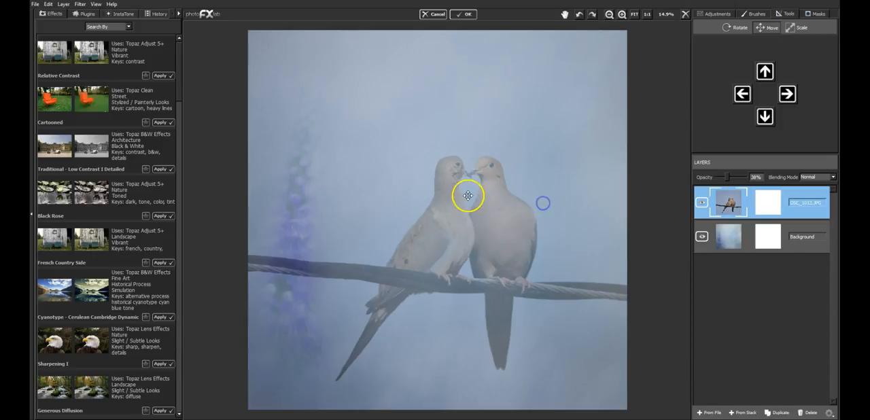
Step: Scale the doves layer up to 371%
left_click(791, 28)
left_click_drag(546, 175, 719, 117)
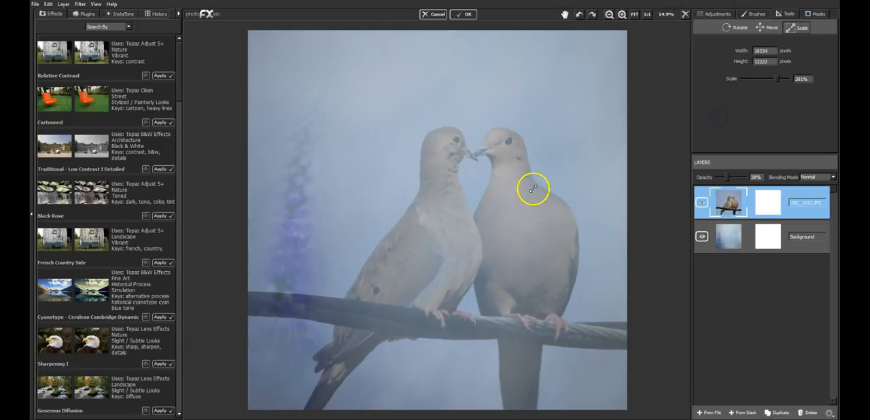
left_click_drag(499, 211, 465, 253)
left_click_drag(497, 205, 446, 177)
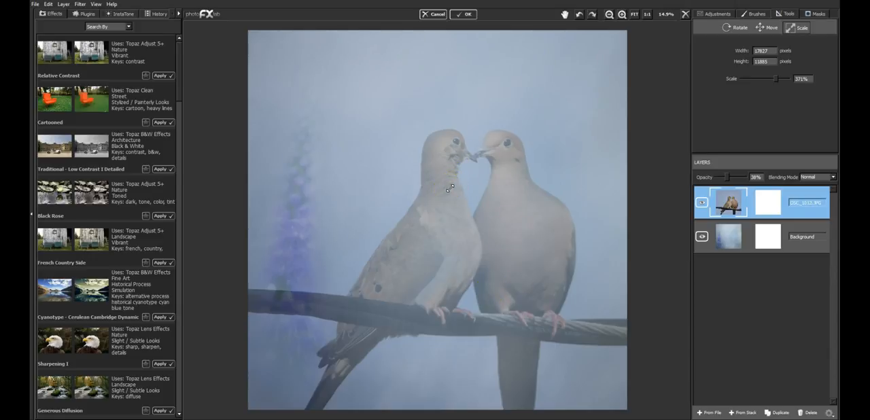
Step: Move the doves layer slightly upward so the wire crosses the lower third of the canvas
left_click(755, 28)
left_click_drag(587, 153, 549, 146)
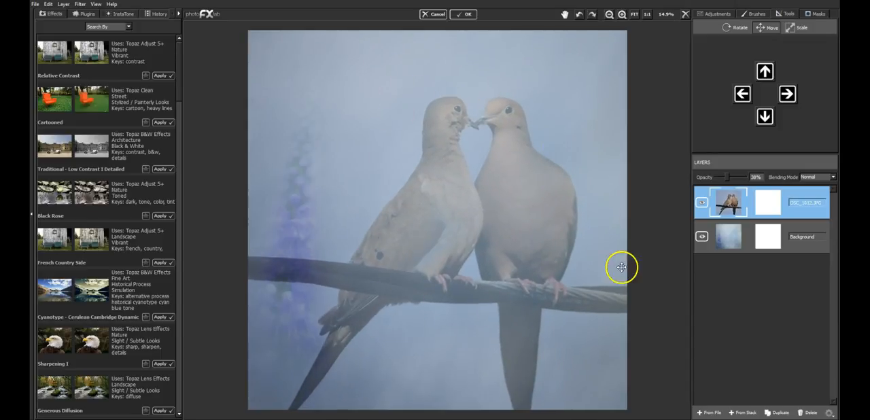
left_click_drag(538, 146, 537, 156)
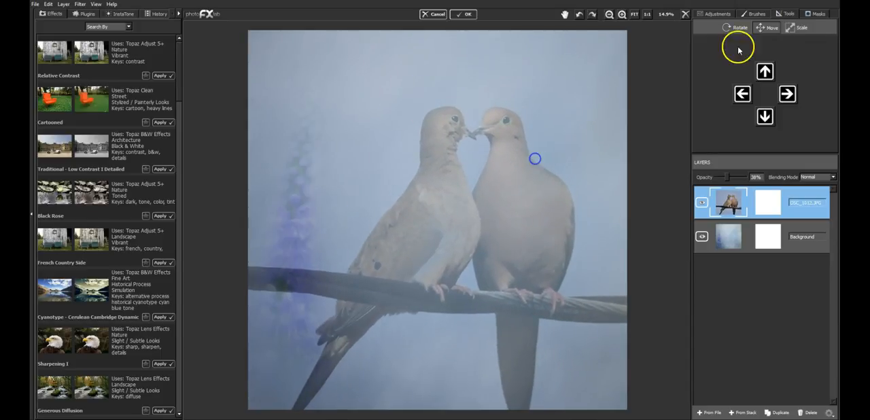
Step: Scale the doves layer up to 436% and restore its opacity to 100%
left_click(793, 31)
left_click_drag(595, 134, 758, 84)
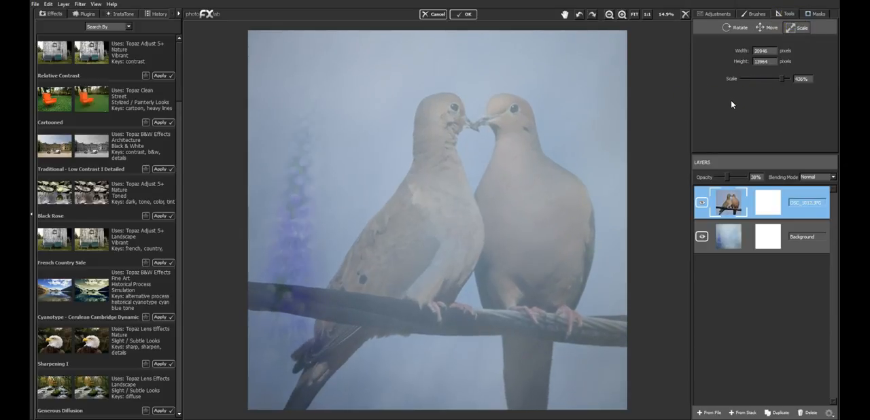
left_click_drag(726, 176, 750, 176)
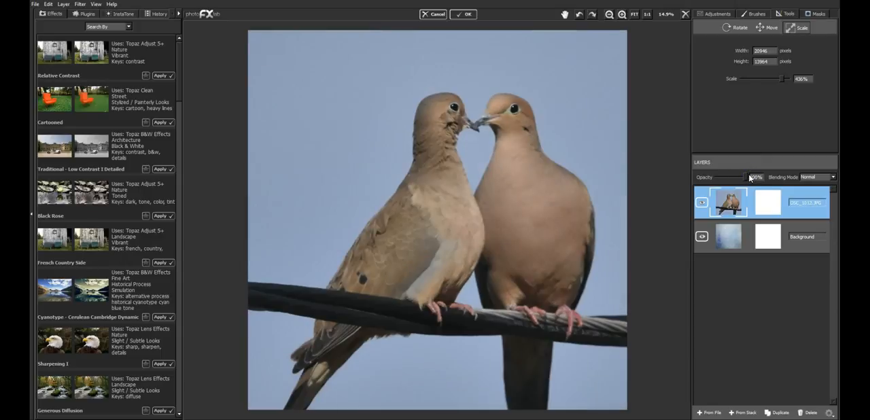
Step: Add a stamped layer from the stack and move Background directly beneath it, above the hidden DSC_1012.JPG layer
left_click(739, 412)
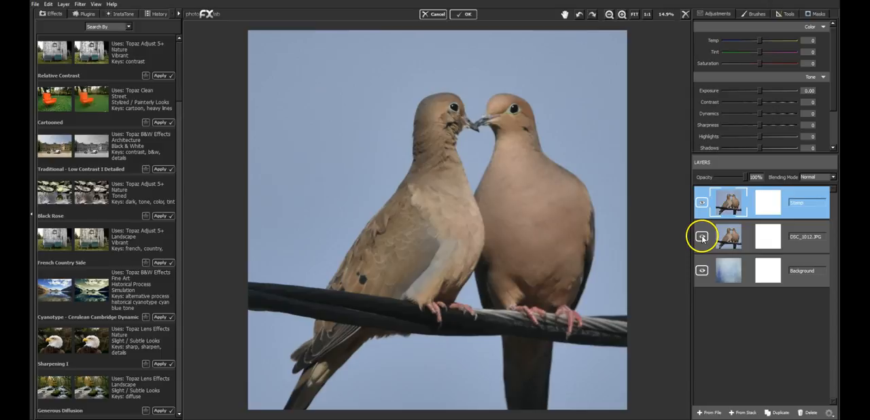
left_click_drag(755, 270, 797, 246)
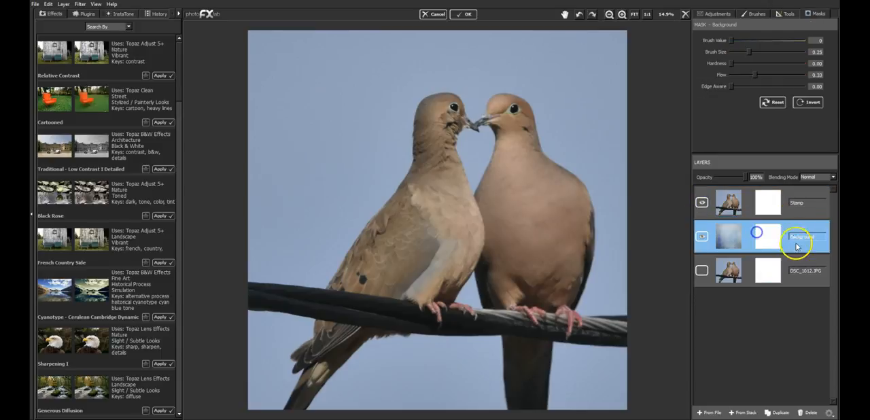
left_click(801, 194)
left_click_drag(746, 178, 781, 172)
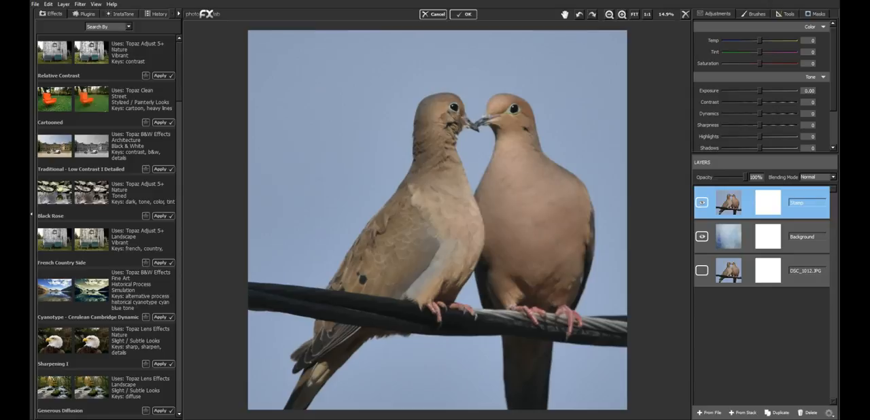
Step: Paint out everything around the doves' heads and chests on the Stamp mask with brush size 0.84 and flow 1.00
left_click(818, 15)
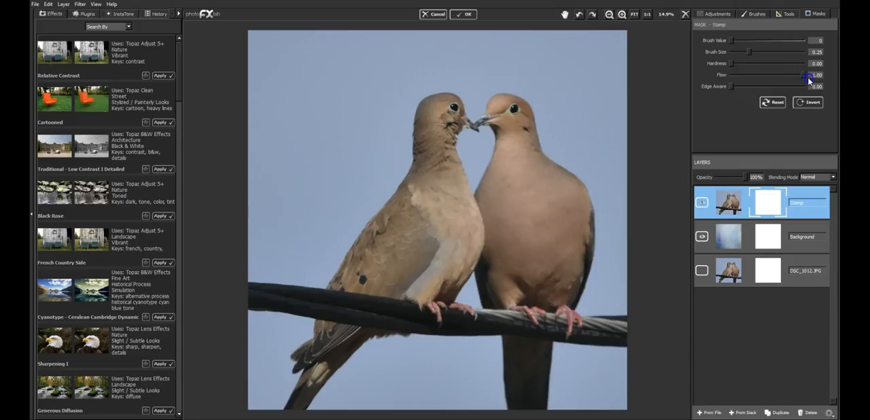
left_click_drag(749, 52, 777, 52)
mouse_move(620, 42)
left_mouse_down()
mouse_move(590, 40)
mouse_move(612, 83)
mouse_move(626, 291)
mouse_move(610, 330)
mouse_move(582, 363)
mouse_move(528, 389)
mouse_move(472, 396)
mouse_move(393, 389)
mouse_move(293, 355)
mouse_move(275, 269)
mouse_move(278, 146)
mouse_move(298, 91)
mouse_move(356, 44)
mouse_move(280, 134)
mouse_move(275, 262)
mouse_move(296, 364)
mouse_move(339, 389)
mouse_move(414, 397)
mouse_move(522, 396)
mouse_move(600, 380)
mouse_move(645, 279)
mouse_move(609, 75)
mouse_move(609, 114)
mouse_move(317, 114)
mouse_move(561, 114)
mouse_move(344, 114)
mouse_move(318, 189)
mouse_move(317, 273)
mouse_move(360, 308)
mouse_move(419, 333)
mouse_move(511, 351)
mouse_move(582, 309)
mouse_move(613, 238)
mouse_move(616, 171)
mouse_move(534, 321)
mouse_move(402, 327)
mouse_move(342, 272)
mouse_move(324, 198)
mouse_move(335, 114)
mouse_move(329, 229)
mouse_move(415, 297)
mouse_move(571, 281)
mouse_move(608, 175)
mouse_move(602, 114)
mouse_move(624, 121)
left_mouse_up()
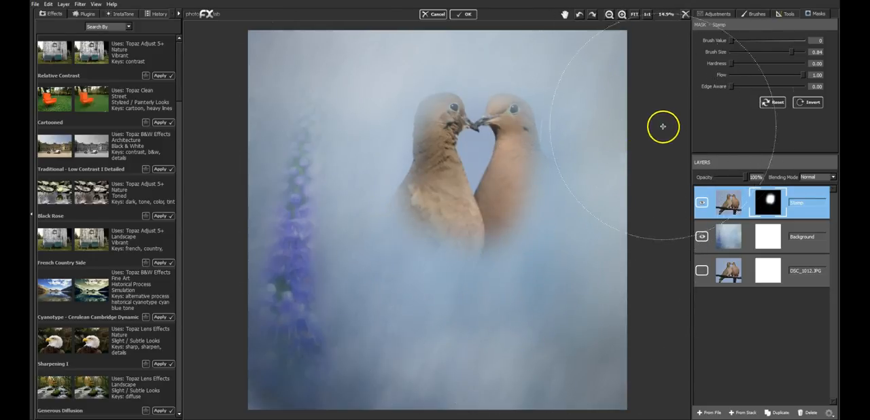
left_click_drag(573, 399, 572, 405)
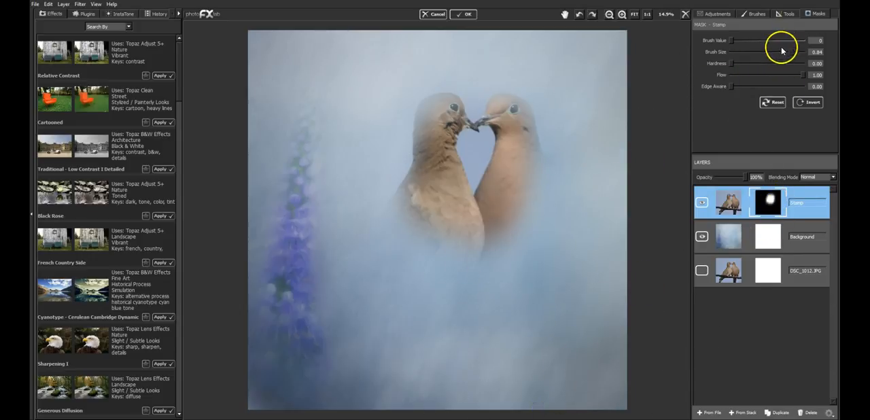
Step: Try revealing the doves' feet and wire on the Stamp mask, and paint them out again with brush value 0
left_click(455, 259)
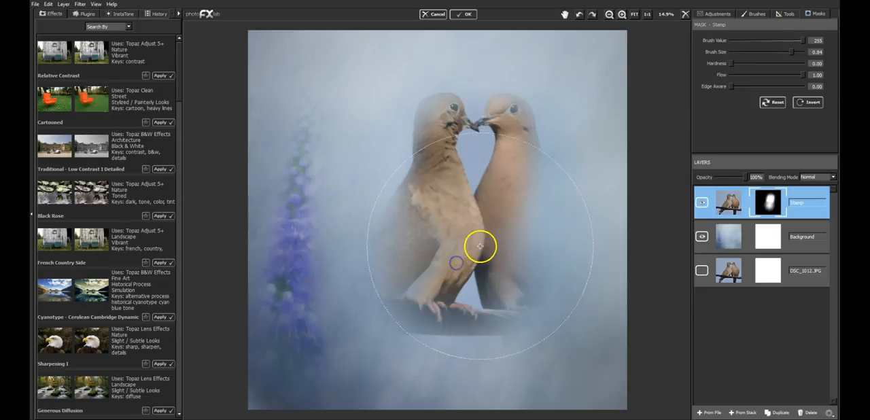
left_click_drag(748, 41, 713, 41)
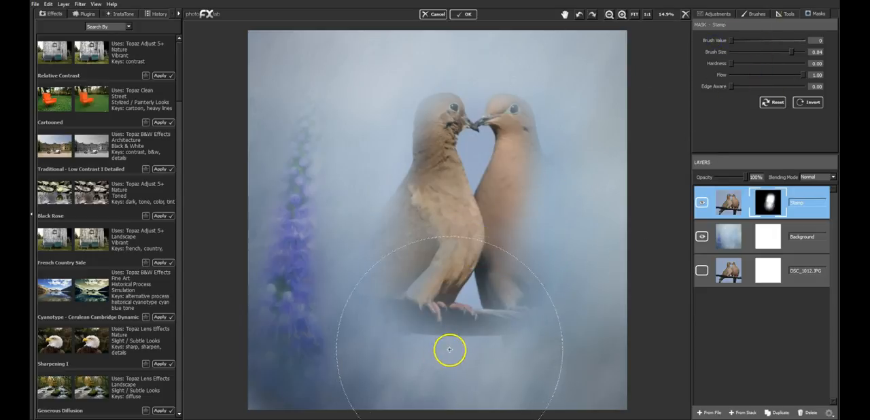
left_click_drag(773, 55, 771, 53)
mouse_move(439, 300)
left_mouse_down()
mouse_move(404, 356)
mouse_move(460, 342)
mouse_move(513, 351)
left_mouse_up()
mouse_move(556, 336)
left_mouse_down()
mouse_move(559, 222)
mouse_move(513, 352)
mouse_move(394, 289)
mouse_move(420, 269)
left_mouse_up()
mouse_move(521, 362)
left_mouse_down()
mouse_move(550, 332)
mouse_move(555, 306)
mouse_move(428, 277)
mouse_move(401, 251)
mouse_move(597, 287)
left_mouse_up()
left_click_drag(501, 342, 409, 332)
mouse_move(423, 302)
left_mouse_down()
mouse_move(442, 288)
mouse_move(526, 297)
left_mouse_up()
Step: Reveal the doves' heads, bodies and an oval of surrounding sky on the Stamp mask with brush value 255 and size 0.18
left_click(800, 40)
left_click(743, 53)
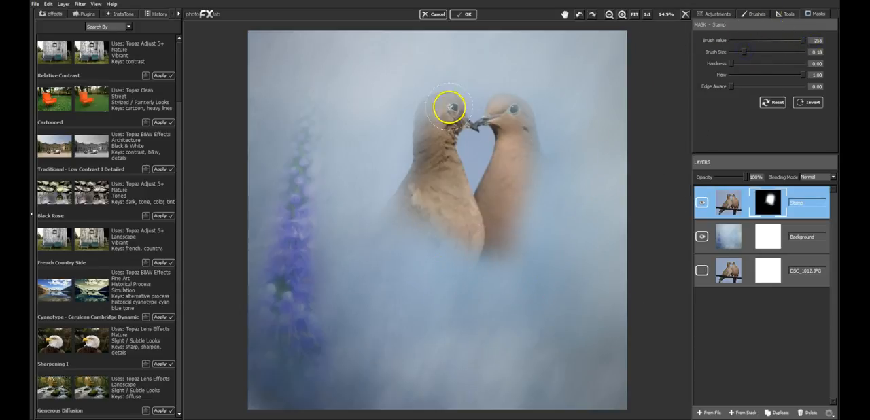
mouse_move(443, 117)
left_mouse_down()
mouse_move(432, 194)
mouse_move(411, 208)
mouse_move(419, 192)
mouse_move(402, 221)
mouse_move(457, 248)
mouse_move(444, 219)
mouse_move(475, 251)
mouse_move(520, 232)
mouse_move(506, 219)
mouse_move(504, 250)
mouse_move(535, 194)
mouse_move(530, 167)
mouse_move(537, 207)
mouse_move(514, 244)
mouse_move(500, 248)
mouse_move(539, 211)
mouse_move(533, 170)
mouse_move(538, 221)
mouse_move(514, 258)
mouse_move(430, 244)
mouse_move(406, 222)
mouse_move(417, 251)
mouse_move(453, 270)
mouse_move(489, 272)
mouse_move(528, 252)
left_mouse_up()
left_click_drag(526, 169, 507, 110)
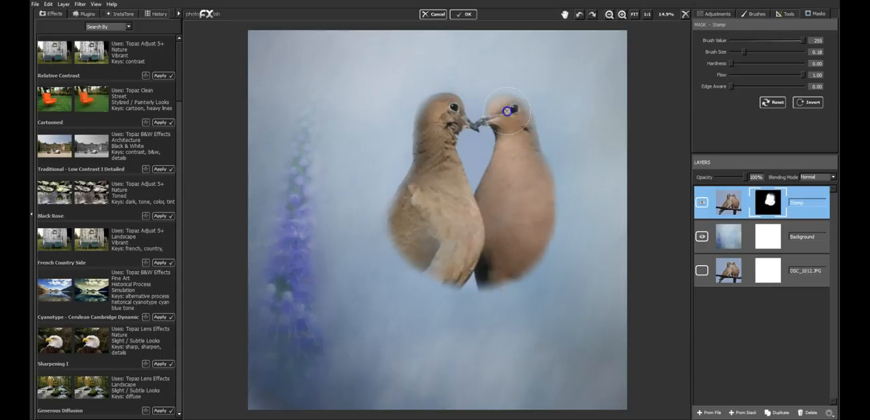
mouse_move(430, 123)
left_mouse_down()
mouse_move(477, 94)
mouse_move(522, 109)
mouse_move(549, 177)
mouse_move(547, 220)
mouse_move(509, 275)
mouse_move(472, 281)
mouse_move(426, 277)
mouse_move(385, 229)
mouse_move(387, 158)
mouse_move(404, 106)
mouse_move(433, 80)
mouse_move(493, 76)
mouse_move(525, 89)
mouse_move(553, 128)
mouse_move(559, 173)
mouse_move(534, 260)
mouse_move(505, 284)
mouse_move(460, 296)
mouse_move(411, 281)
mouse_move(384, 159)
left_mouse_up()
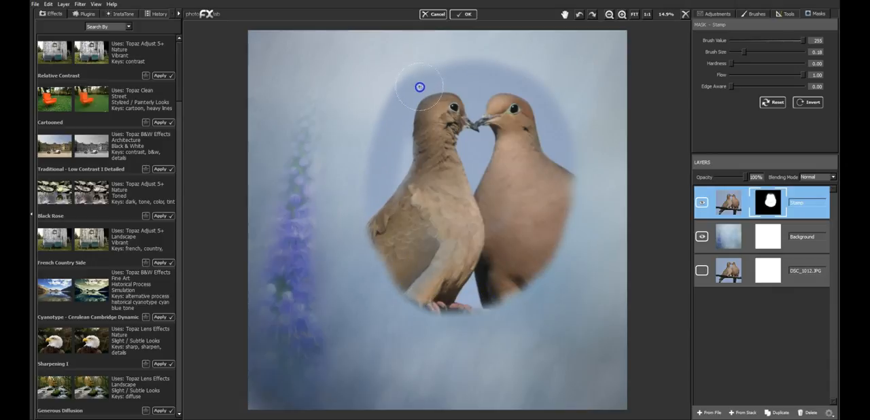
mouse_move(526, 251)
left_mouse_down()
mouse_move(485, 293)
mouse_move(458, 300)
mouse_move(492, 302)
mouse_move(520, 287)
mouse_move(541, 263)
mouse_move(557, 209)
left_mouse_up()
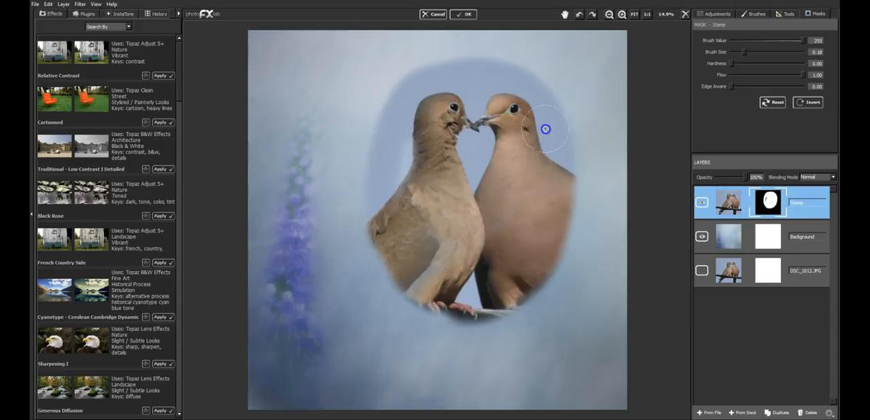
mouse_move(389, 133)
left_mouse_down()
mouse_move(391, 249)
mouse_move(403, 272)
mouse_move(420, 291)
mouse_move(483, 310)
mouse_move(521, 292)
mouse_move(554, 247)
mouse_move(553, 130)
left_mouse_up()
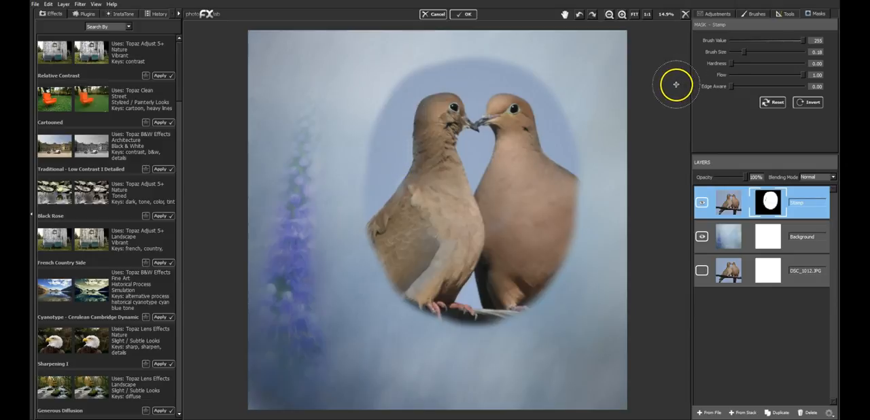
Step: Soften the upper and right edges of the revealed oval using brush value 0, size 0.15 and flow 0.23
left_click(748, 75)
mouse_move(744, 52)
left_mouse_down()
mouse_move(759, 51)
mouse_move(743, 51)
left_mouse_up()
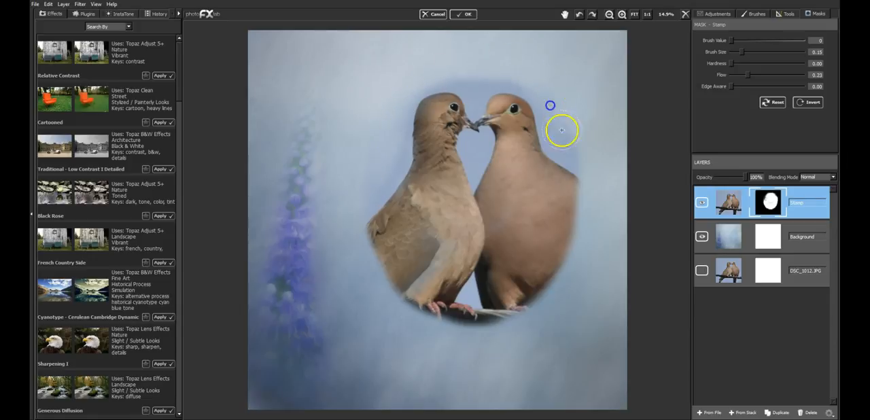
mouse_move(583, 183)
left_mouse_down()
mouse_move(575, 129)
mouse_move(577, 245)
left_mouse_up()
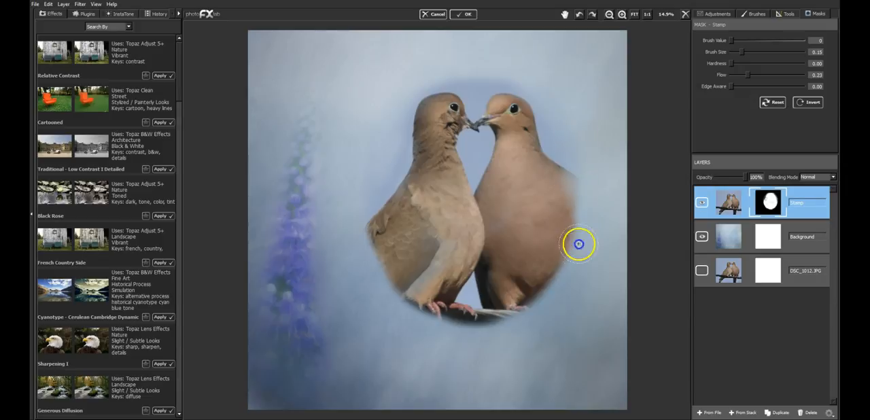
Step: Fade the doves' lower bodies, feet and outer edges into the texture with brush size 0.34
left_click_drag(742, 51, 747, 52)
mouse_move(579, 193)
left_mouse_down()
mouse_move(570, 277)
mouse_move(549, 308)
mouse_move(529, 321)
mouse_move(503, 313)
mouse_move(443, 329)
mouse_move(385, 295)
mouse_move(482, 319)
mouse_move(416, 308)
mouse_move(533, 307)
mouse_move(407, 297)
mouse_move(491, 323)
mouse_move(453, 305)
left_mouse_up()
left_click_drag(374, 136, 383, 287)
mouse_move(371, 194)
left_mouse_down()
mouse_move(400, 302)
mouse_move(407, 291)
left_mouse_up()
mouse_move(456, 319)
left_mouse_down()
mouse_move(427, 309)
mouse_move(489, 320)
mouse_move(507, 311)
mouse_move(492, 320)
mouse_move(394, 266)
mouse_move(564, 274)
mouse_move(423, 306)
mouse_move(384, 255)
mouse_move(550, 247)
mouse_move(423, 299)
mouse_move(567, 246)
mouse_move(587, 145)
mouse_move(573, 123)
mouse_move(568, 244)
mouse_move(532, 297)
mouse_move(493, 295)
left_mouse_up()
left_click_drag(379, 147, 391, 281)
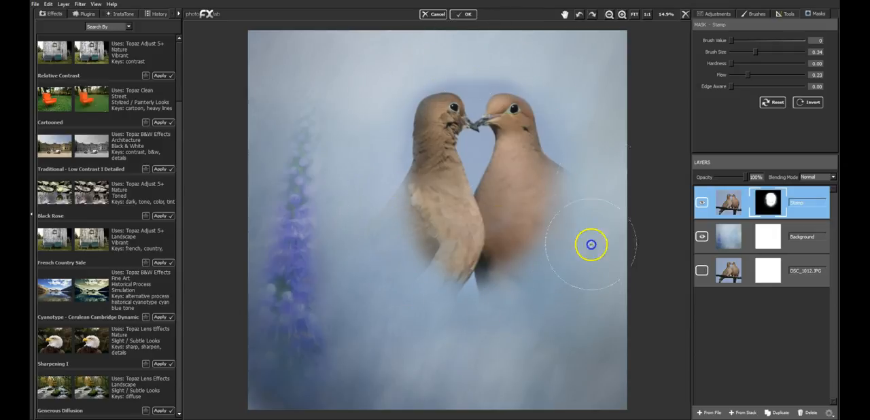
left_click_drag(497, 294, 400, 234)
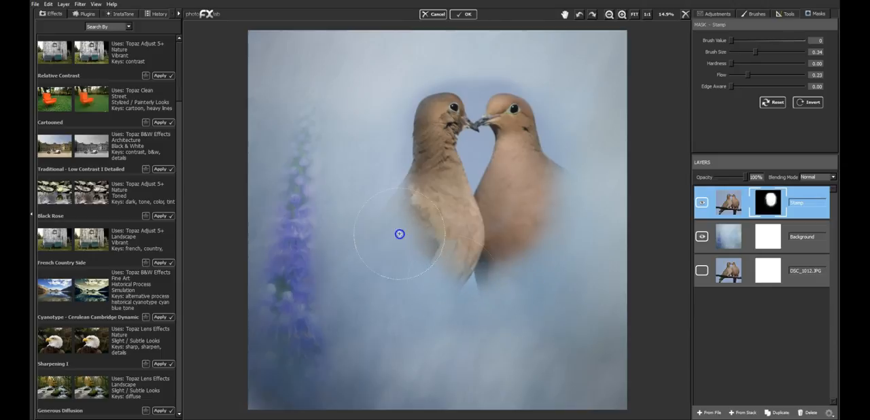
left_click_drag(551, 265, 521, 274)
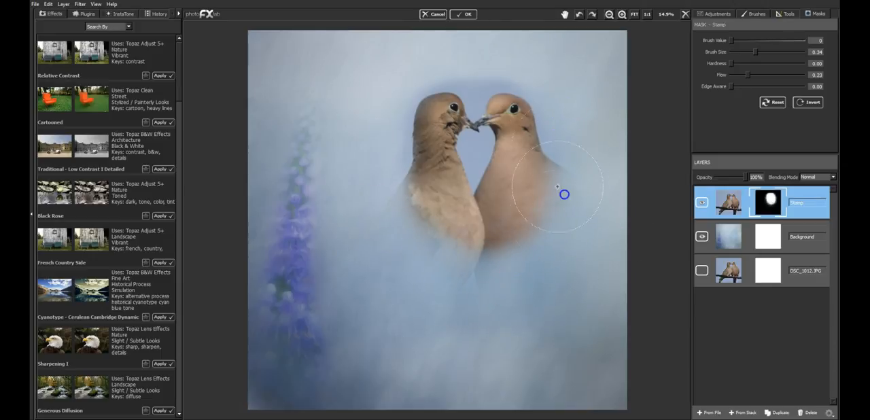
Step: Gradually bring back the doves' heads, backs and lower bodies on the Stamp mask with brush value 255 and flow 0.14
left_click_drag(733, 40, 782, 40)
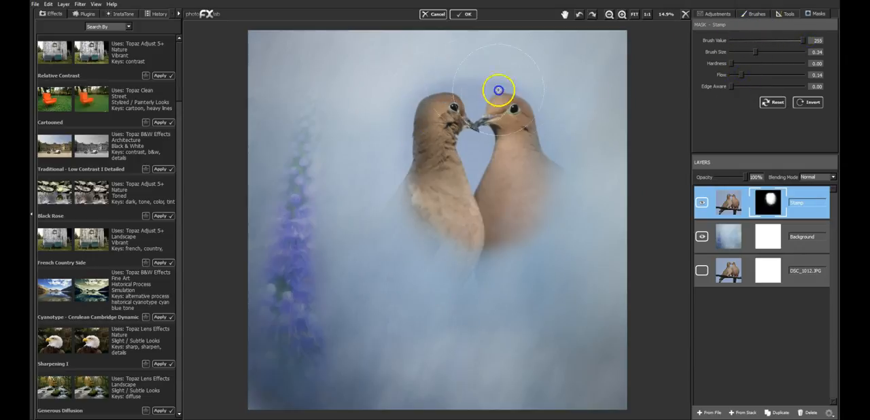
mouse_move(509, 94)
left_mouse_down()
mouse_move(427, 114)
mouse_move(466, 93)
mouse_move(532, 122)
mouse_move(538, 103)
mouse_move(514, 90)
mouse_move(526, 163)
left_mouse_up()
mouse_move(523, 202)
left_mouse_down()
mouse_move(495, 225)
mouse_move(500, 115)
mouse_move(435, 115)
mouse_move(444, 215)
mouse_move(434, 117)
mouse_move(437, 241)
mouse_move(538, 191)
mouse_move(500, 173)
mouse_move(464, 225)
mouse_move(576, 164)
mouse_move(490, 109)
mouse_move(505, 184)
mouse_move(429, 226)
mouse_move(483, 251)
mouse_move(531, 167)
mouse_move(528, 225)
mouse_move(426, 232)
mouse_move(438, 242)
mouse_move(551, 147)
mouse_move(506, 112)
mouse_move(514, 96)
mouse_move(431, 129)
mouse_move(490, 233)
left_mouse_up()
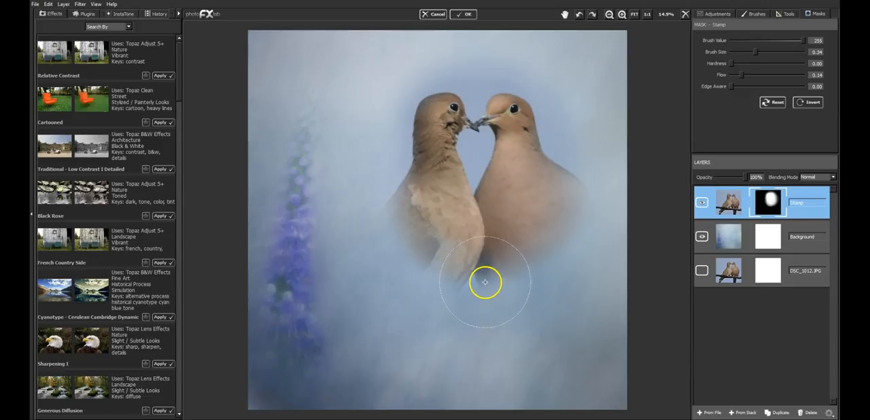
mouse_move(408, 183)
left_mouse_down()
mouse_move(417, 241)
mouse_move(437, 214)
mouse_move(428, 255)
mouse_move(495, 228)
mouse_move(465, 240)
mouse_move(552, 195)
mouse_move(548, 189)
mouse_move(515, 259)
mouse_move(459, 239)
mouse_move(502, 268)
mouse_move(537, 171)
left_mouse_up()
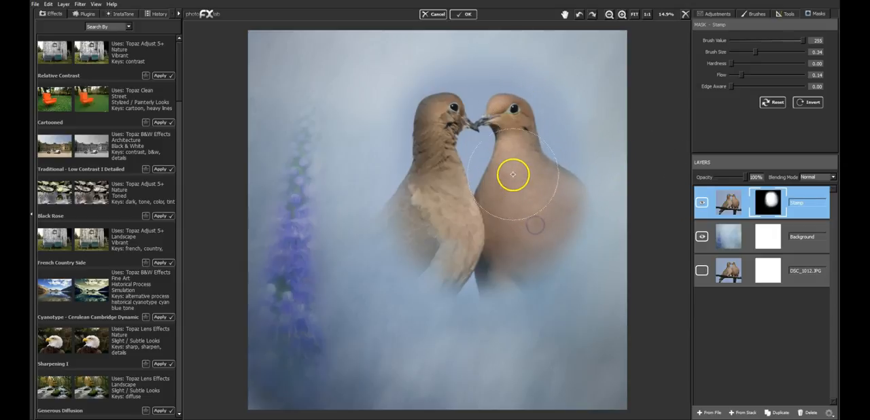
left_click_drag(466, 98, 408, 204)
left_click_drag(428, 113, 396, 215)
left_click_drag(418, 134, 401, 237)
mouse_move(425, 179)
left_mouse_down()
mouse_move(417, 133)
mouse_move(418, 204)
left_mouse_up()
left_click_drag(467, 93, 545, 201)
left_click(518, 248)
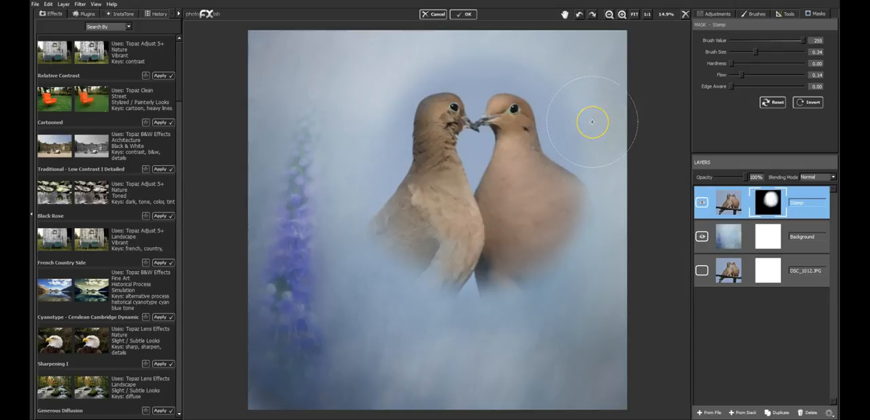
Step: Duplicate the Background layer, place the copy above the Stamp layer and blend it in Multiply at 70% opacity
left_click(818, 227)
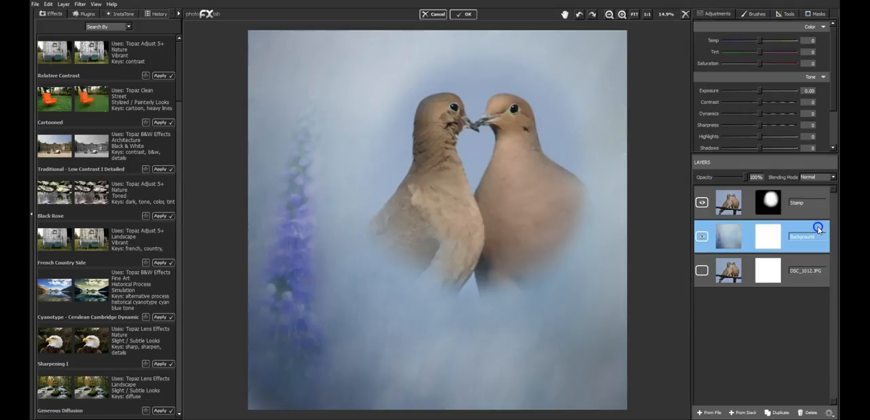
left_click(777, 412)
left_click_drag(756, 240, 758, 204)
left_click(816, 177)
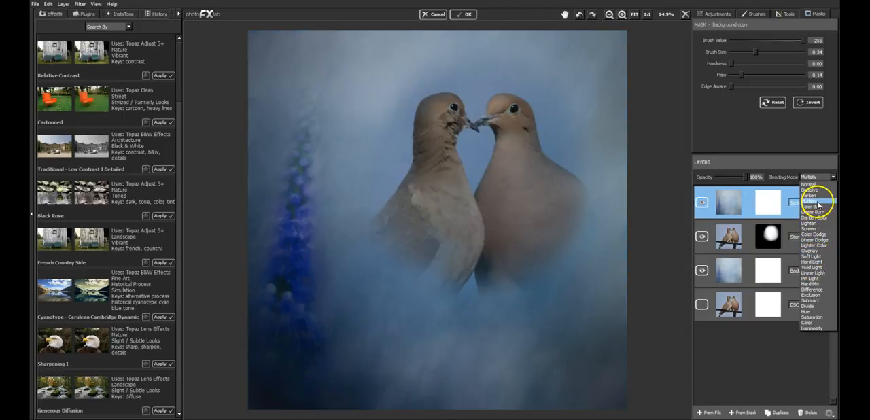
left_click(818, 205)
mouse_move(744, 176)
left_mouse_down()
mouse_move(727, 178)
mouse_move(738, 179)
left_mouse_up()
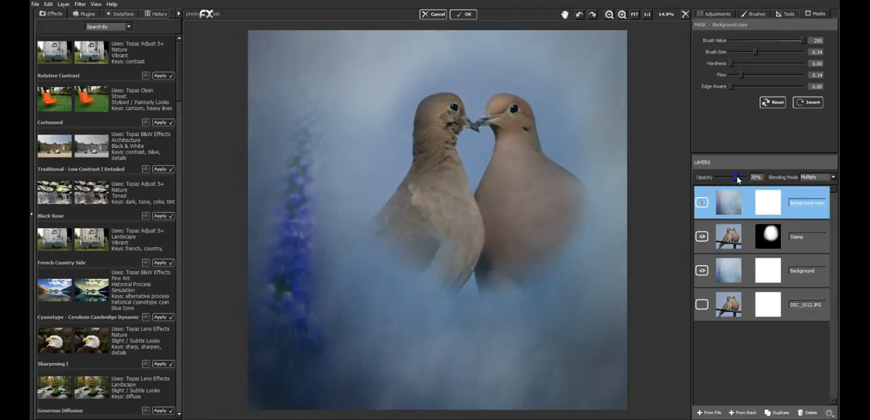
Step: Duplicate the Multiply texture layer and set the new top layer's blending mode to Overlay
left_click(779, 413)
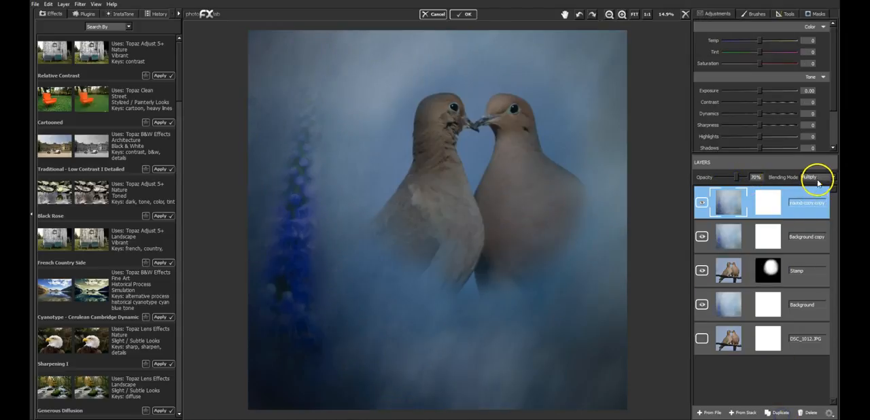
left_click(816, 176)
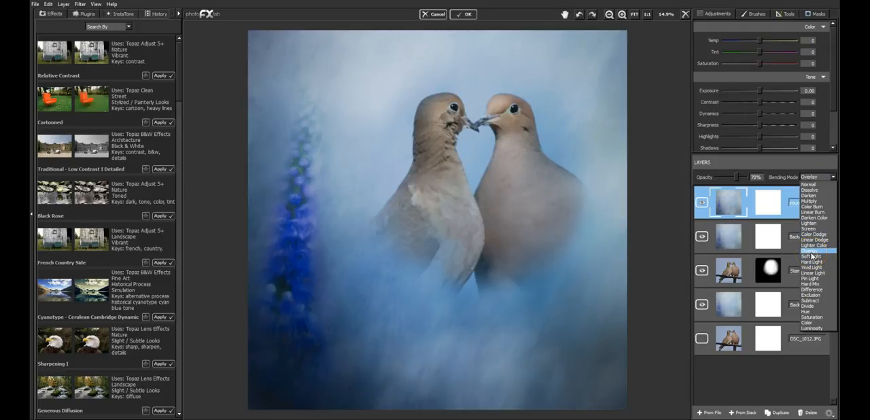
left_click(811, 257)
Step: Lower the Multiply texture layer's opacity and reduce the Overlay texture layer to about 40% opacity
left_click(747, 234)
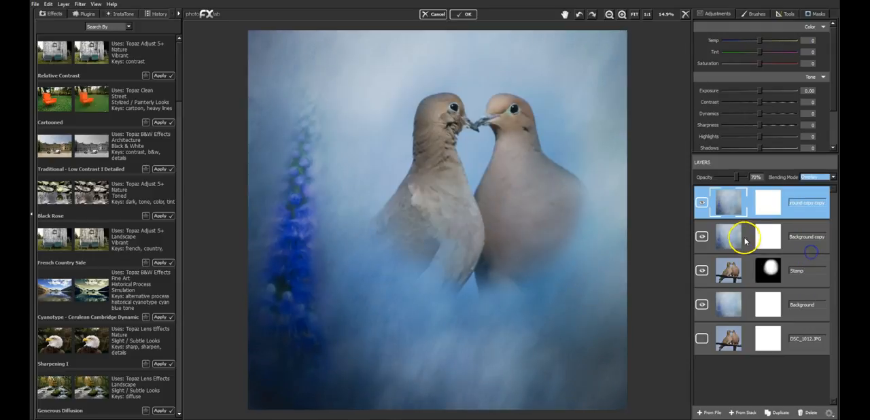
left_click_drag(739, 181, 724, 176)
left_click(795, 206)
left_click(739, 180)
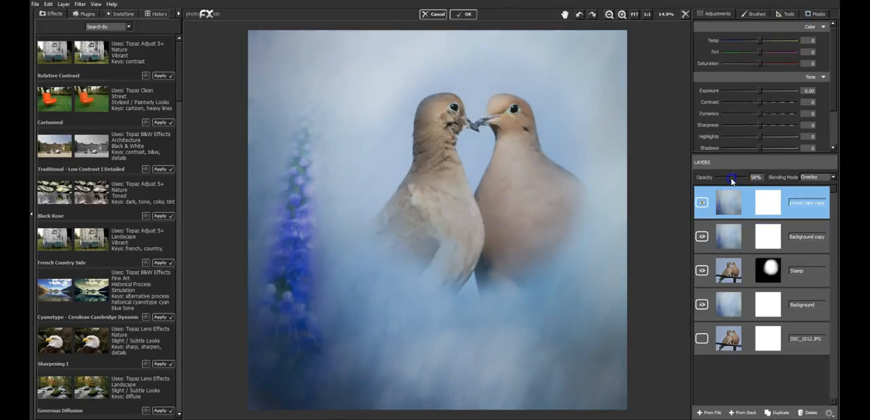
left_click_drag(733, 180, 727, 181)
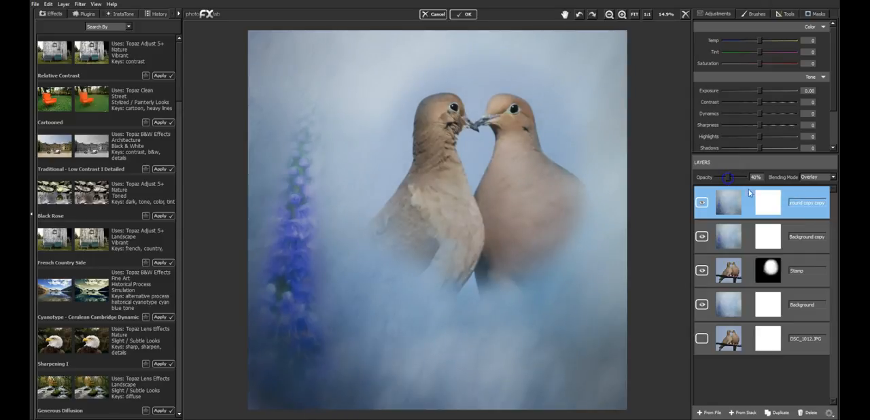
left_click(803, 231)
left_click(802, 196)
mouse_move(727, 177)
left_mouse_down()
mouse_move(716, 181)
mouse_move(728, 180)
left_mouse_up()
Step: Duplicate the masked Stamp layer and hide the original Stamp layer
left_click(807, 266)
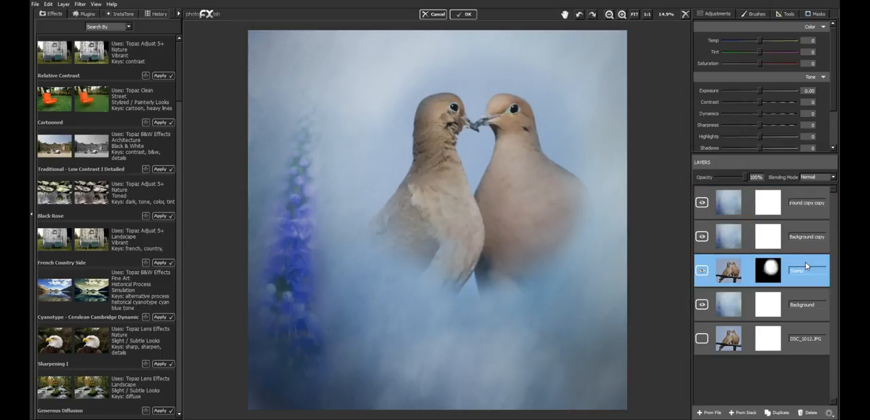
left_click(808, 249)
left_click(779, 411)
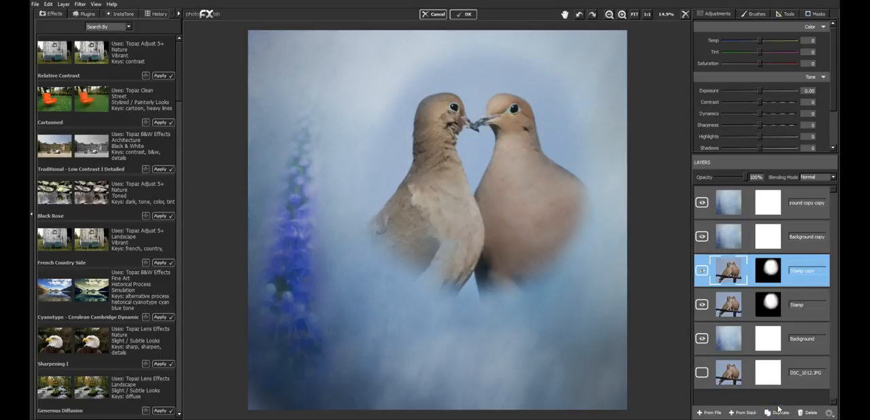
left_click(702, 304)
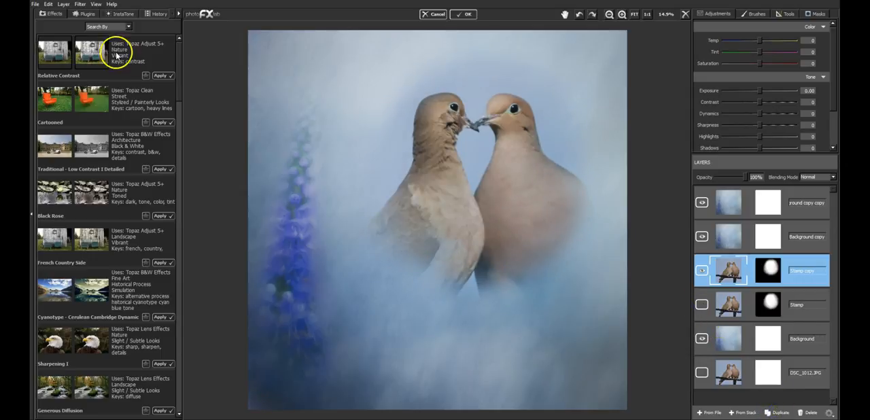
Step: Open the Stamp copy layer in Topaz Impression and show the My Presets collection
left_click(82, 6)
mouse_move(122, 39)
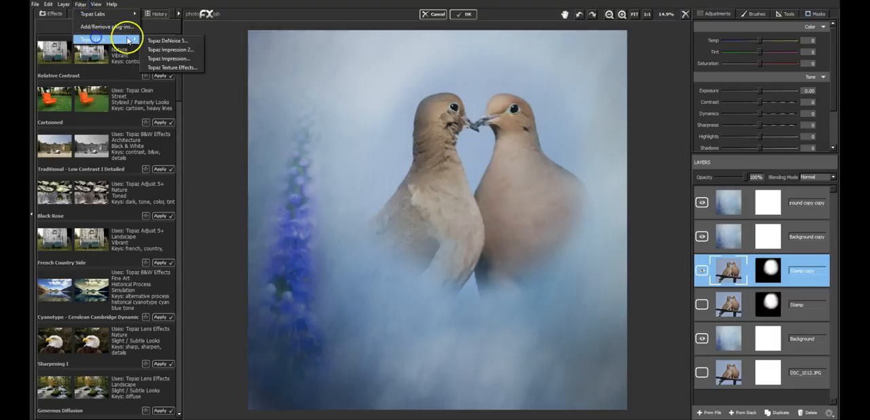
left_click(182, 63)
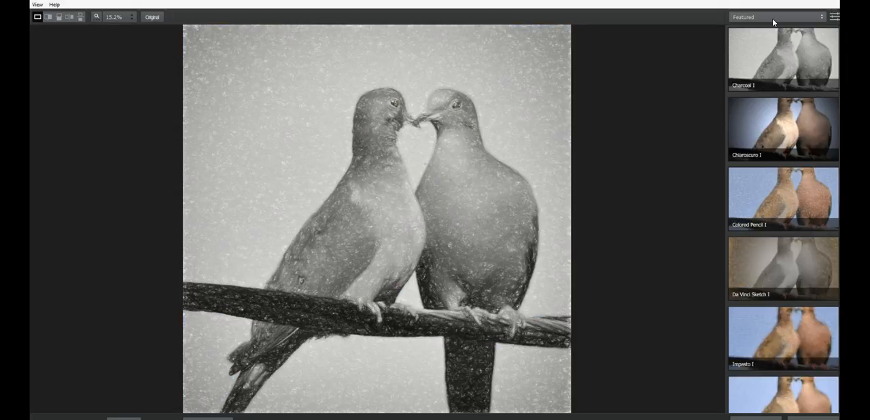
left_click(773, 17)
left_click(753, 91)
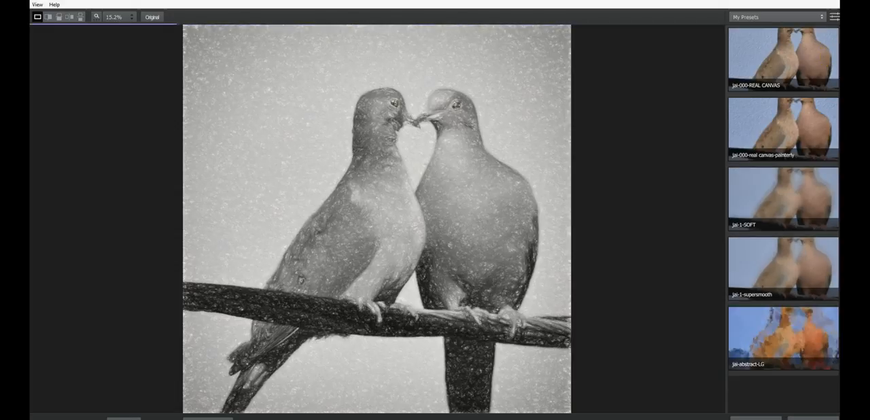
Step: Try the jai-OIL GLAZE LIGHT preset on the doves and replace it with jai-OIL GLAZE LIGHT ORIGINAL COLOR
scroll(835, 176, "down", 5)
scroll(783, 217, "up", 5)
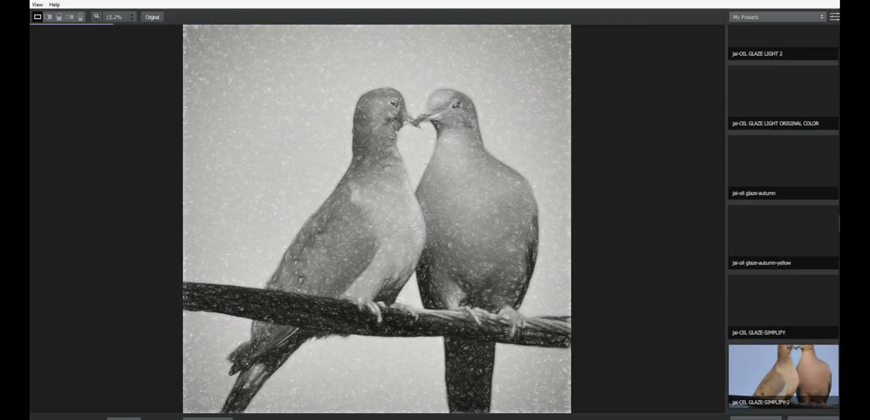
scroll(783, 218, "up", 3)
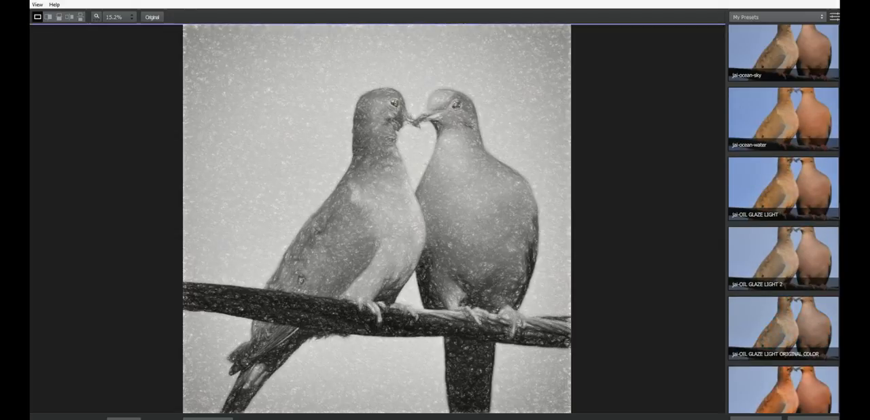
left_click(769, 199)
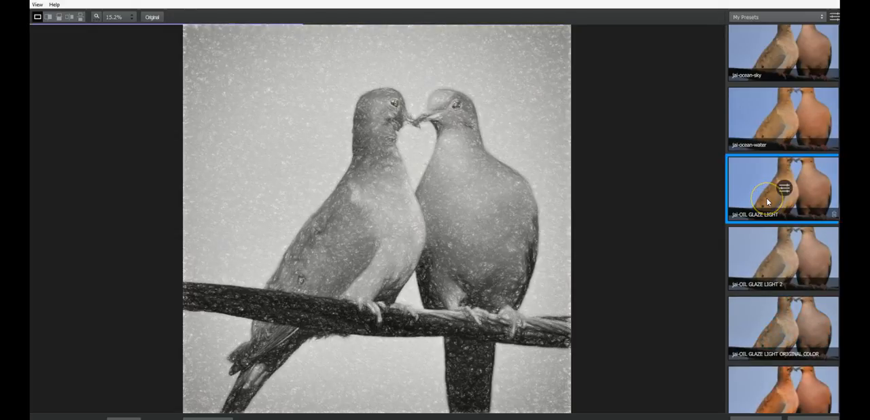
left_click(495, 207)
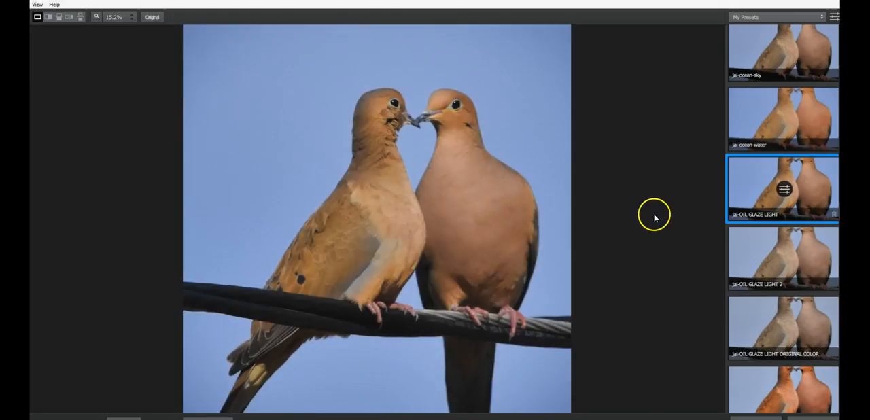
left_click(767, 320)
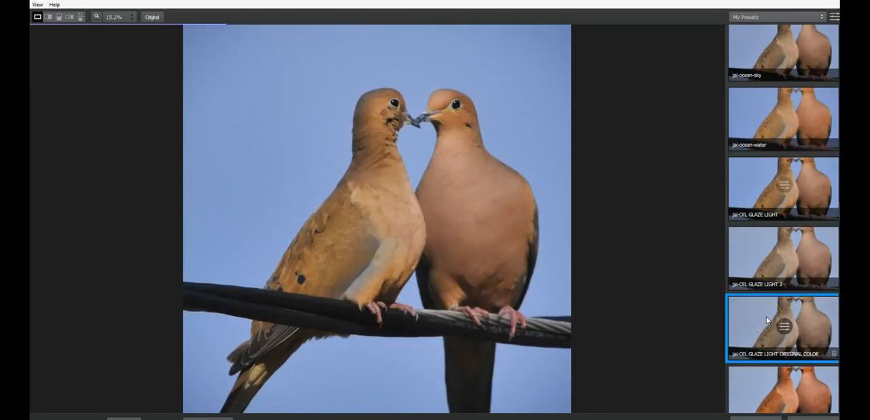
Step: Compare the painted effect with the original close up on the doves' heads and neck feathers
left_click(461, 183)
scroll(402, 120, "up", 5)
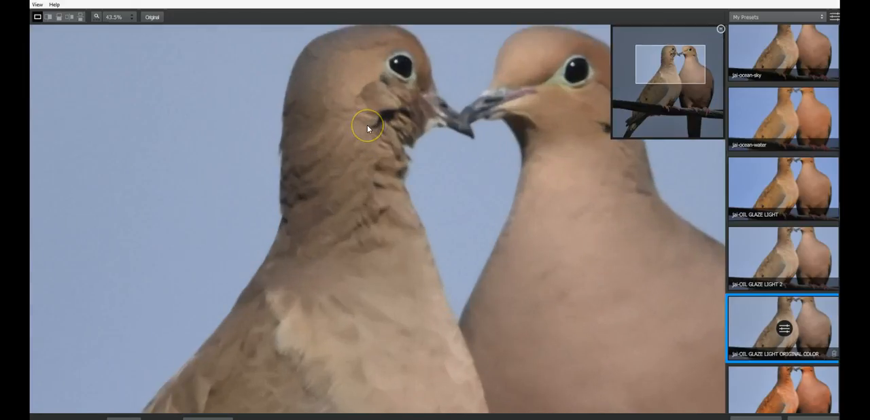
left_click(506, 202)
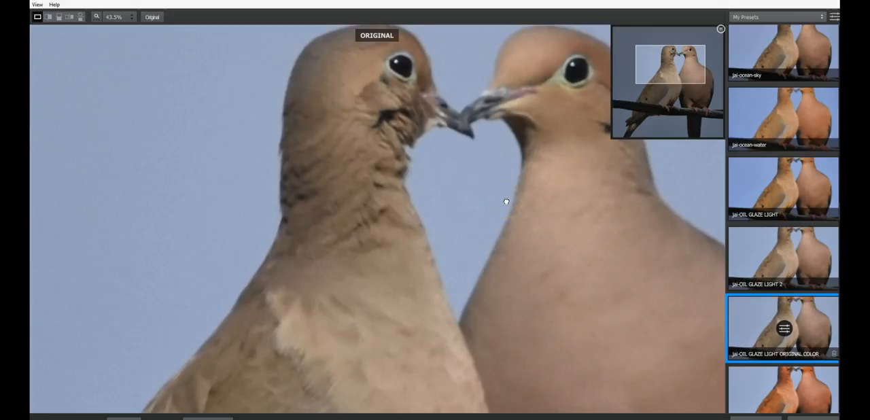
left_click(506, 202)
left_click(506, 202)
left_click(327, 285)
scroll(327, 285, "up", 3)
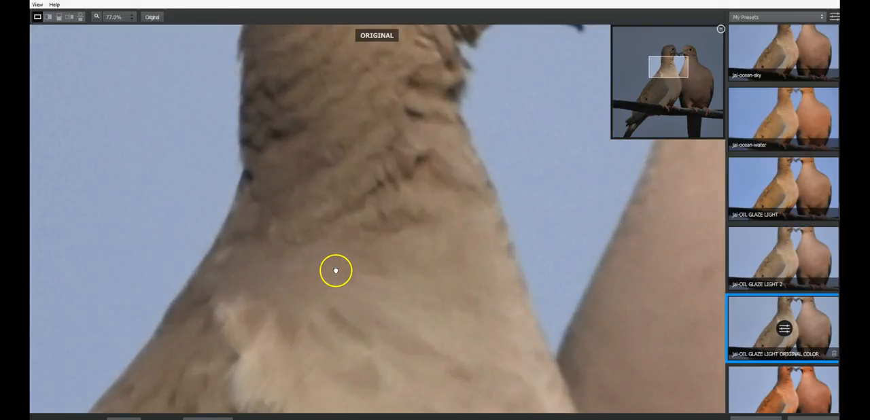
left_click(336, 271)
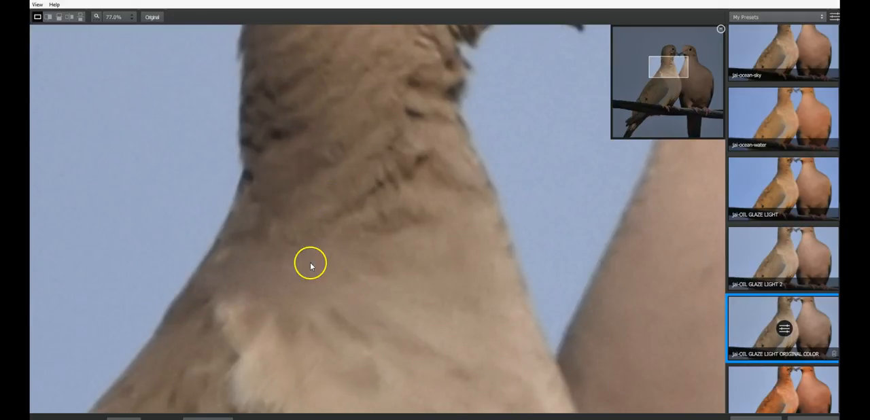
scroll(388, 247, "down", 5)
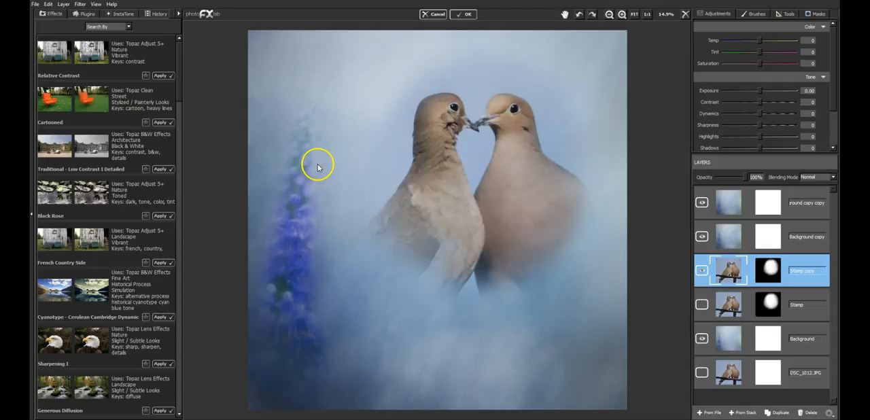
Step: Open the Stamp copy layer in Topaz Clarity and apply the Fur and Feathers I preset from the Nature collection
left_click(83, 13)
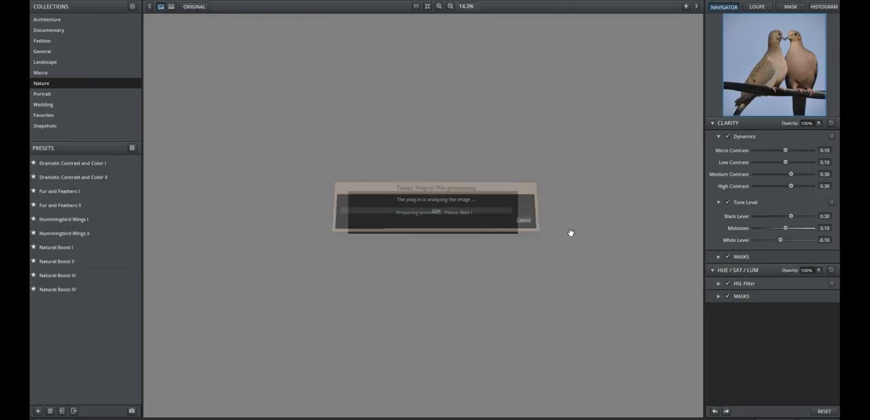
left_click(60, 205)
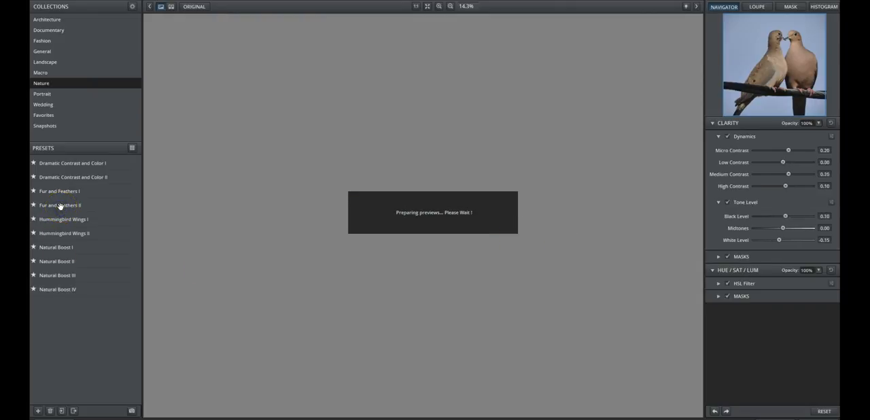
left_click(61, 206)
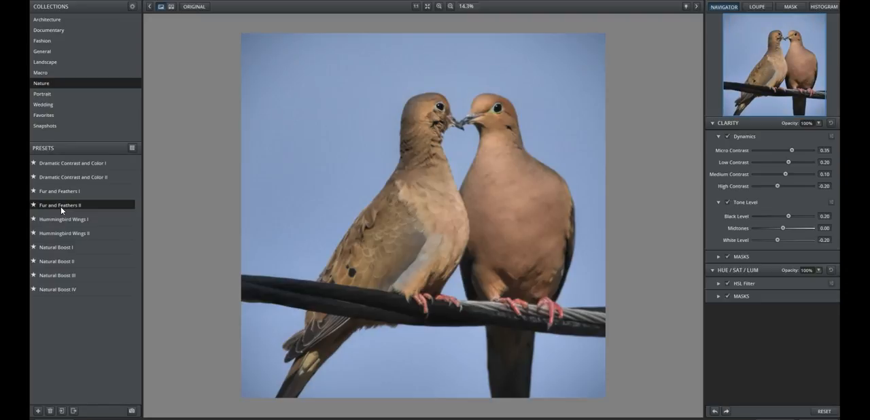
left_click(426, 196)
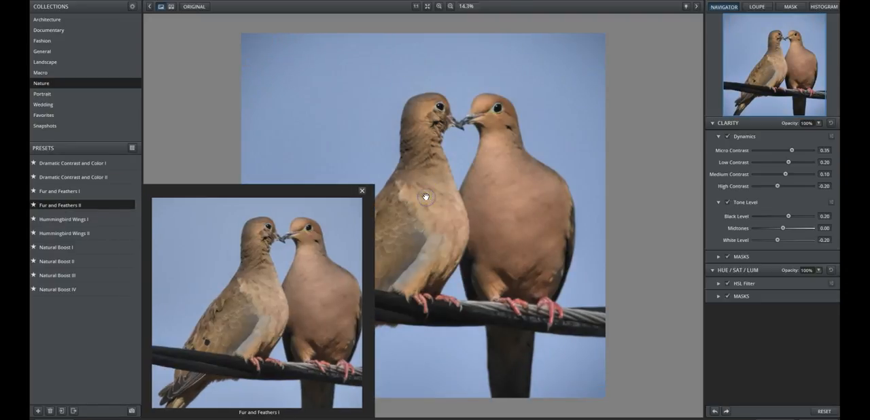
left_click(67, 193)
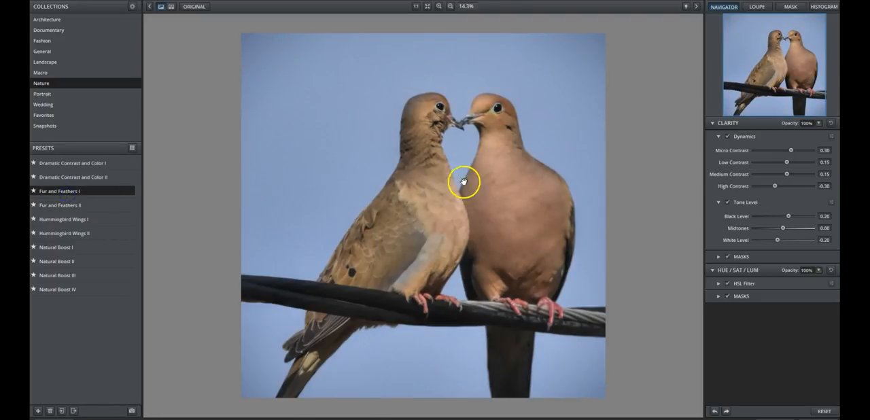
left_click(506, 184)
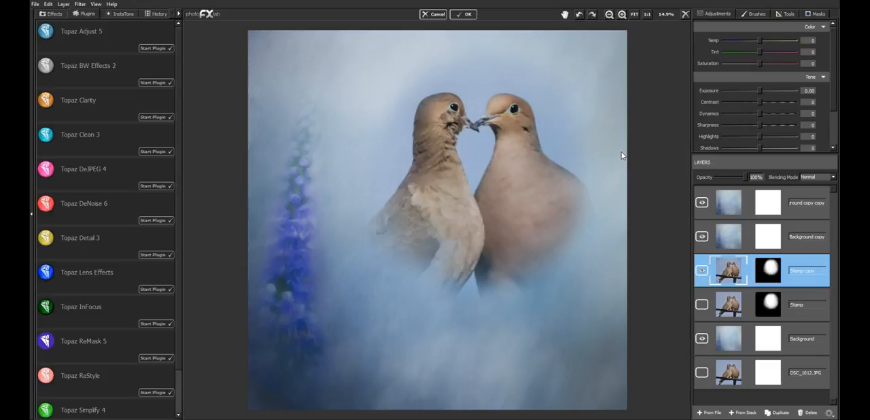
Step: Examine the feather texture on the doves' bodies close up and within the whole composition
left_click(622, 15)
left_click(622, 15)
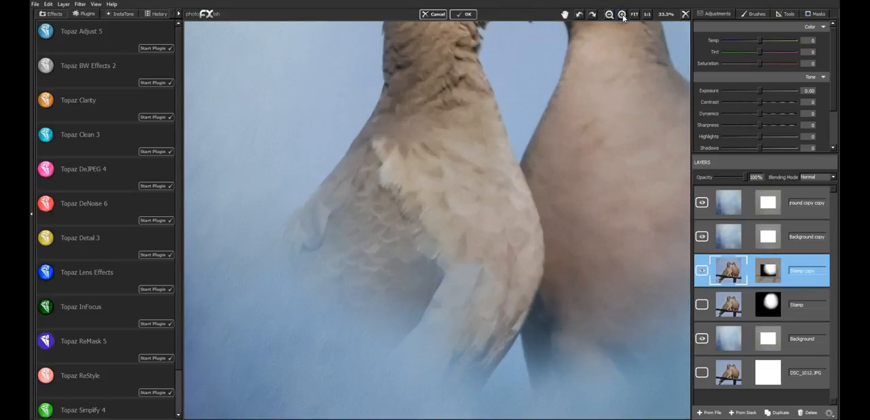
left_click(623, 15)
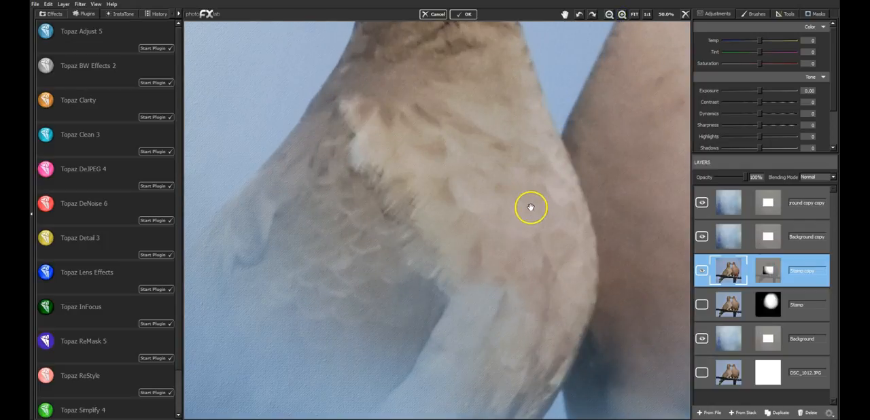
left_click(635, 14)
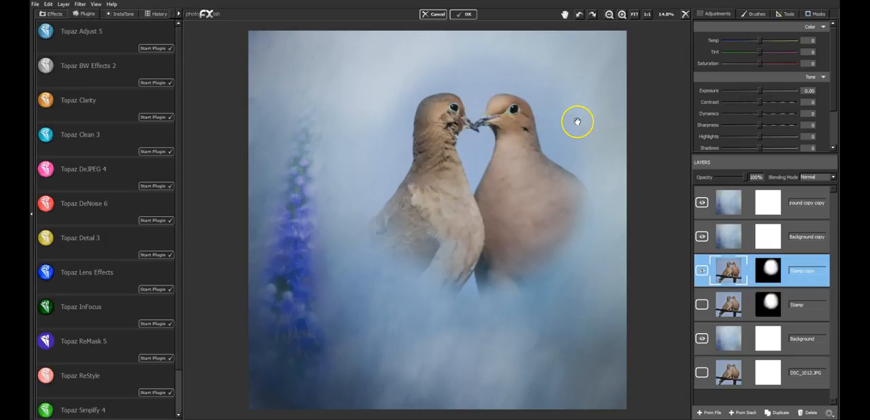
left_click_drag(578, 121, 586, 155)
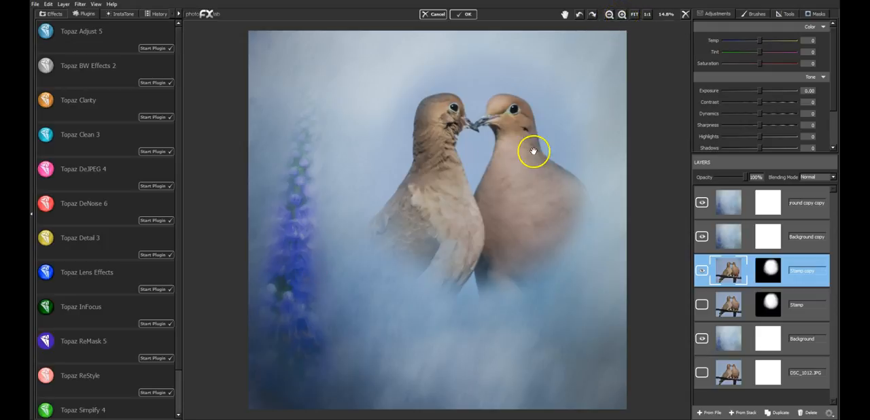
left_click(622, 15)
left_click(622, 15)
left_click(622, 15)
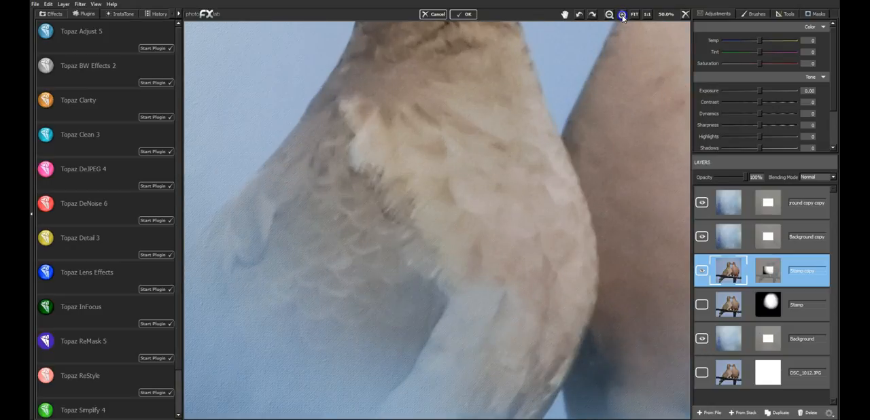
Step: Compare the doves' plumage, beaks and surrounding texture close up with the two upper background copy layers hidden and shown
left_click(623, 15)
left_click(702, 203)
left_click(703, 236)
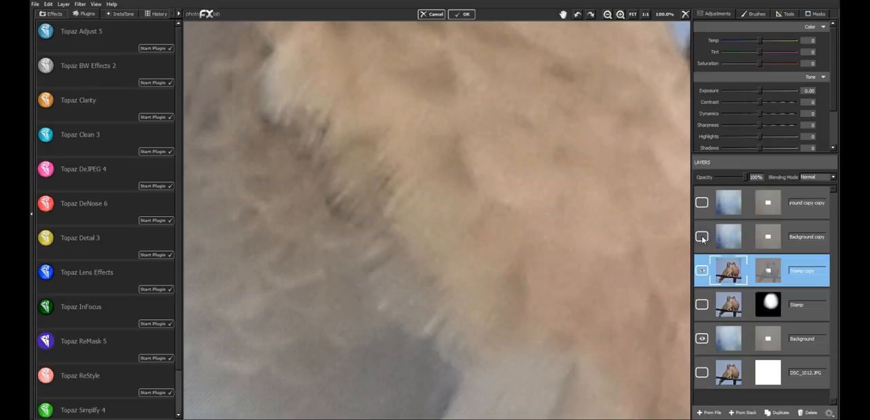
left_click_drag(548, 135, 474, 353)
left_click_drag(484, 117, 570, 363)
left_click_drag(567, 144, 476, 295)
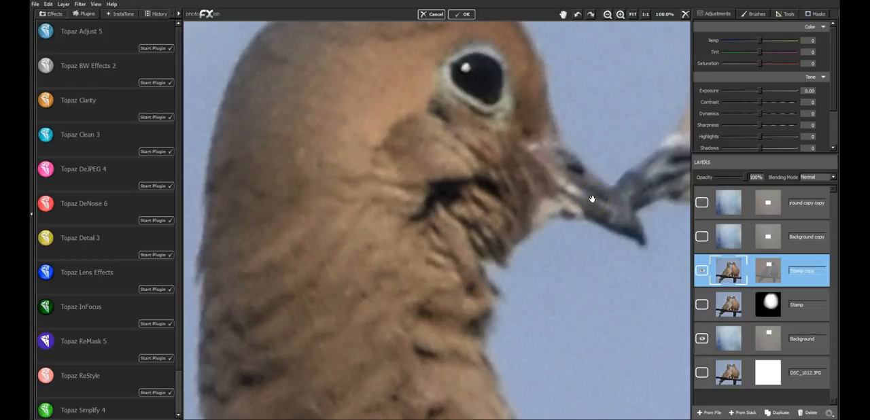
left_click(702, 236)
left_click(702, 202)
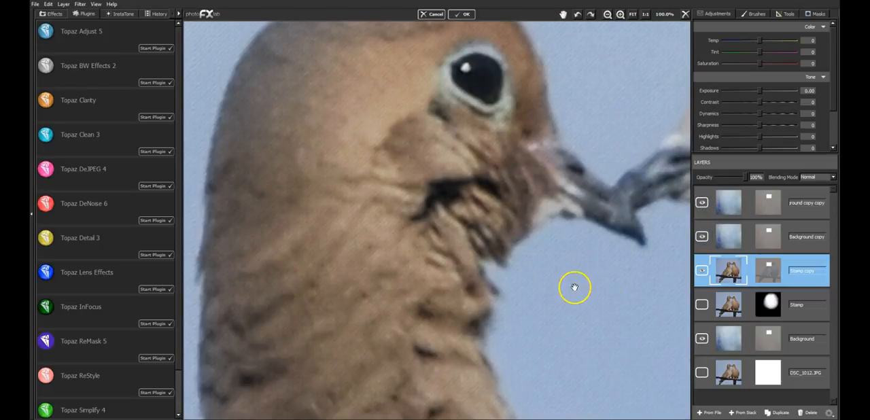
left_click_drag(266, 221, 608, 195)
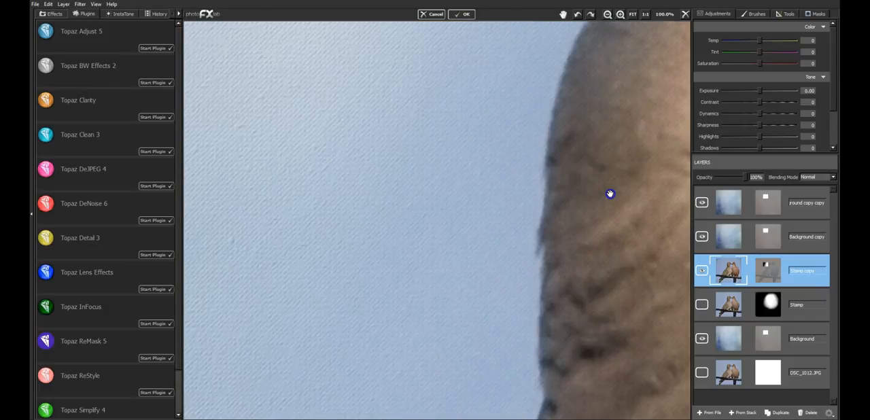
mouse_move(286, 157)
left_mouse_down()
mouse_move(589, 157)
mouse_move(286, 147)
left_mouse_up()
left_click_drag(593, 146, 417, 167)
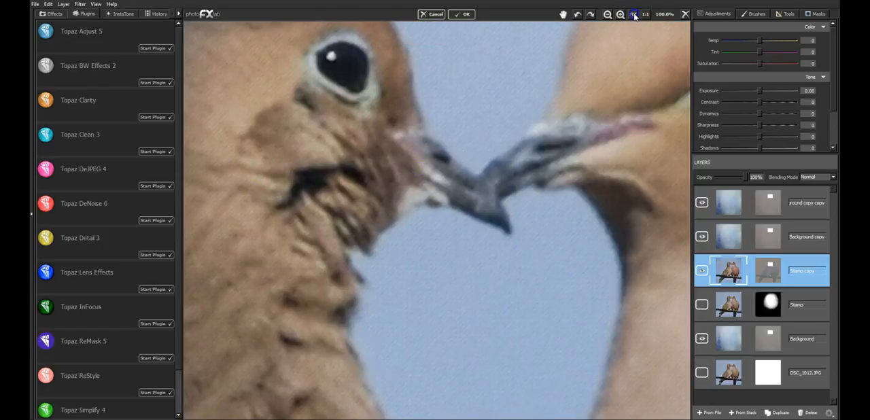
left_click(634, 14)
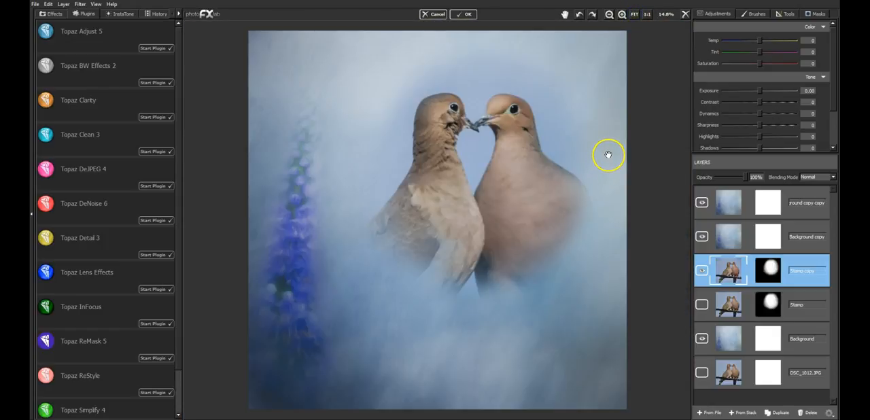
Step: Move the Stamp copy layer with the doves slightly left and down over the floral background
left_click(784, 15)
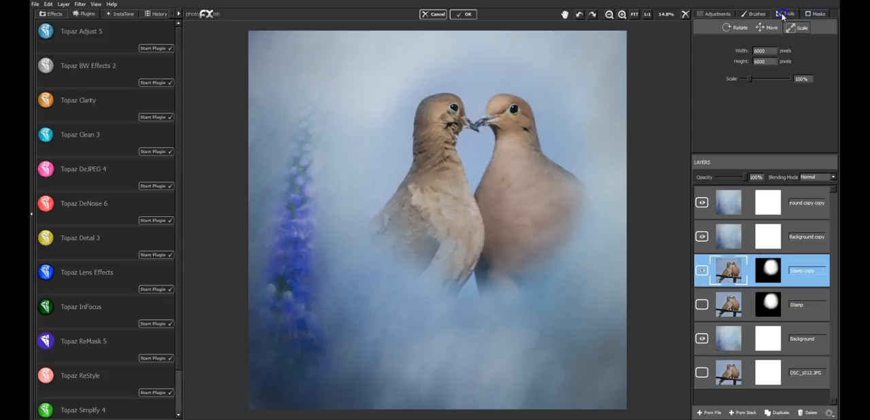
left_click(769, 27)
left_click_drag(484, 163, 474, 168)
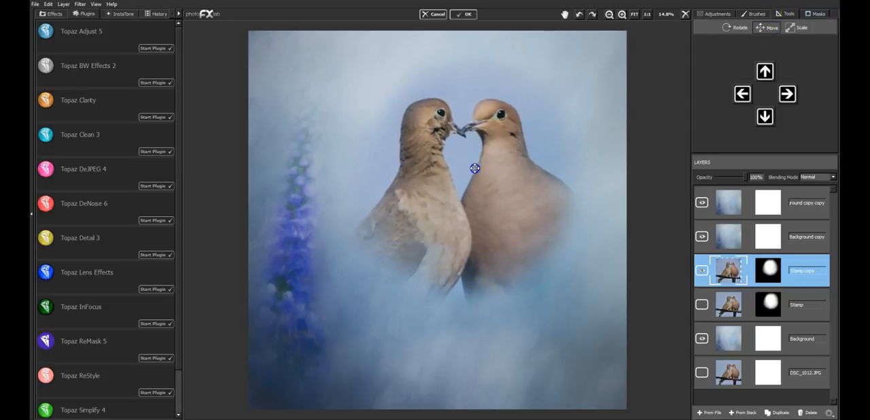
Step: Flip the doves layer horizontally and reposition it so the pair sits within the soft blue area beside the flower
left_click(736, 27)
left_click(741, 115)
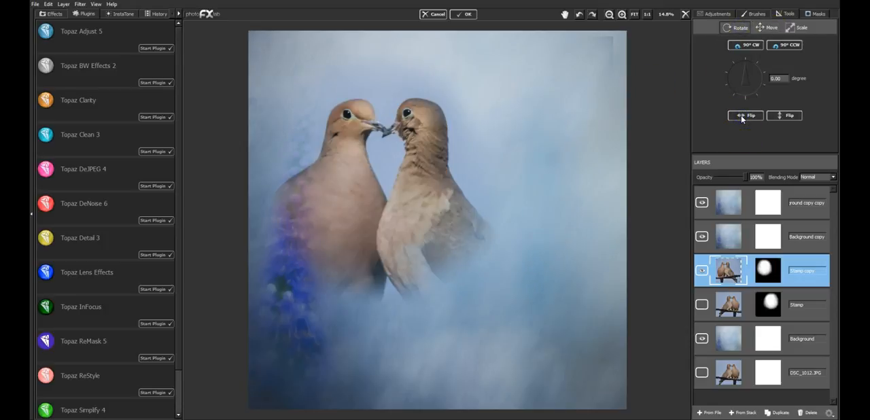
left_click(770, 27)
left_click_drag(490, 151, 471, 157)
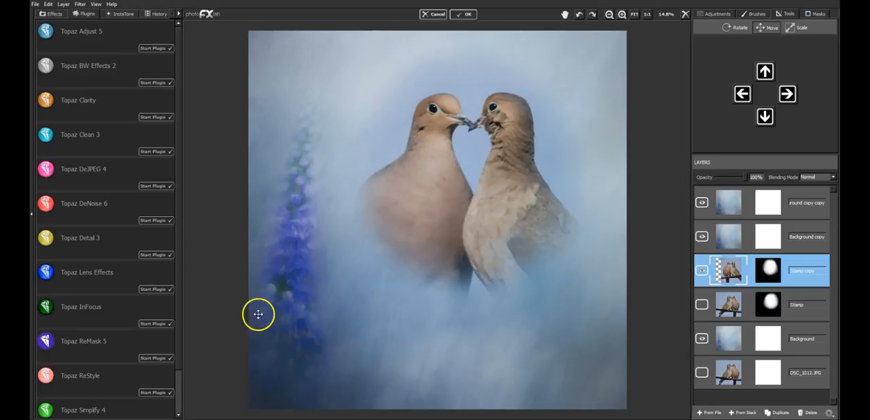
left_click_drag(465, 164, 460, 167)
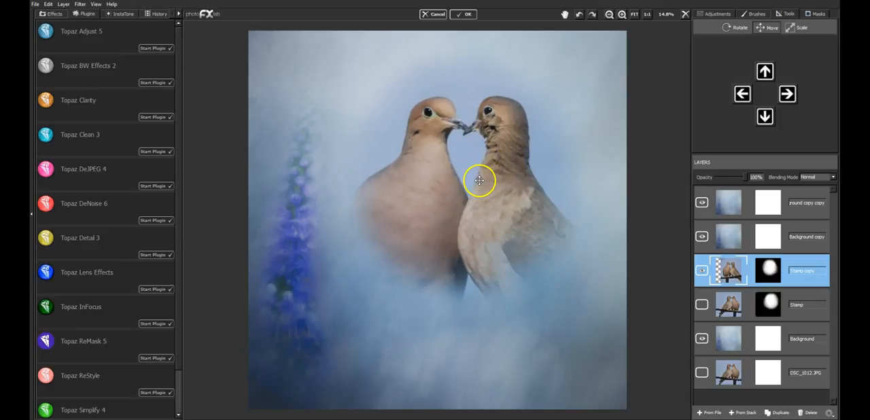
left_click_drag(476, 179, 478, 174)
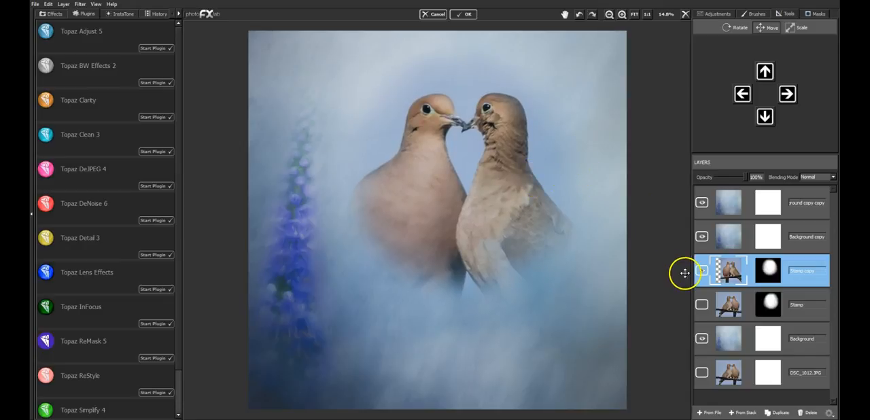
Step: Compare the composition with the Stamp copy layer hidden and shown
left_click(703, 272)
left_click(703, 271)
left_click(702, 271)
left_click(702, 271)
Step: Create a merged layer from the stack above the topmost texture layer and return the finished composite to PaintShop Pro
left_click(744, 412)
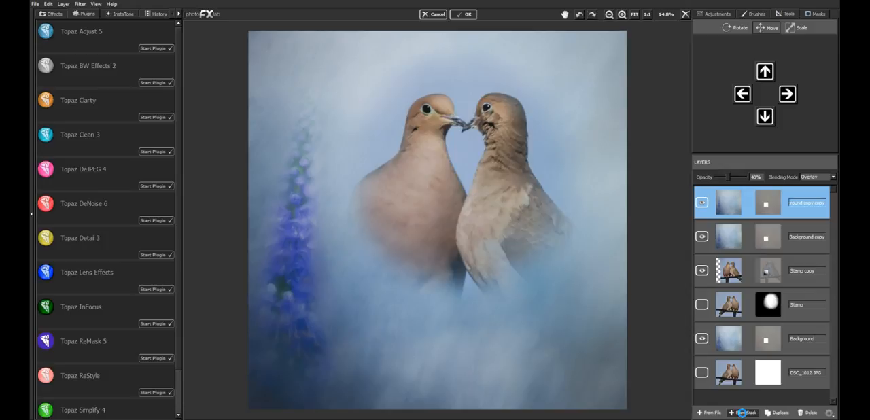
left_click(743, 412)
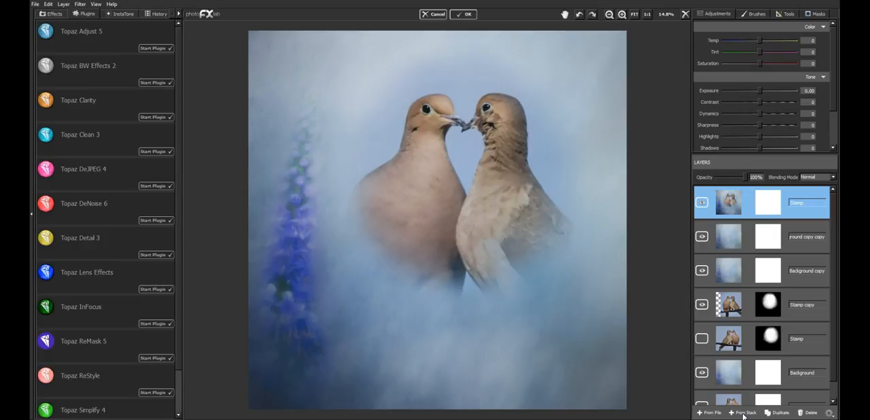
left_click(464, 14)
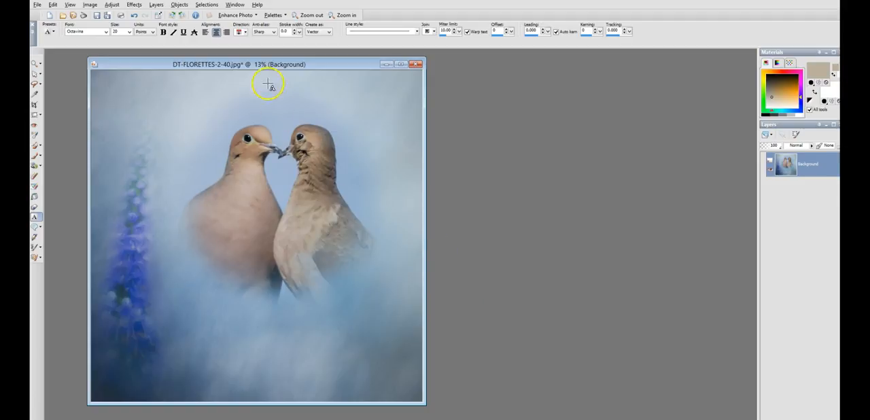
Step: Center the image window in the workspace and add the vector text "Friend" below the doves
left_click_drag(276, 64, 412, 64)
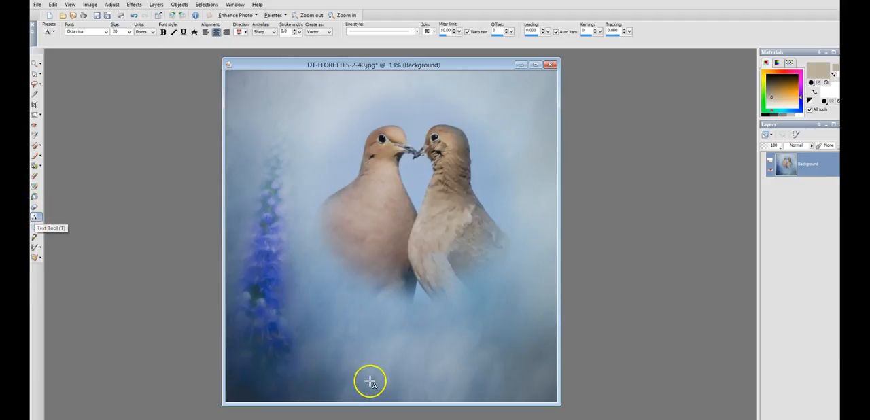
left_click(383, 348)
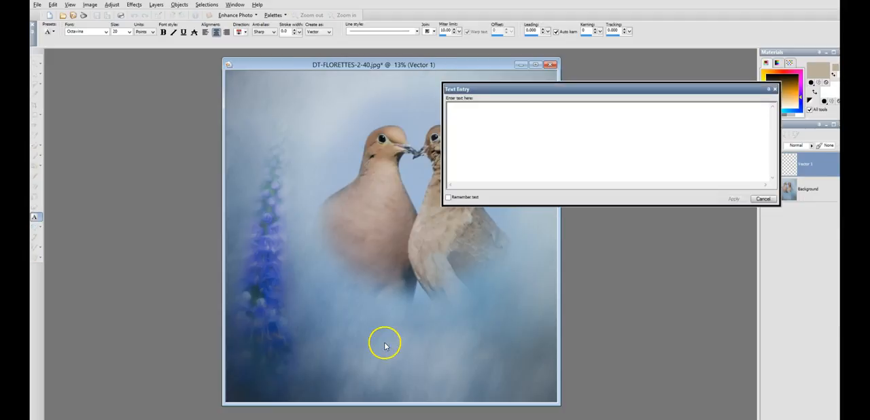
type("Je")
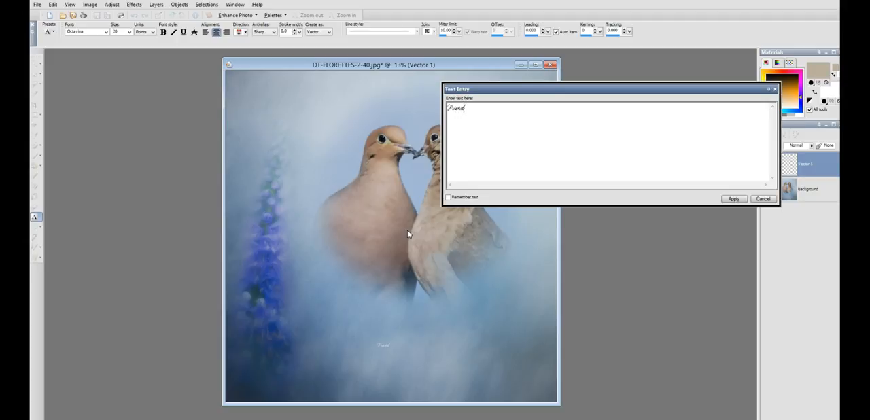
Step: Set the "Friend" text to 72 points, apply it, and place it just beneath the doves
left_click_drag(521, 121, 369, 101)
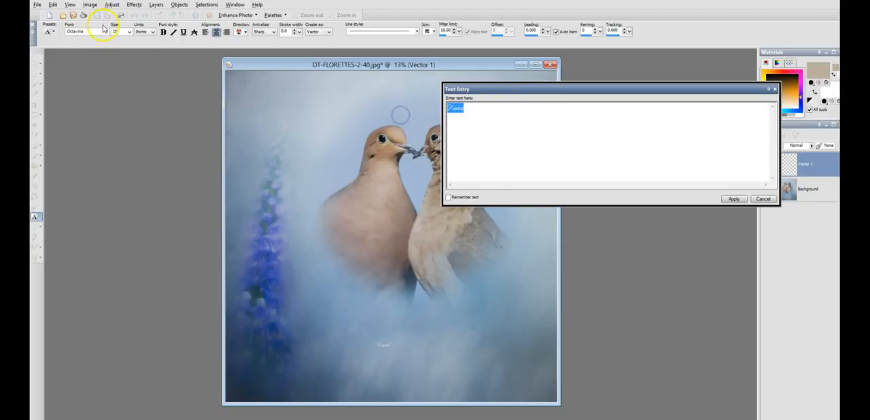
left_click(126, 34)
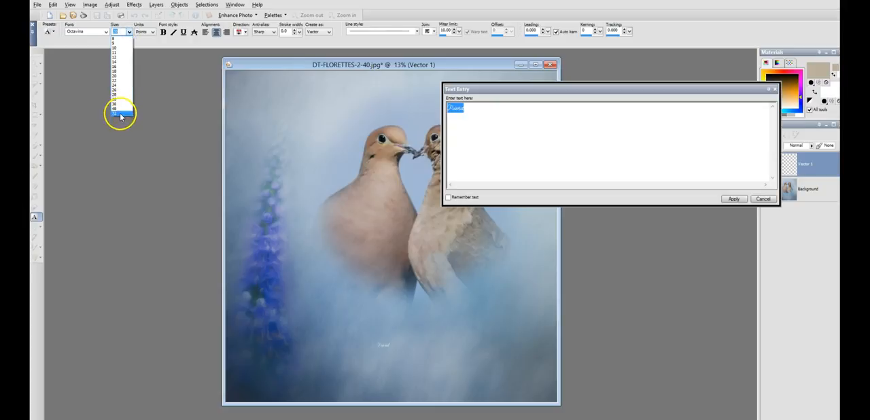
left_click(121, 113)
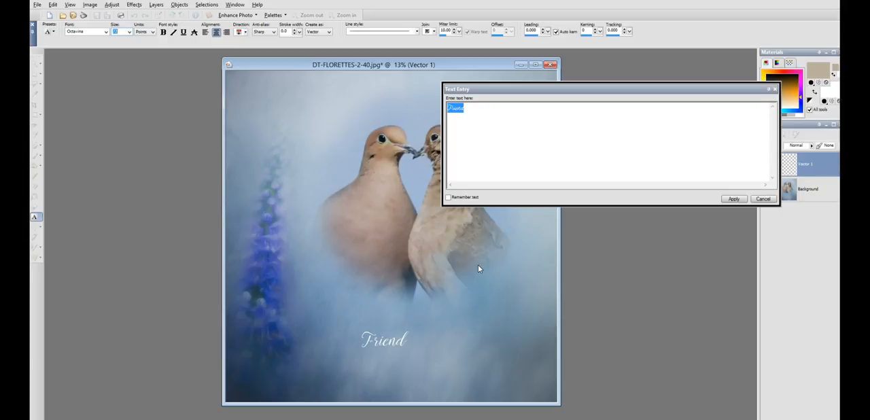
left_click(731, 201)
left_click_drag(386, 341, 380, 314)
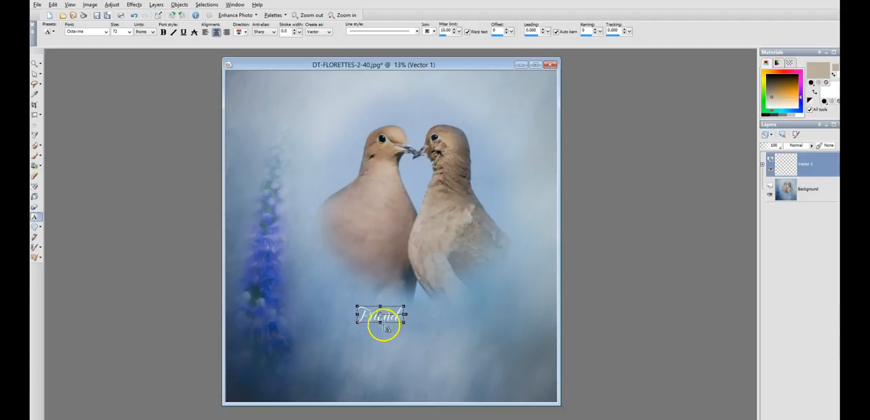
left_click_drag(381, 315, 377, 311)
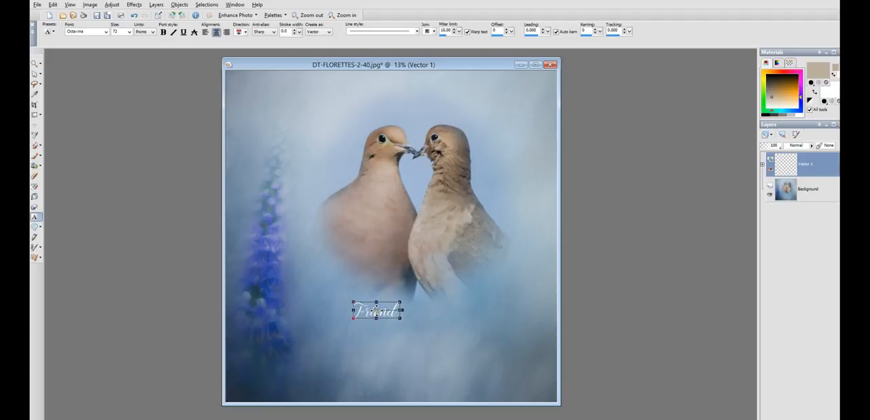
Step: Replace the text with the three-line quote "A friend is someone who knows / everything about you and loves you / anyway."
right_click(378, 312)
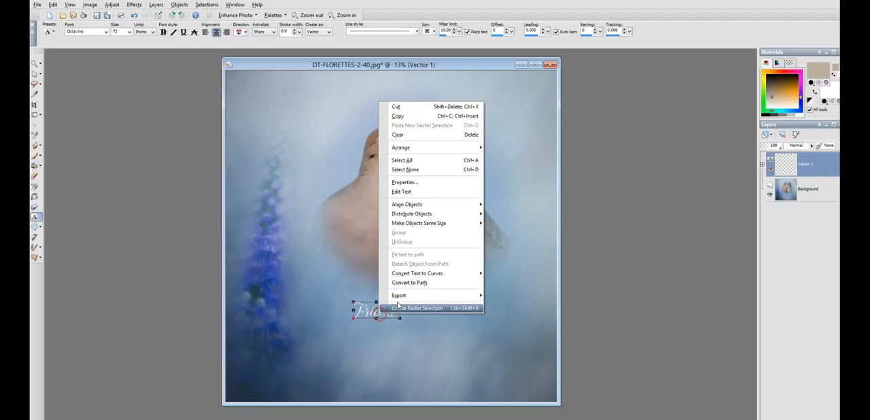
left_click(413, 192)
left_click(476, 138)
left_click_drag(476, 110, 443, 108)
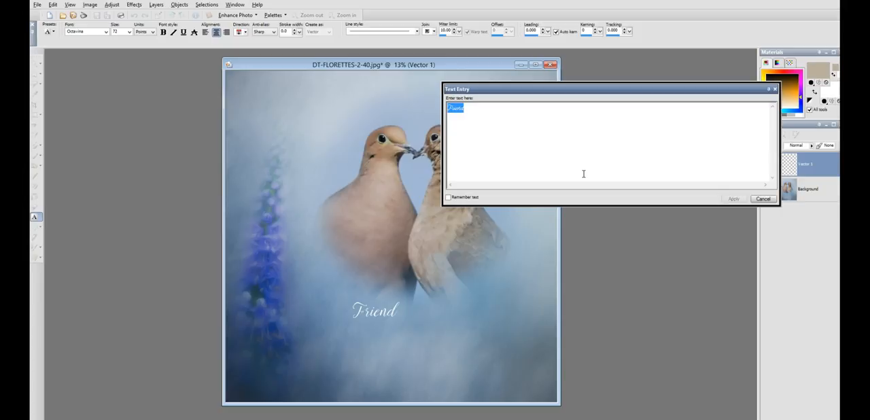
type("af")
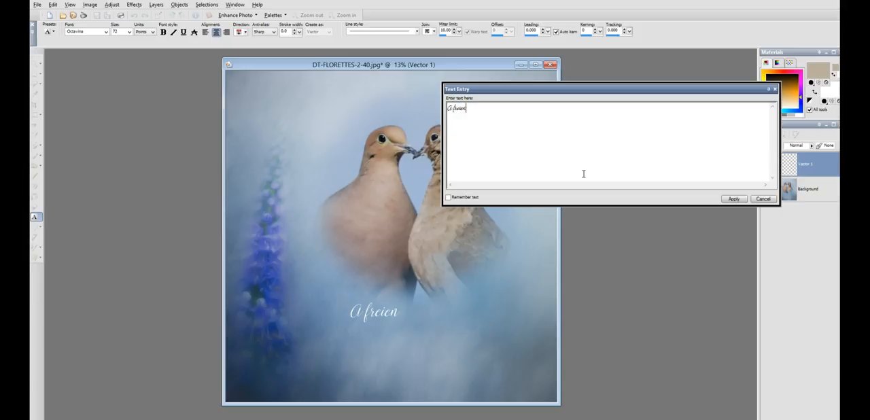
key("BackSpace")
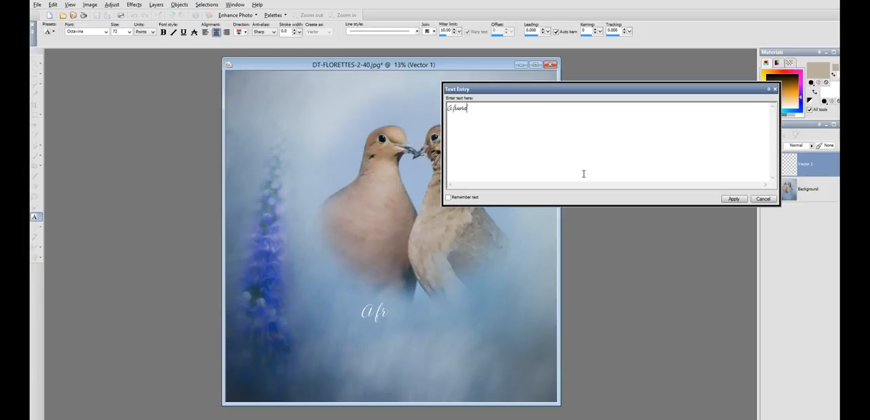
type("someone")
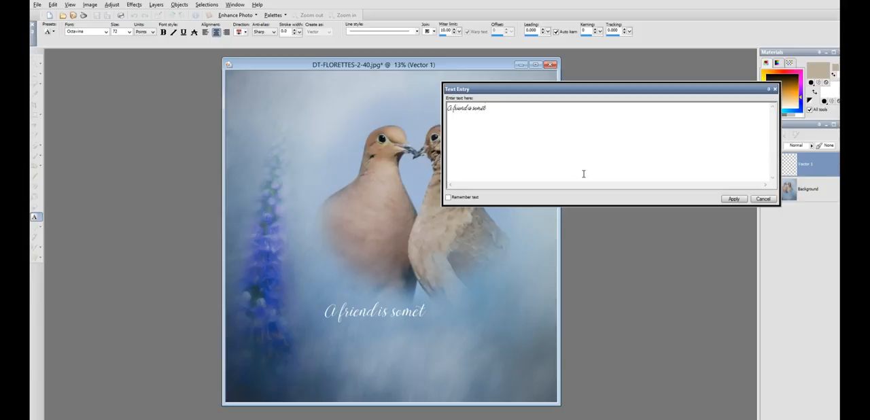
type(" who knows")
key("Return")
type("everything about you and loves you")
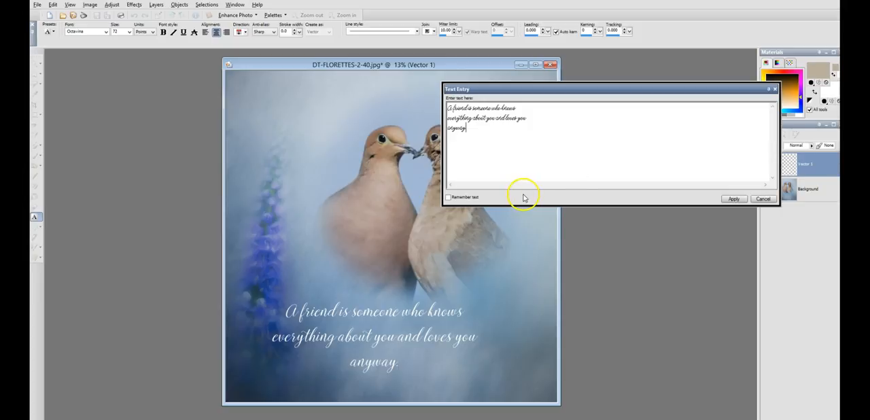
Step: Change the font of the entire quote to Sweet Sans
left_click_drag(489, 127, 442, 95)
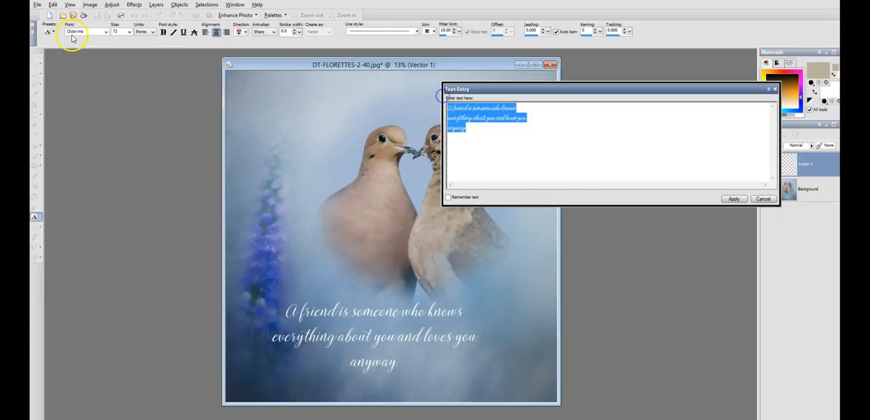
left_click(106, 32)
scroll(102, 109, "down", 5)
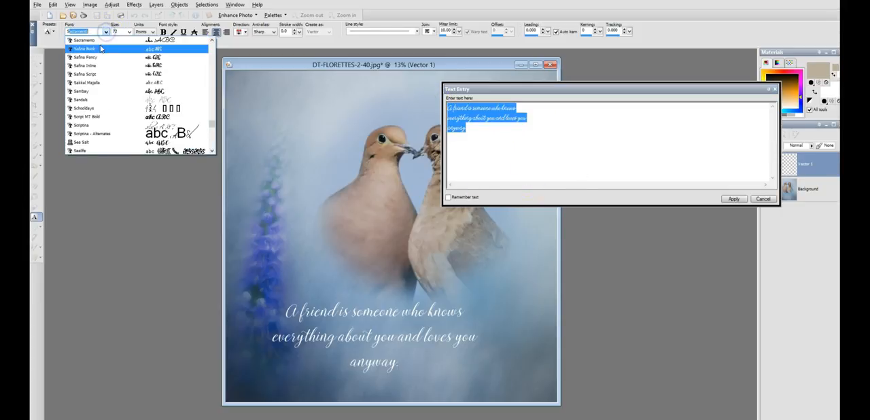
scroll(102, 113, "down", 8)
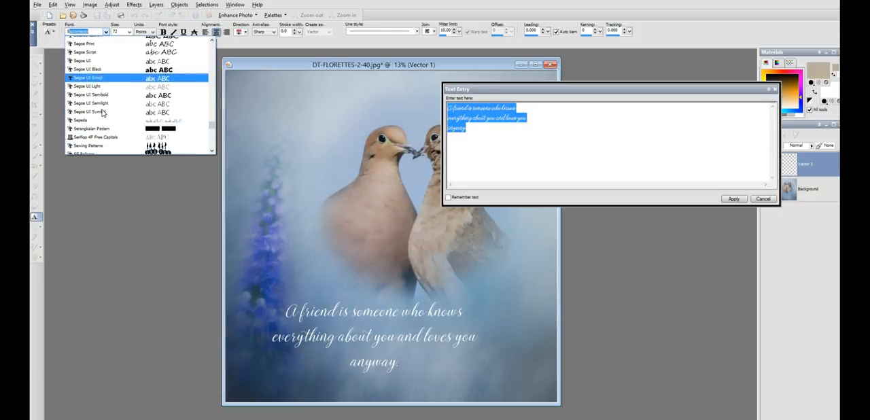
scroll(102, 113, "down", 8)
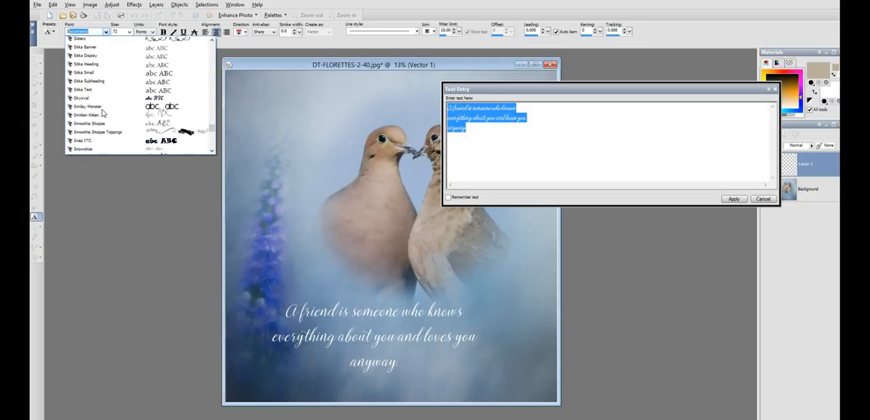
scroll(102, 113, "down", 8)
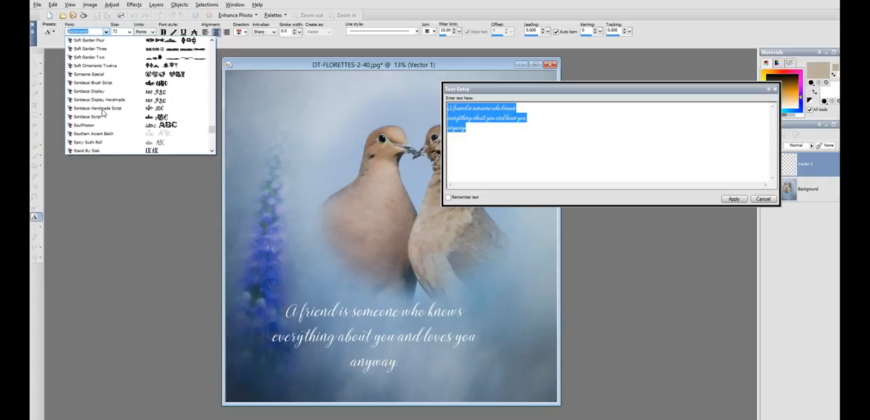
scroll(102, 113, "down", 8)
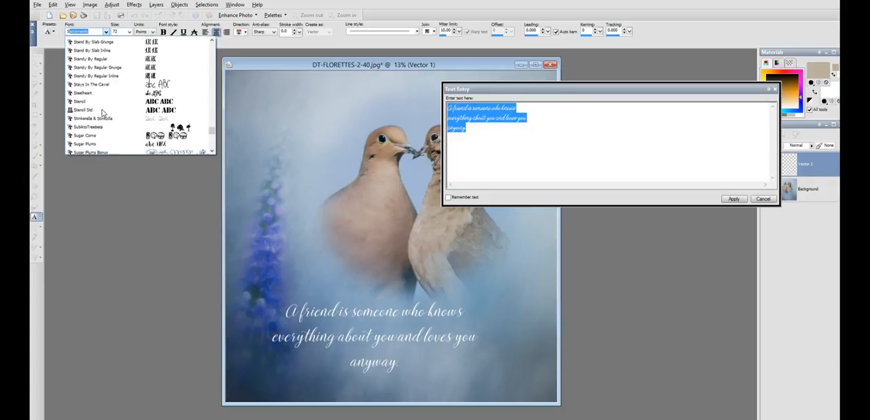
scroll(102, 113, "down", 2)
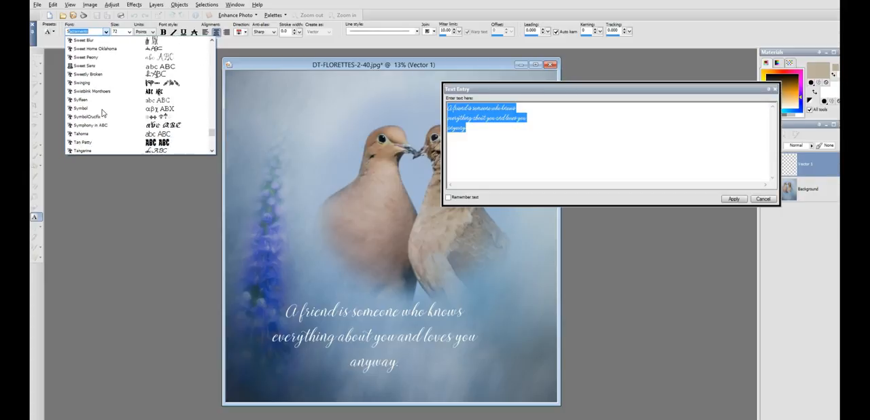
left_click(104, 66)
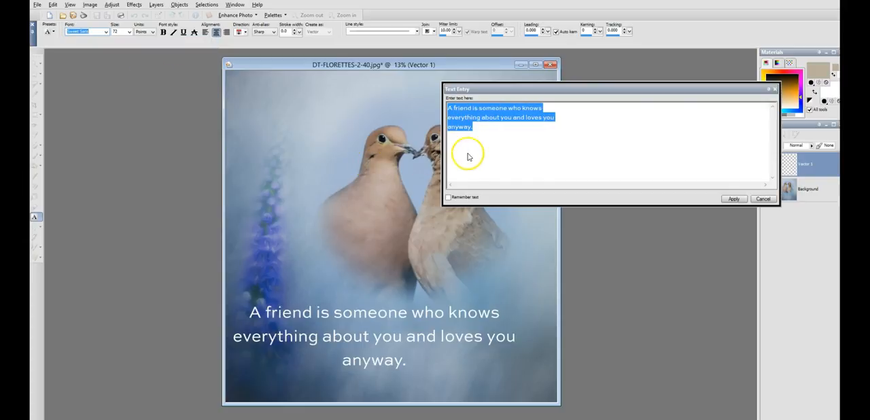
Step: Try smaller sizes for the whole quote and settle on 36 points
left_click(129, 32)
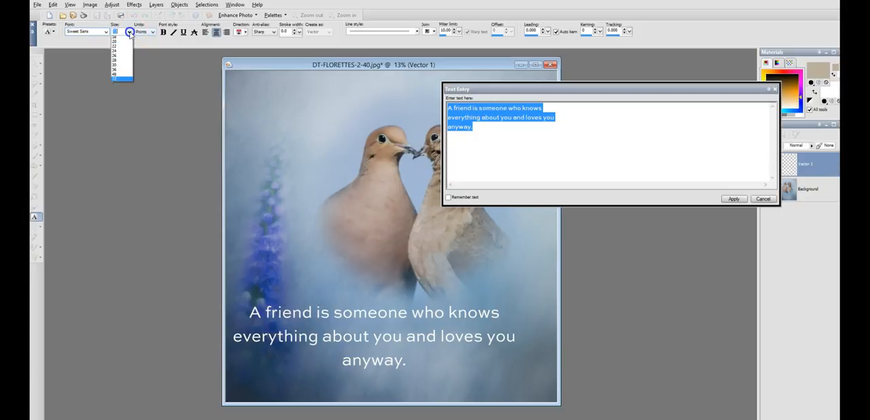
left_click(119, 87)
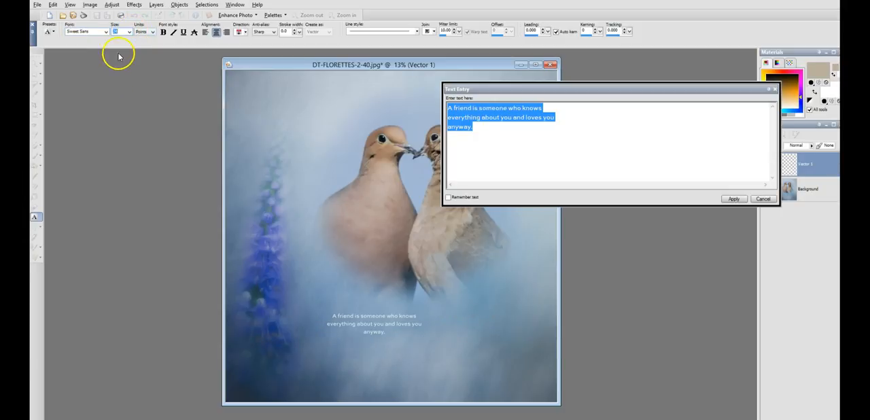
left_click(129, 31)
left_click(123, 99)
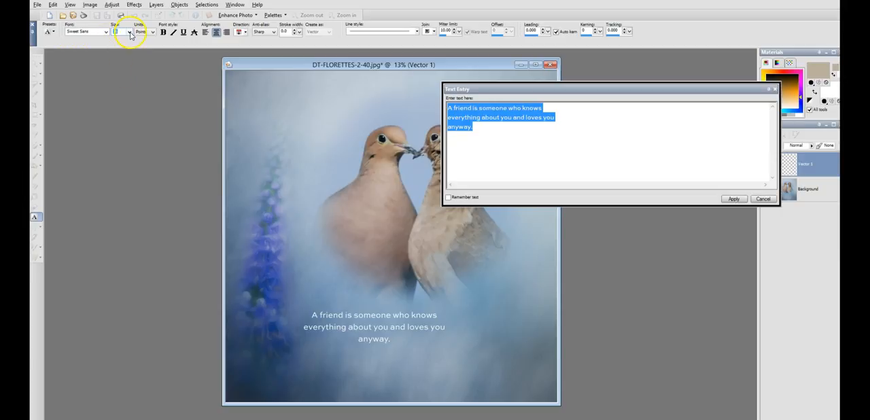
left_click(129, 32)
left_click(118, 104)
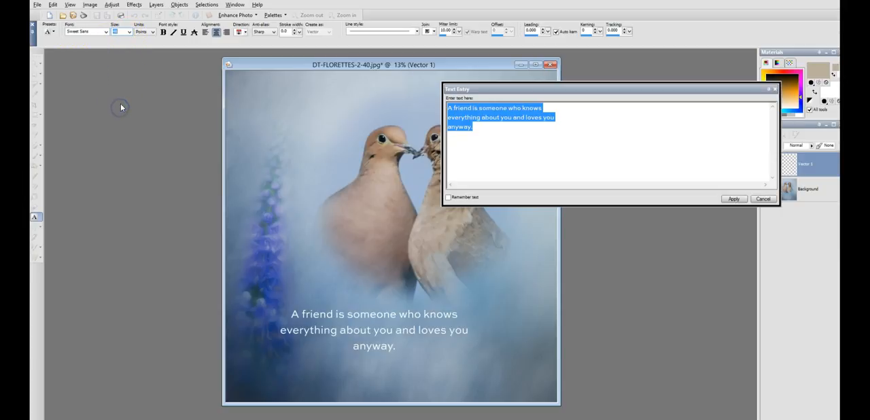
left_click(129, 31)
left_click(119, 101)
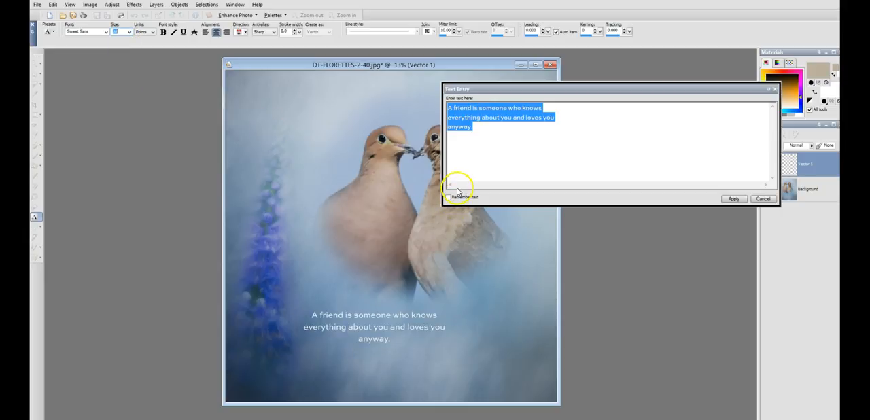
Step: Set only the word "friend" in the Octavine font at 72 points
left_click(472, 132)
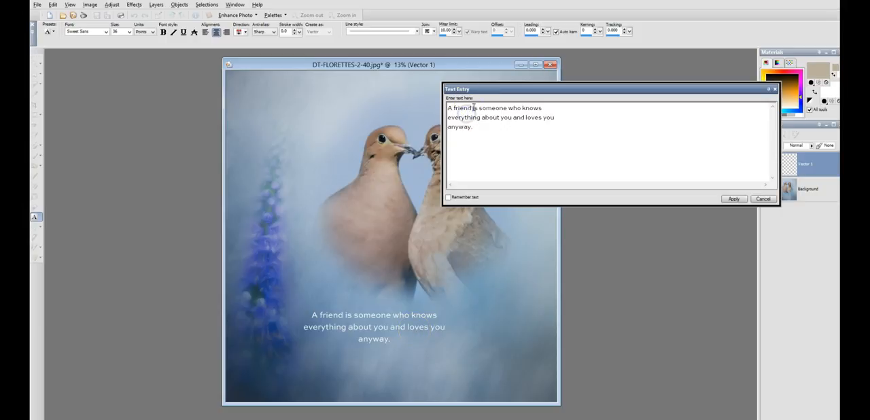
left_click_drag(471, 107, 453, 108)
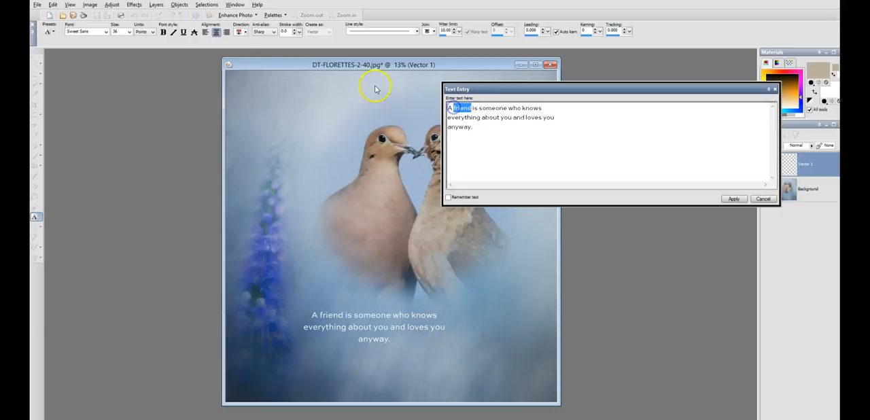
left_click(105, 32)
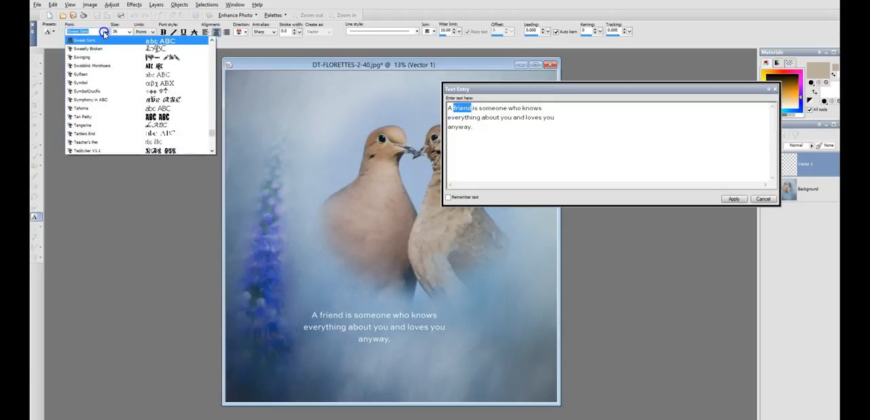
left_click(113, 82)
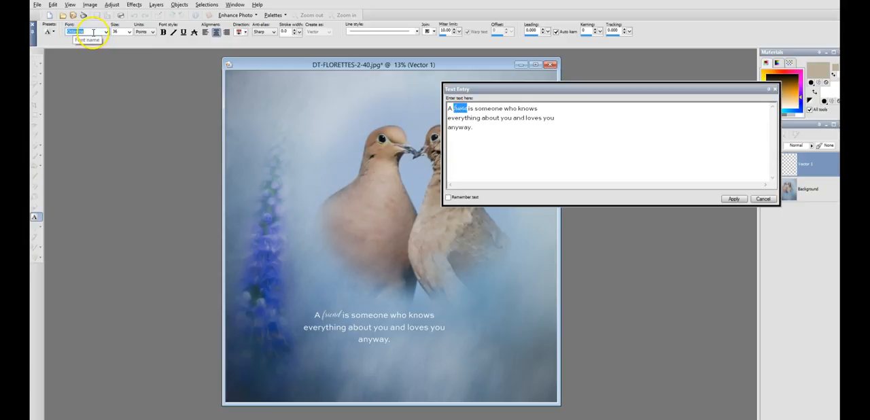
left_click(128, 32)
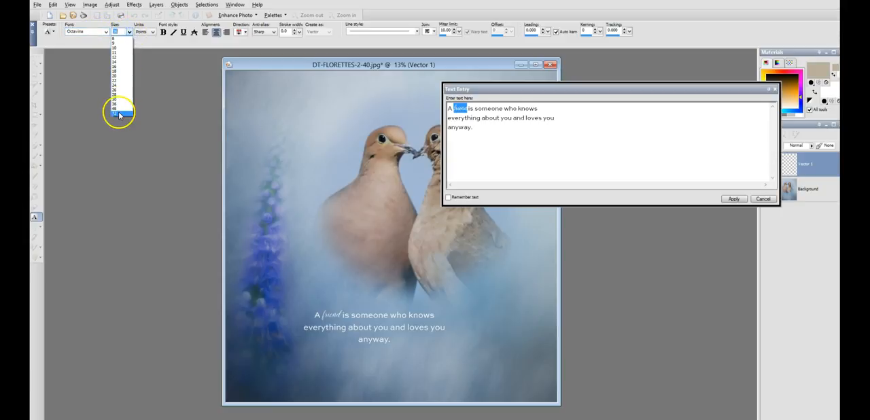
left_click(119, 112)
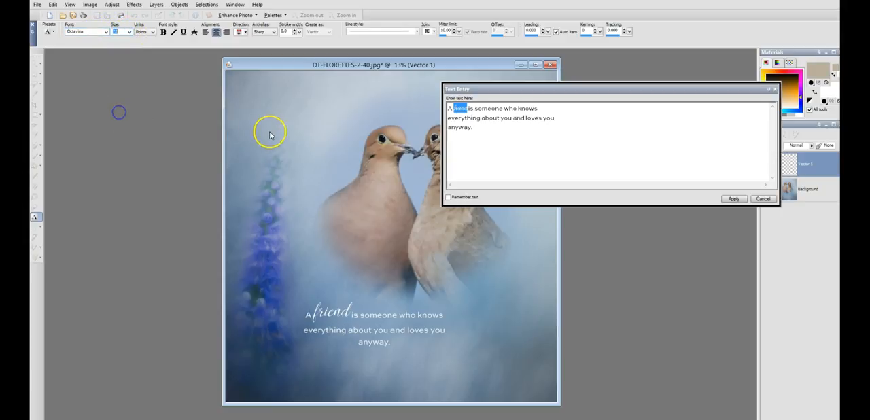
Step: Replace the lowercase "f" of "friend" with a capital "F"
left_click(453, 116)
left_click(453, 108)
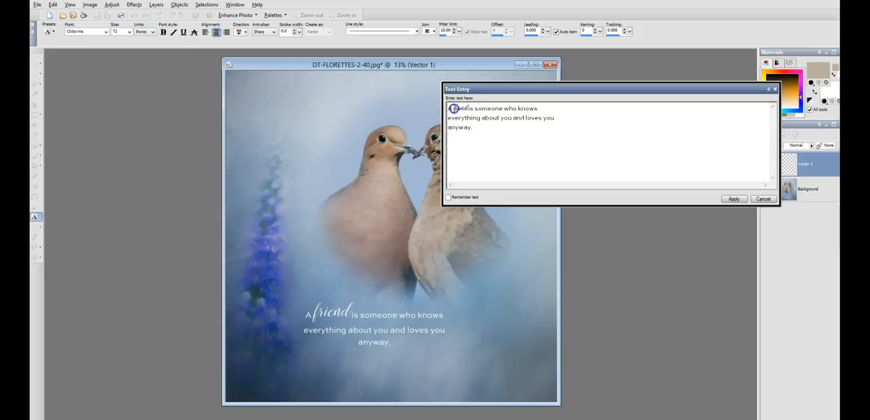
key("BackSpace")
type("F")
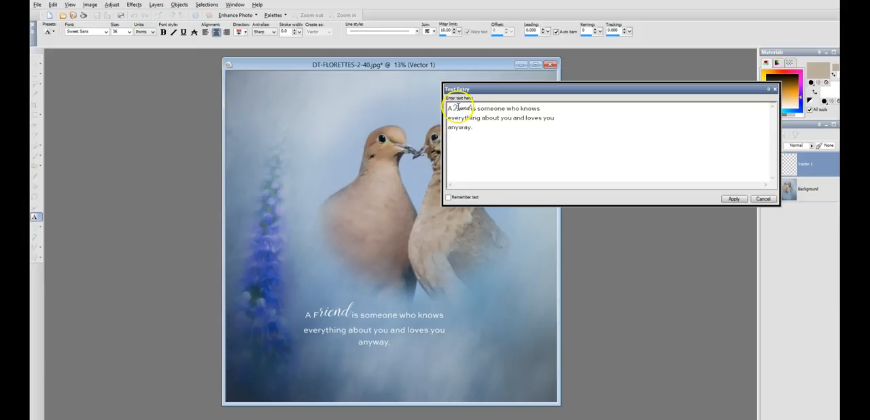
Step: Format the capital "F" of "Friend" in Octavine at 72 points to match the rest of the word
left_click(455, 108)
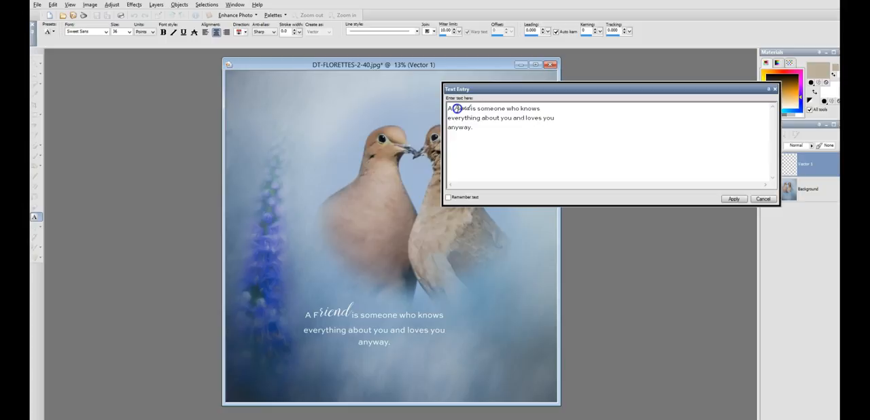
left_click(458, 108)
left_click_drag(459, 108, 461, 107)
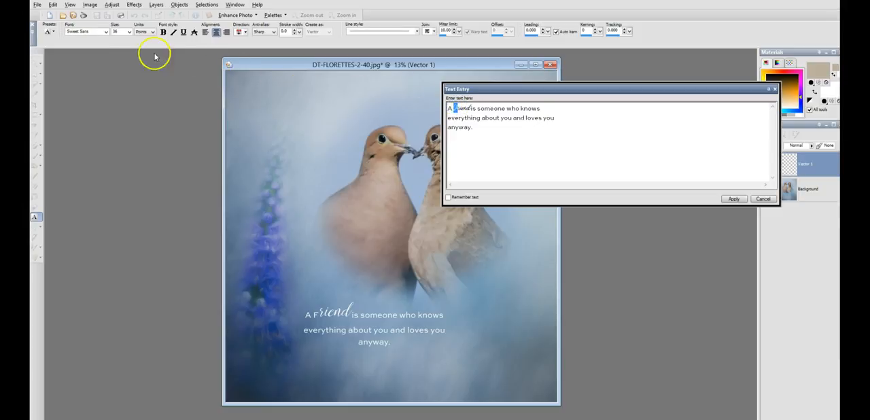
left_click(103, 32)
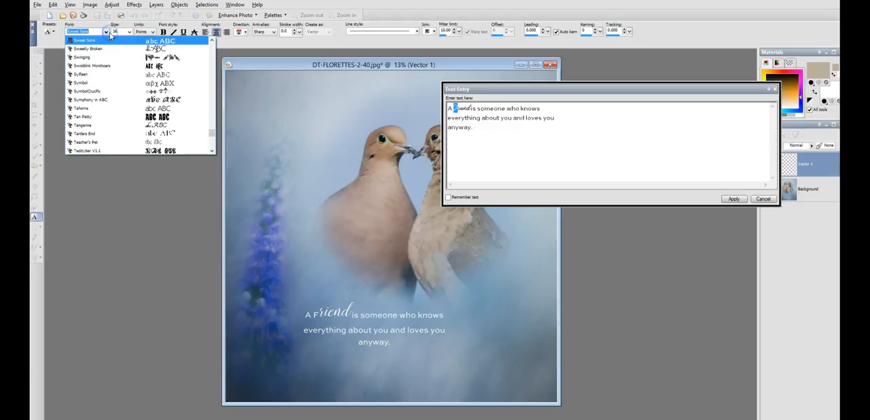
left_click(101, 84)
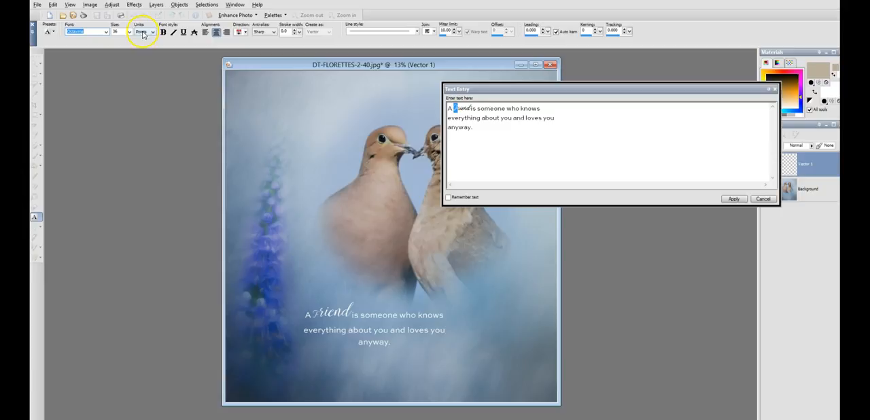
left_click(129, 32)
left_click(112, 111)
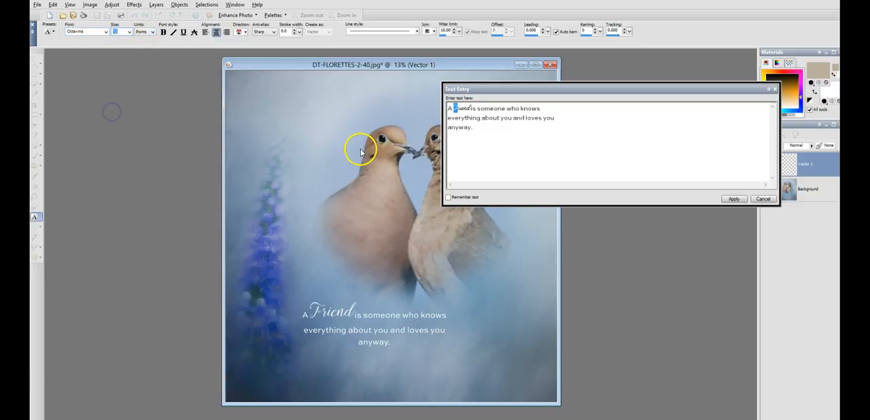
Step: Set the word "loves" in the quote's second line in Octavine at 72 points
left_click(537, 133)
left_click(533, 127)
left_click_drag(524, 118, 541, 118)
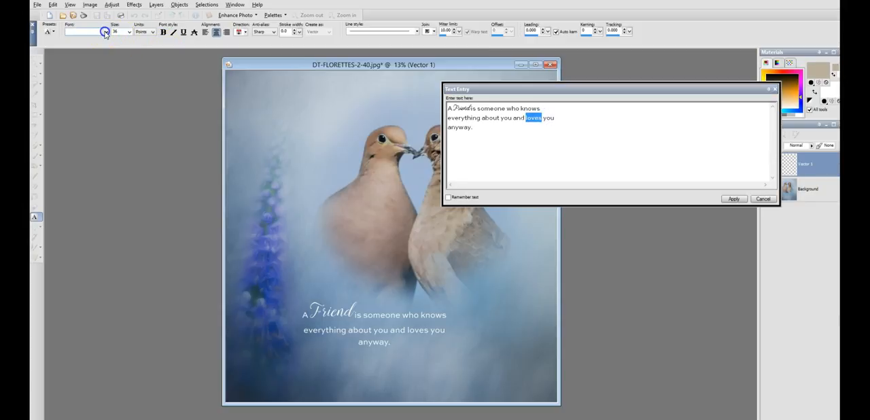
left_click(104, 32)
type("Obey Patterns")
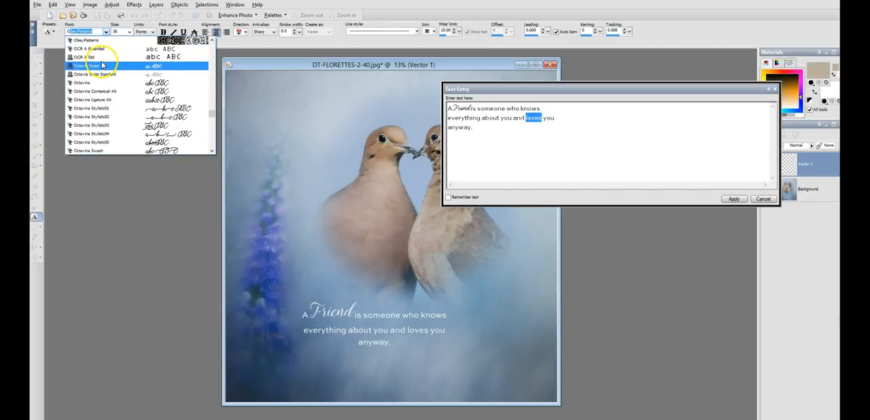
left_click(102, 66)
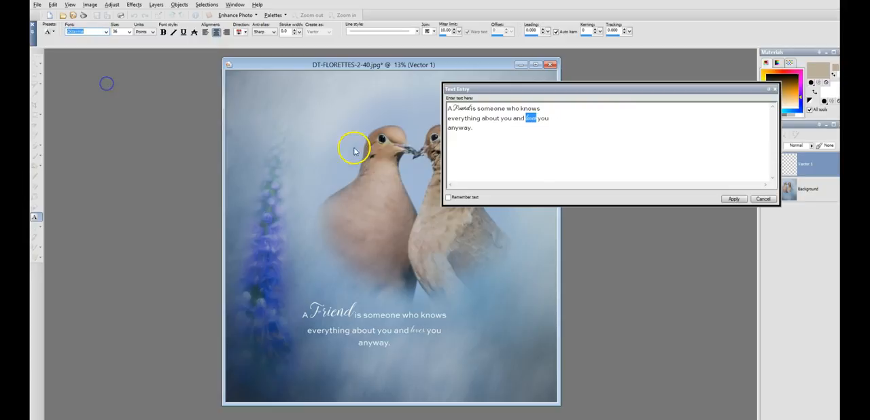
left_click(128, 32)
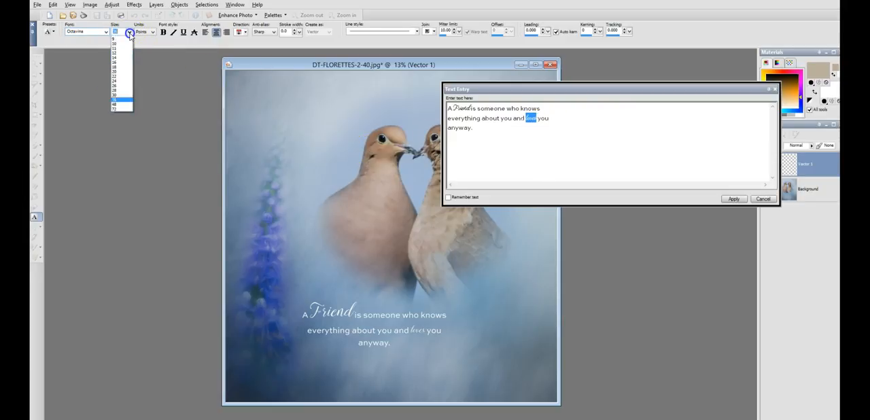
left_click(114, 113)
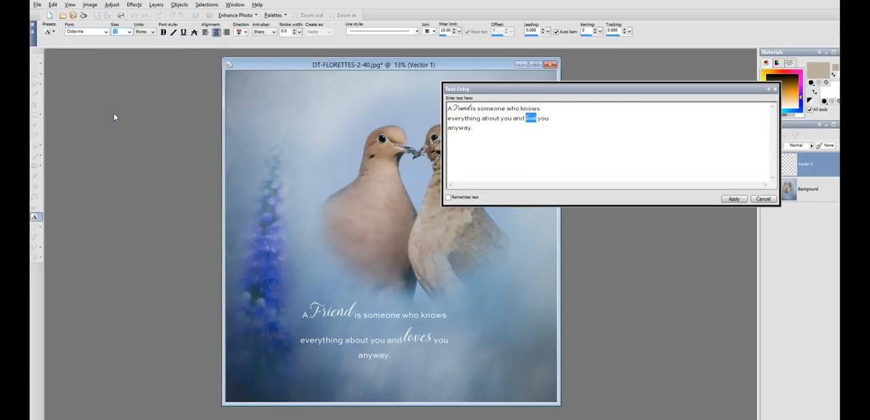
Step: Replace the lowercase "l" of "loves" with a capital "L"
left_click(533, 119)
left_click_drag(525, 119, 541, 117)
type("L")
Step: Format the capital "L" of "Loves" in Octavine at 72 points to match the rest of the word
left_click(528, 117)
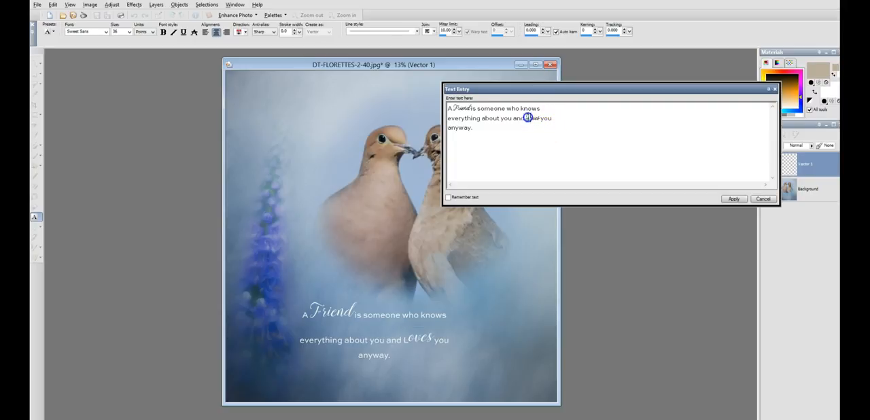
left_click(106, 32)
type("Obey Patterns")
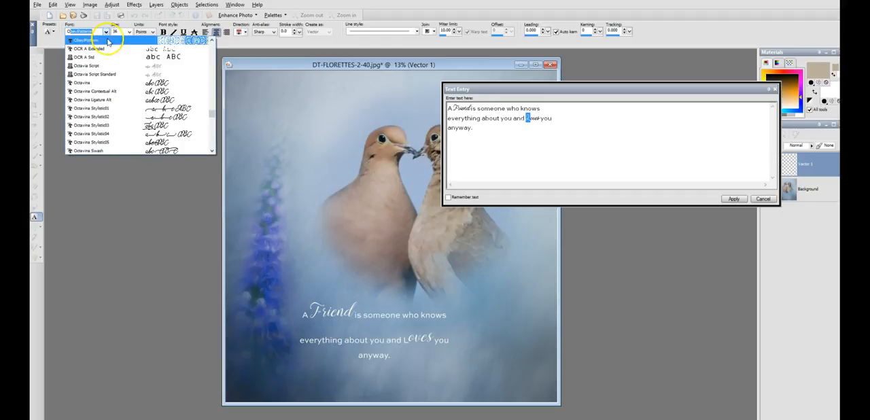
left_click(113, 82)
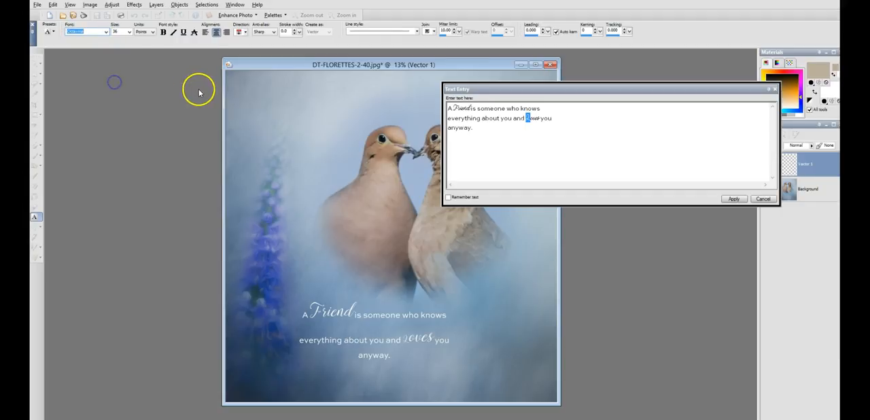
left_click(129, 32)
left_click(120, 113)
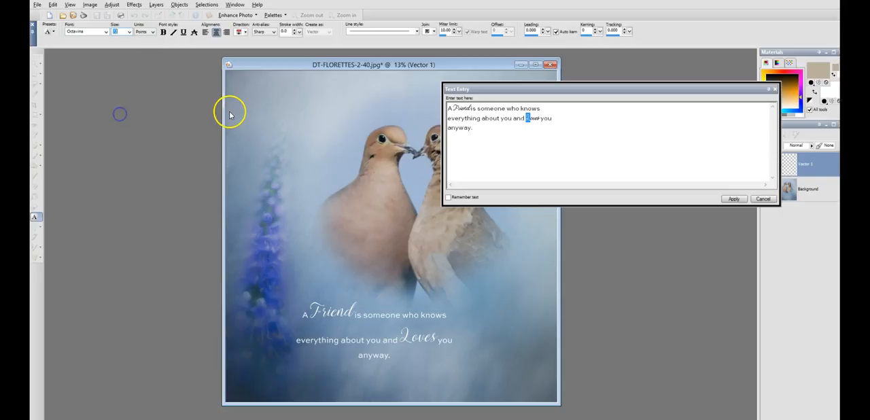
Step: Replace the capital "L" of "Loves" with a lowercase "l" and cut the quote's last two lines out of the text object
left_click(528, 119)
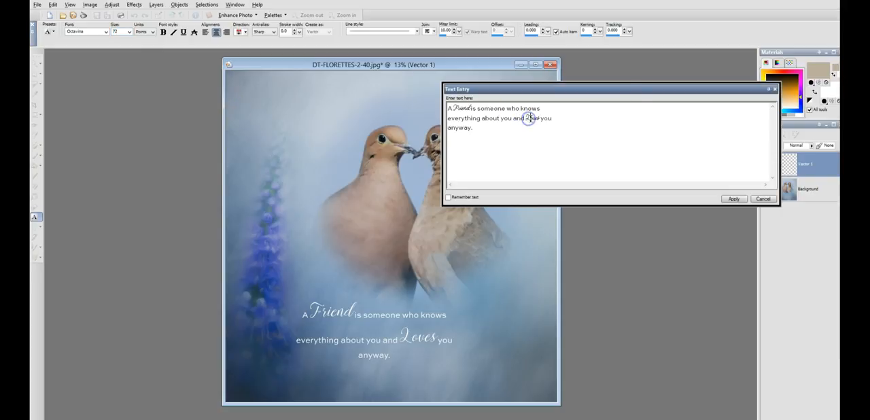
type("l")
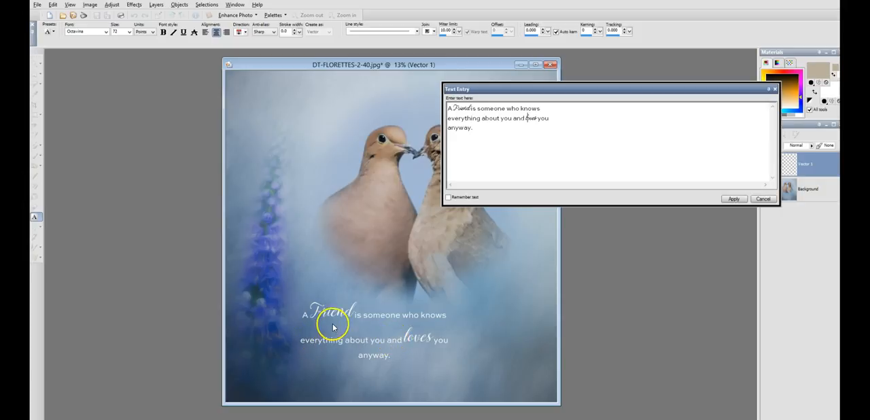
left_click_drag(473, 127, 447, 117)
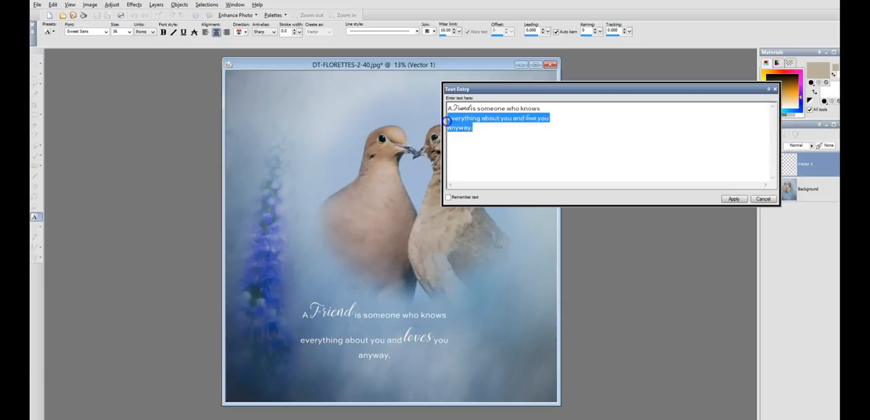
right_click(473, 121)
left_click(487, 127)
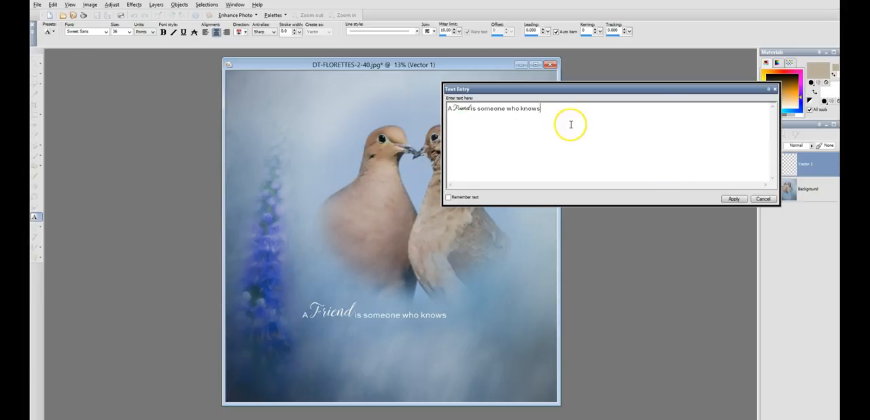
left_click(737, 200)
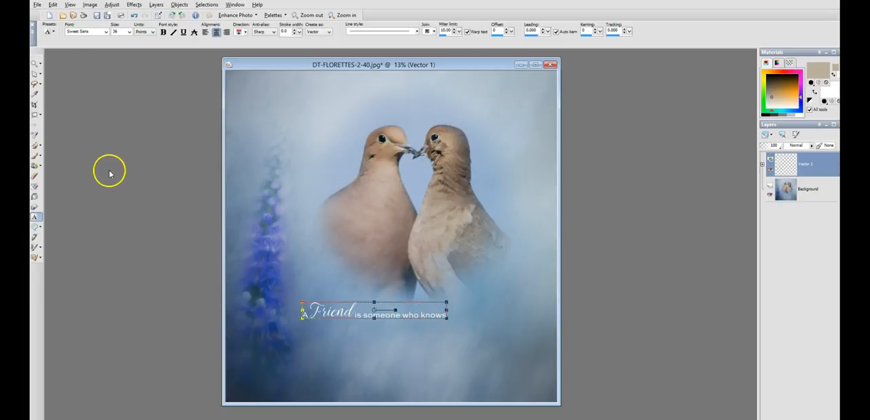
Step: Paste the cut lines "everything about you and loves you anyway." as a separate text object, offset to the right just below the first line
left_click(35, 215)
left_click(394, 365)
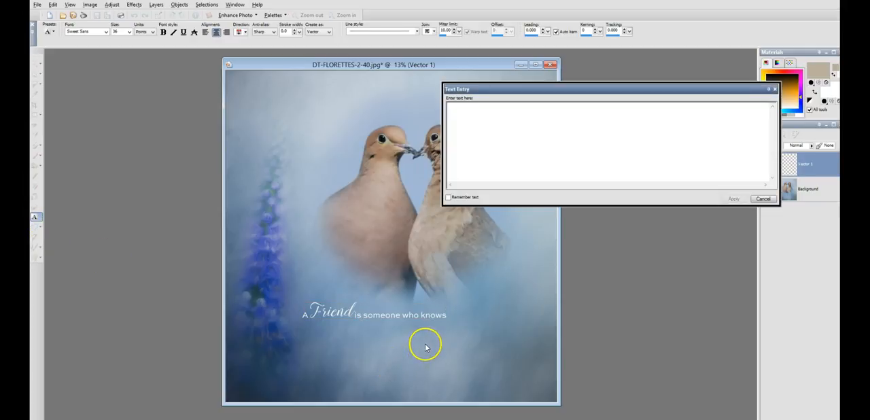
type("everything about you and loves you anyway.")
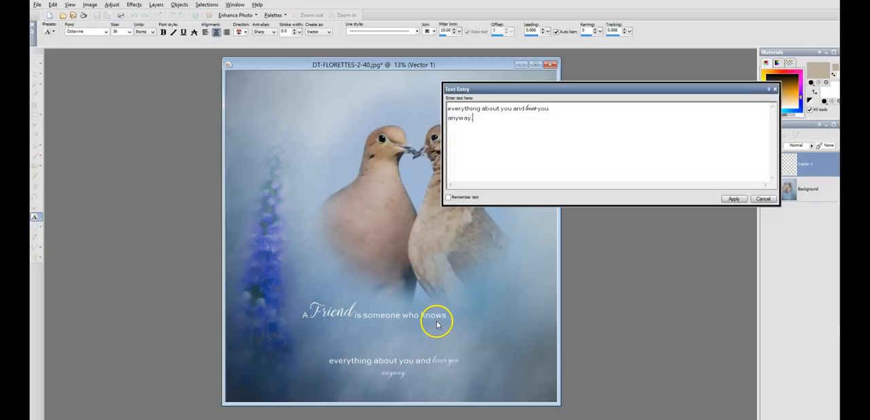
left_click(735, 200)
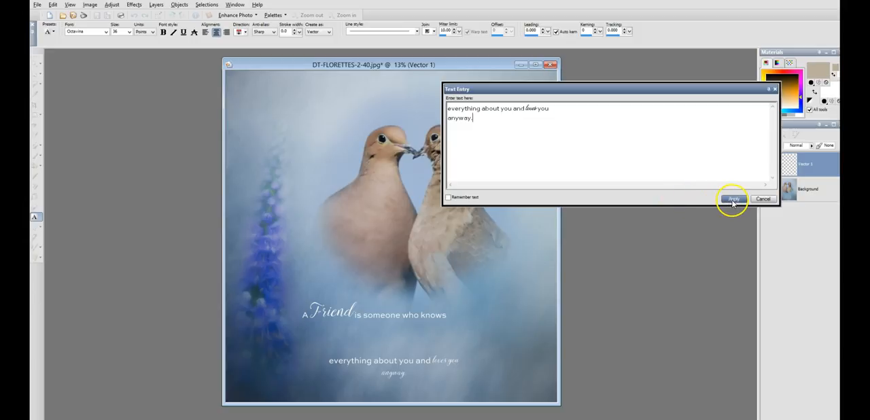
left_click_drag(394, 368, 419, 334)
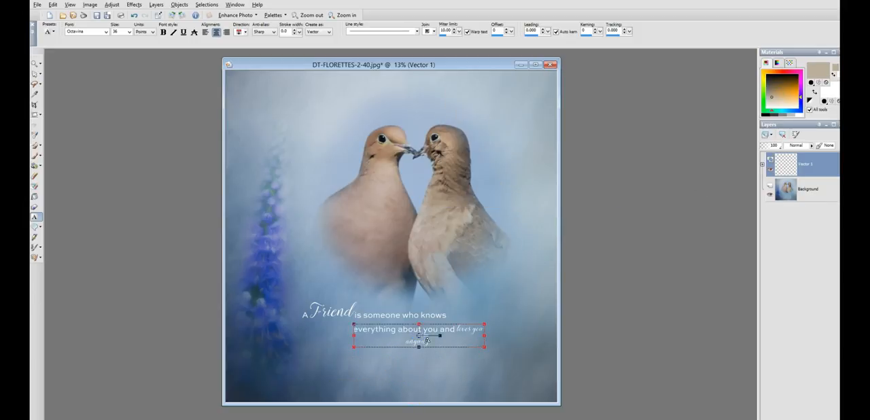
Step: Set the words "you anyway." in the second text object in Sweet Sans
left_click(465, 333)
left_click(764, 198)
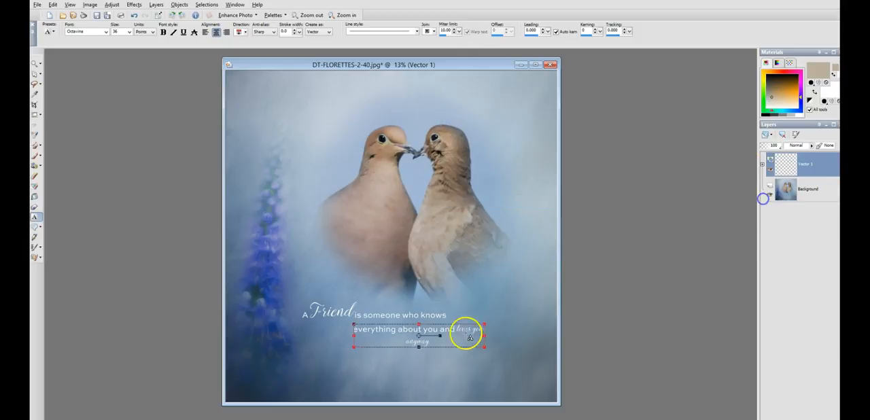
right_click(466, 333)
left_click(481, 216)
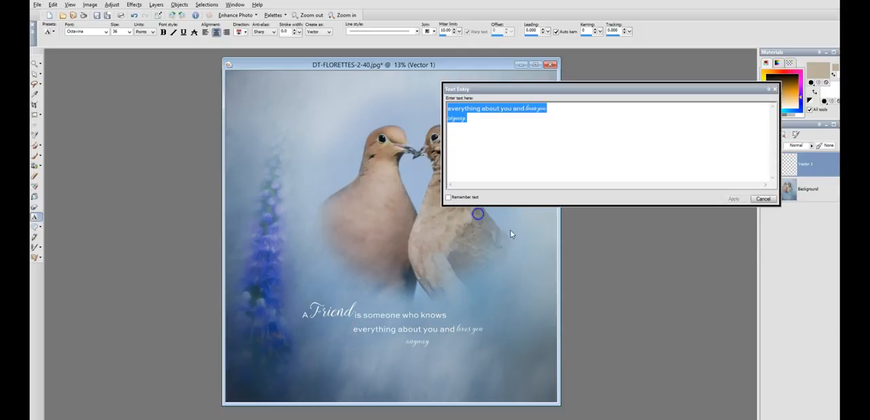
left_click(548, 147)
left_click_drag(537, 109, 555, 116)
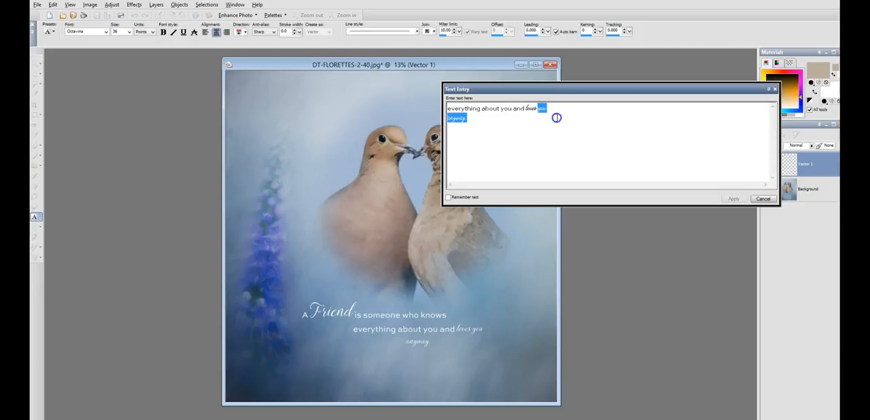
left_click(106, 33)
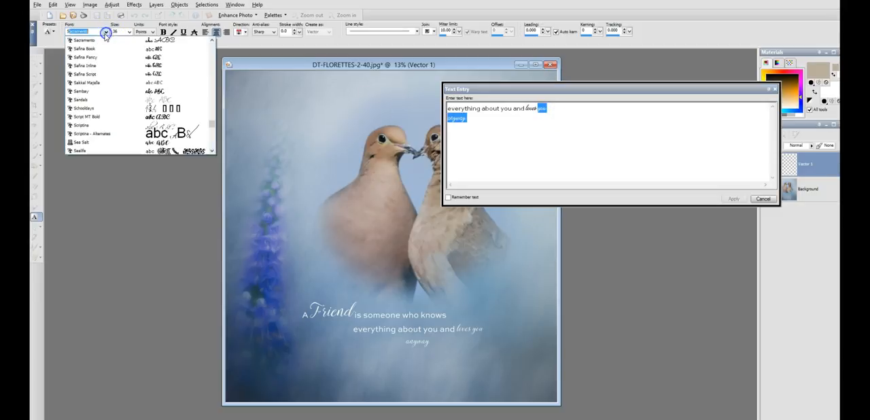
scroll(106, 127, "down", 8)
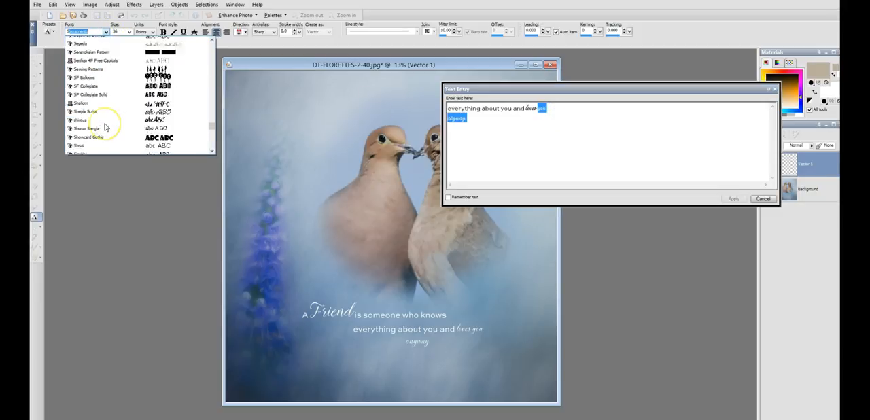
scroll(106, 127, "down", 10)
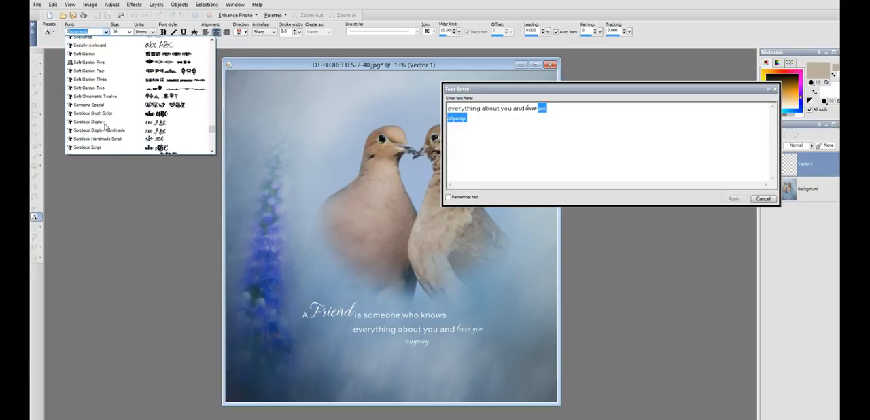
scroll(105, 127, "down", 5)
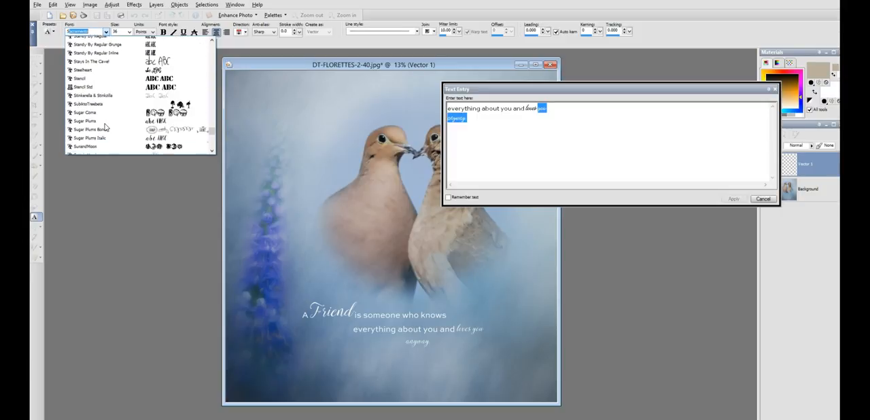
left_click(97, 118)
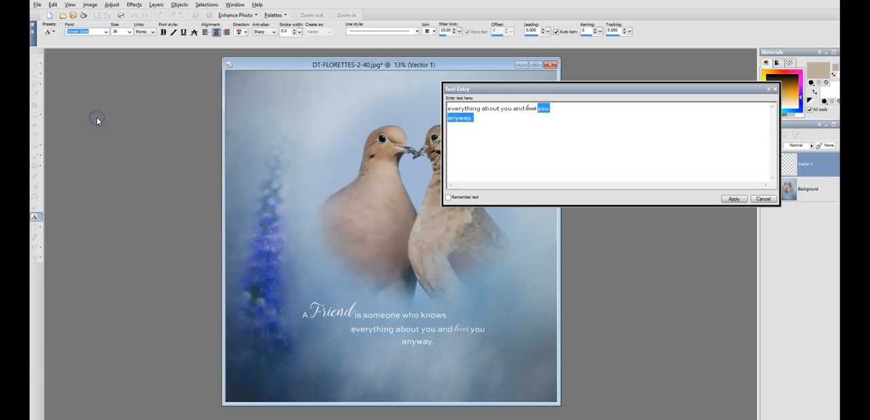
Step: Format "loves" in the second text object in Octavine at 72 points and nudge the object slightly closer to the first line
left_click(532, 109)
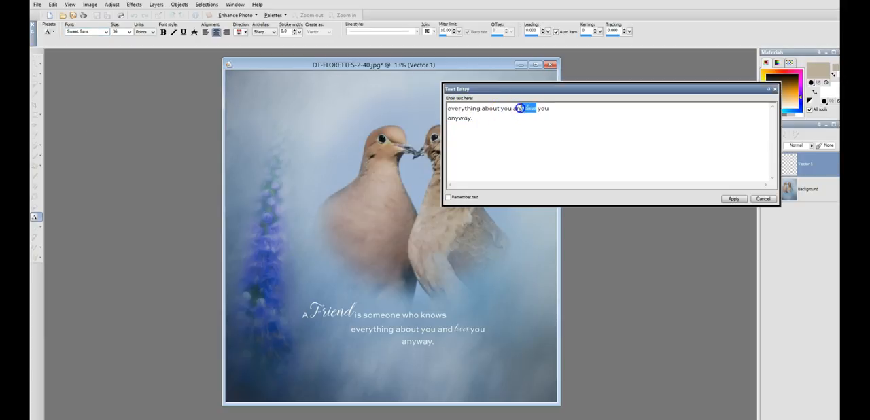
left_click(106, 32)
left_click(113, 33)
left_click(129, 32)
left_click(122, 114)
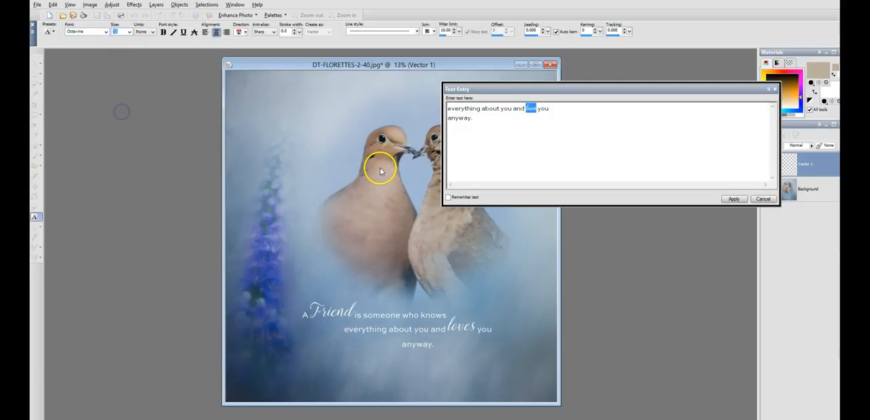
left_click(518, 133)
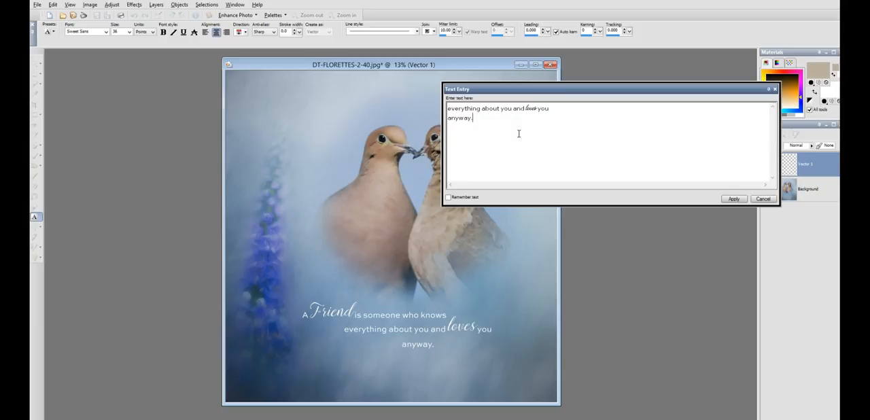
left_click(734, 199)
left_click_drag(418, 332, 422, 329)
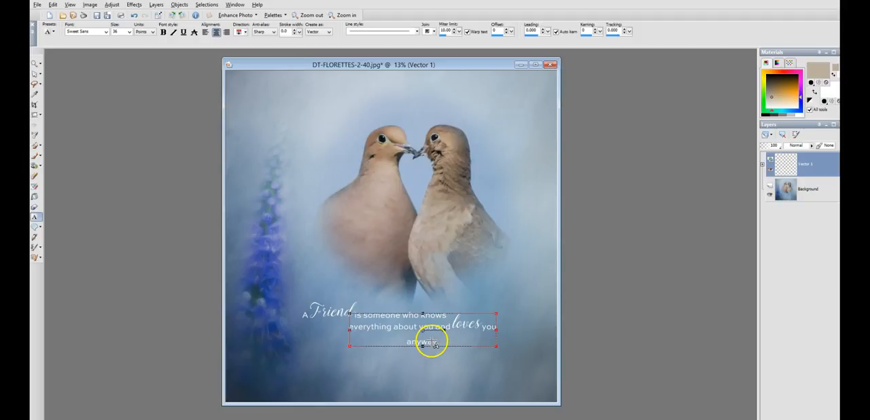
Step: Cut the word "anyway." out of the second text object
right_click(443, 342)
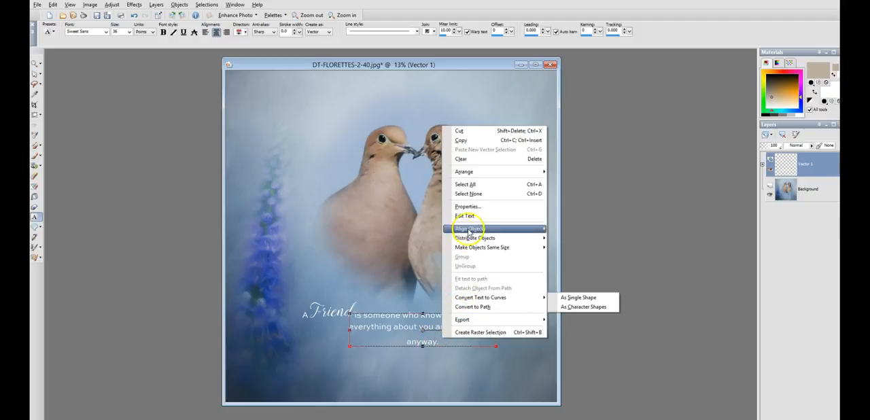
left_click(464, 215)
left_click(505, 132)
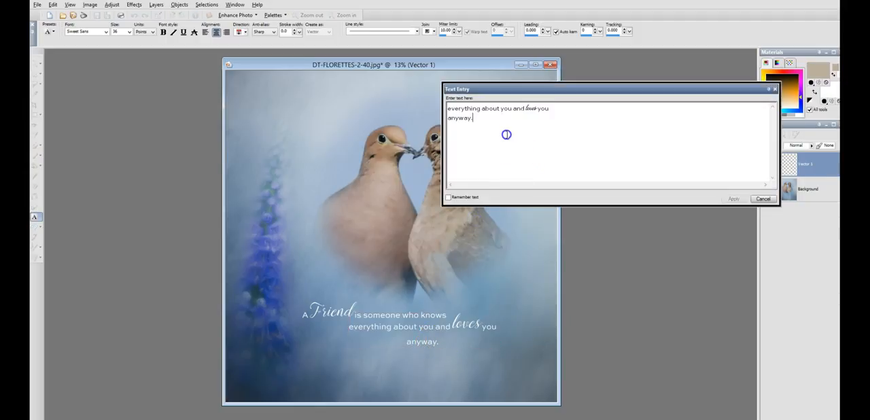
right_click(456, 120)
left_click(467, 126)
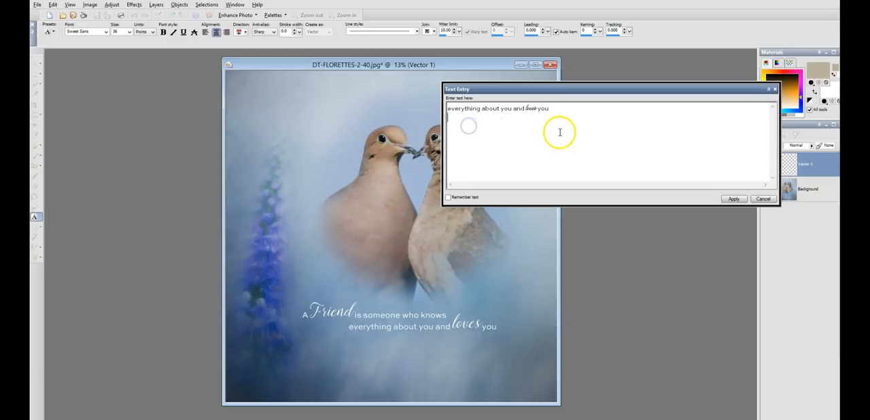
left_click(733, 198)
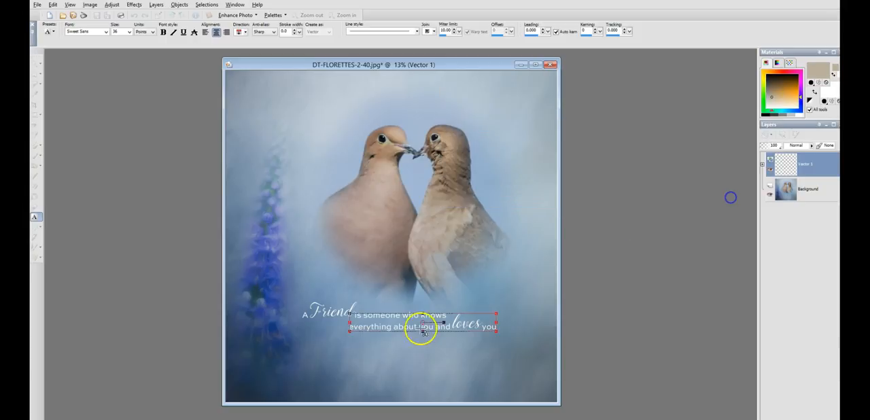
Step: Paste "anyway." as its own text object and place it close beneath the middle of the quote's second line
left_click(345, 360)
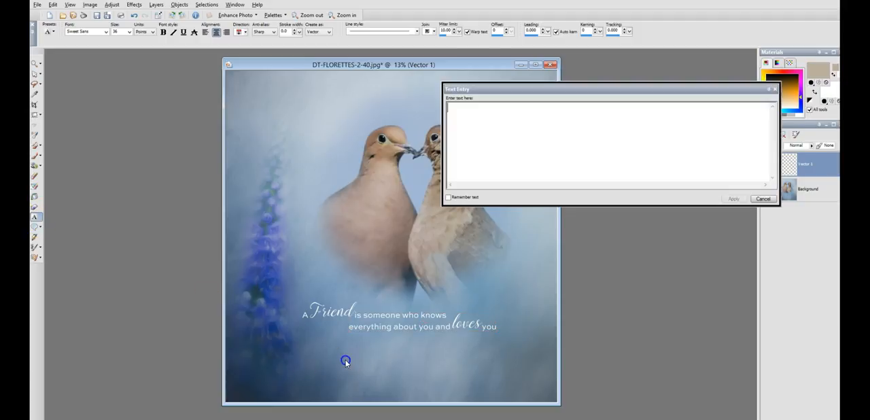
type("anyway.")
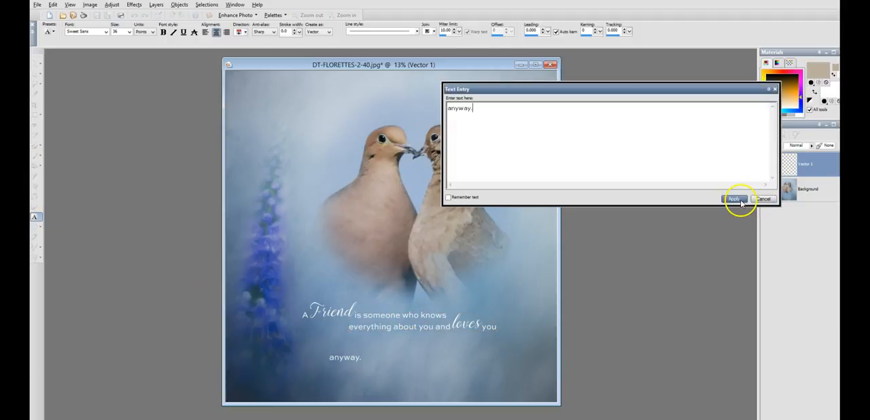
left_click(734, 199)
left_click_drag(349, 356, 415, 335)
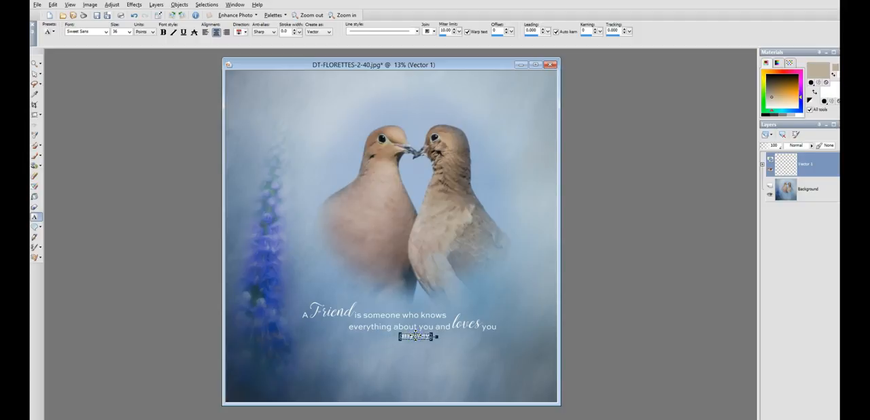
left_click_drag(416, 336, 515, 327)
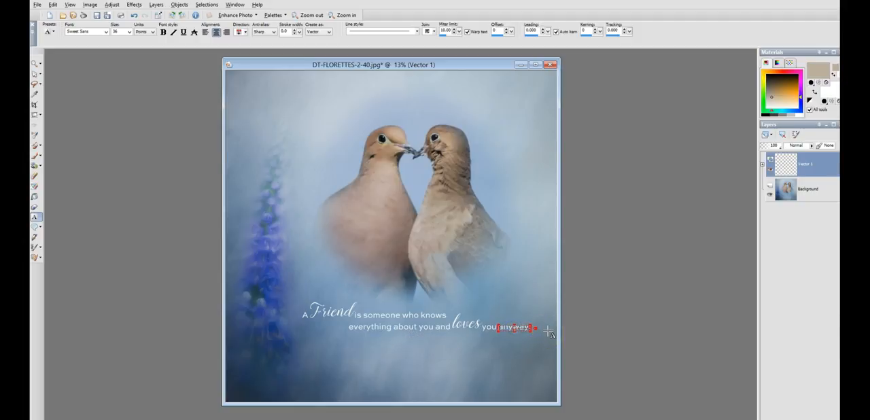
left_click_drag(515, 328, 418, 338)
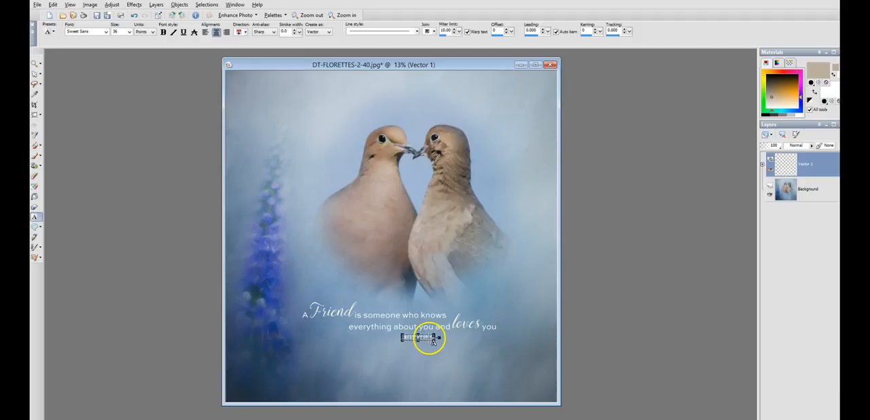
Step: Examine the quote's layout at closer and wider zoom, and compare the image with the Vector 1 text layer hidden and shown
left_click(34, 65)
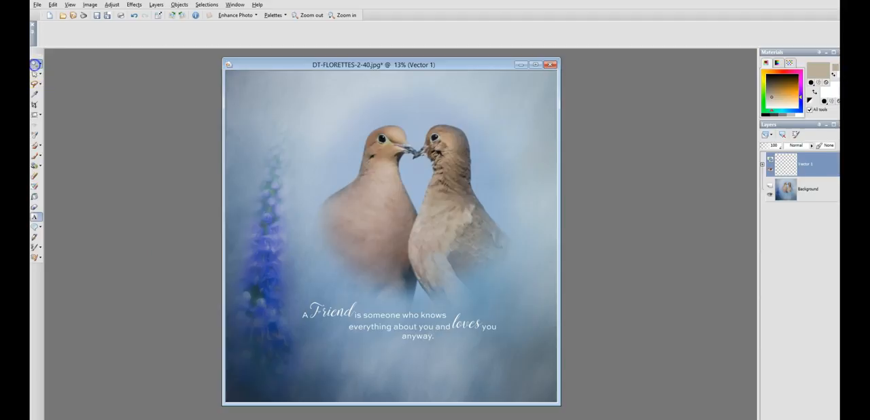
left_click(427, 286)
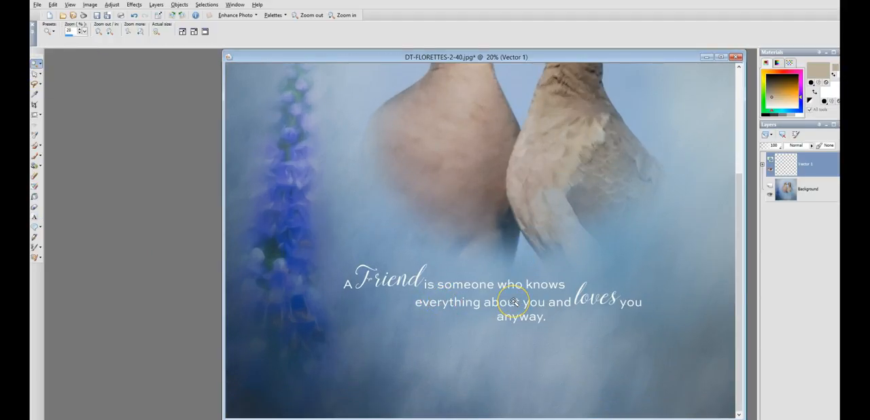
right_click(513, 301)
right_click(459, 288)
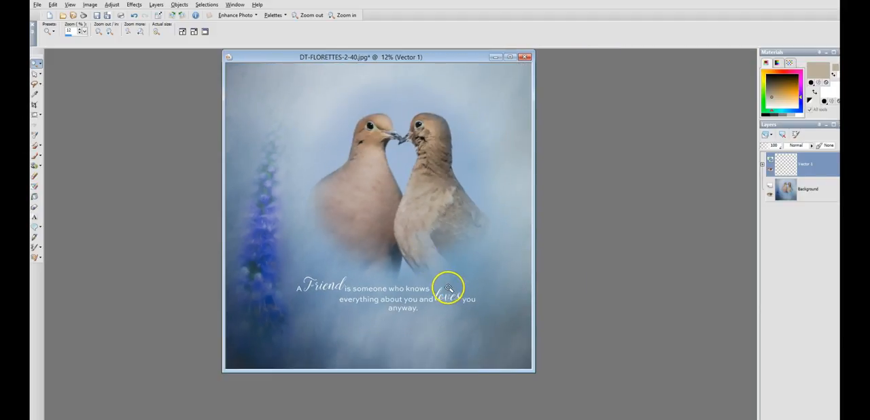
left_click(446, 286)
right_click(445, 286)
left_click(769, 171)
left_click(770, 172)
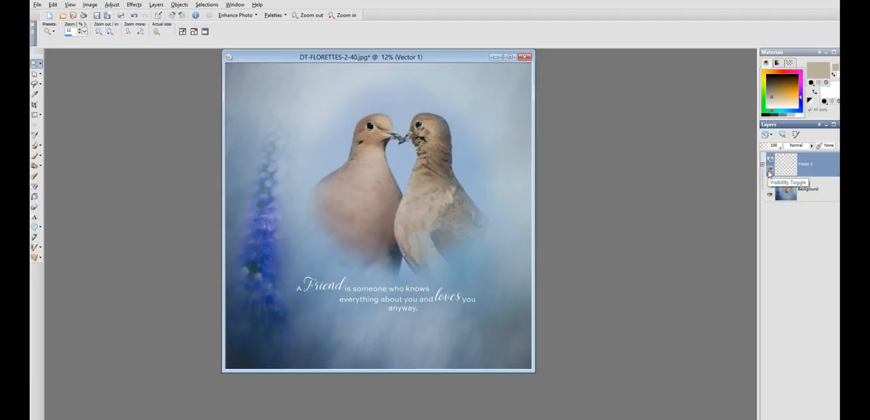
Step: Sample the pale blue from the background near the image's upper edge as the foreground color, #c5d1d8
left_click_drag(372, 60, 360, 76)
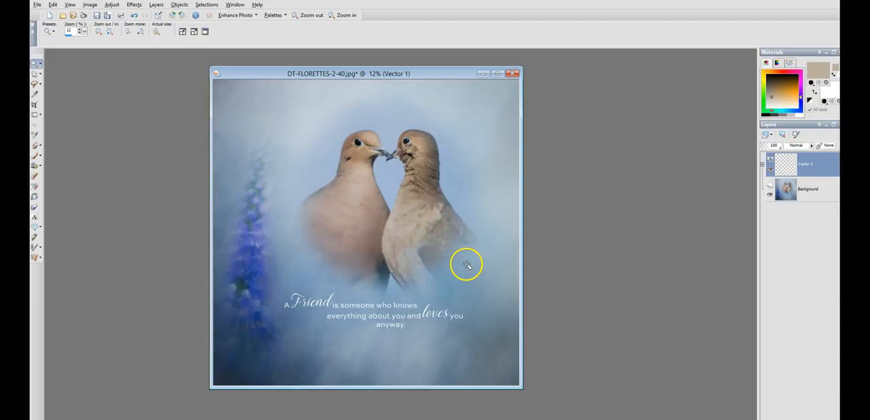
left_click(440, 300)
scroll(444, 296, "down", 1)
scroll(444, 297, "up", 1)
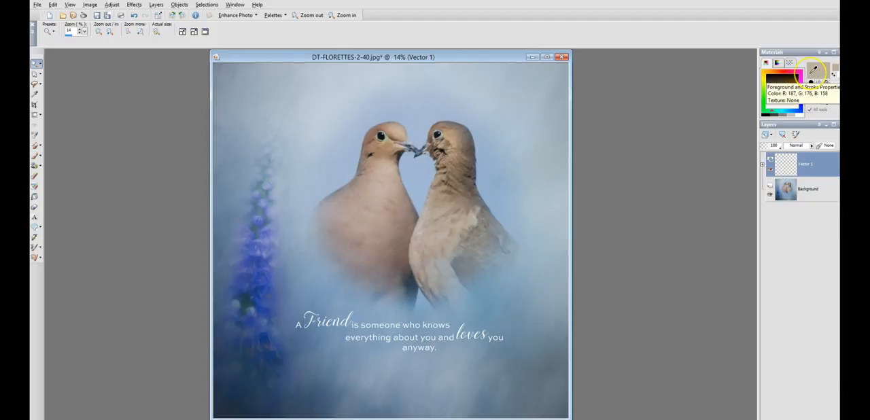
left_click(814, 70)
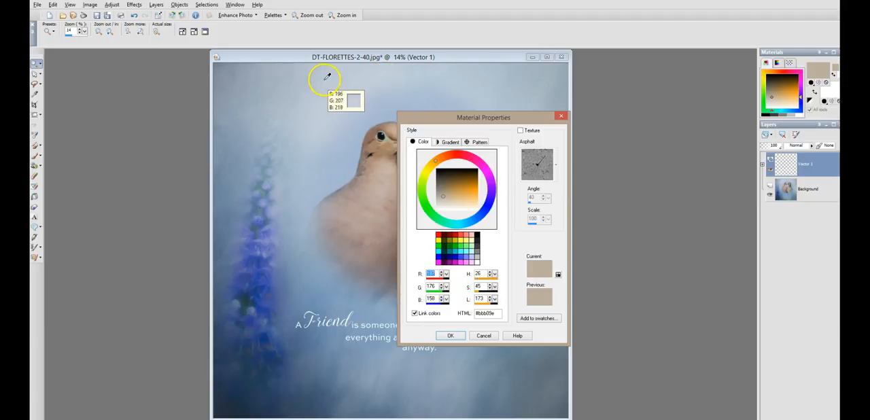
left_click(383, 70)
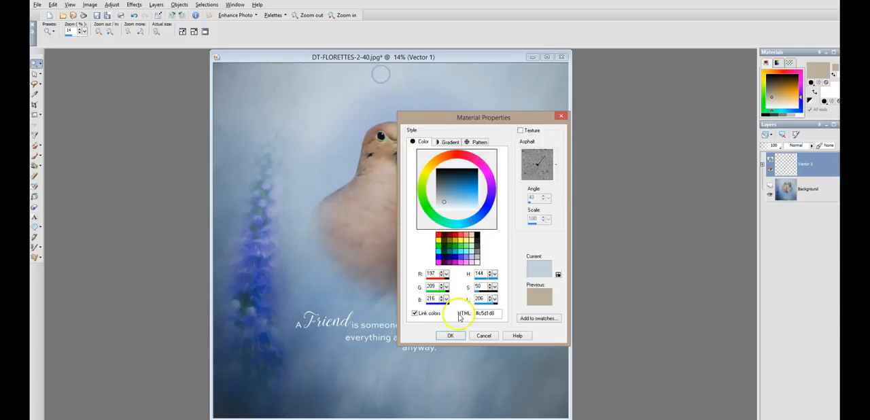
left_click(448, 336)
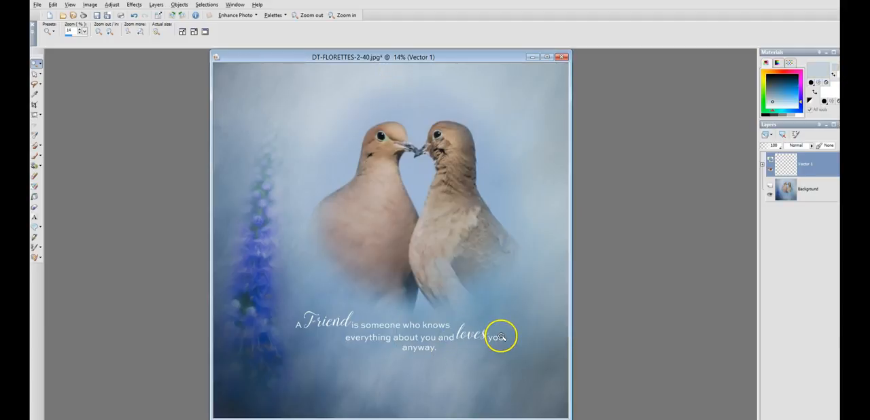
Step: Recolor the quote with the Color Replacer in the sampled pale blue, converting the Vector 1 text layer to a raster layer
left_click(35, 165)
left_click(382, 340)
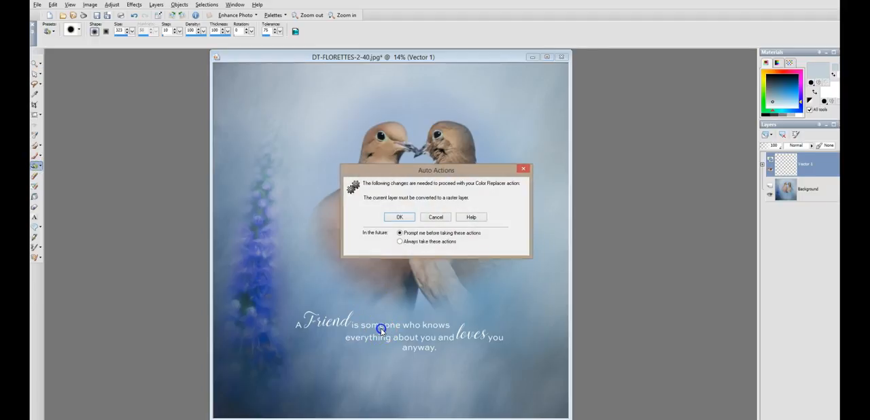
left_click(401, 218)
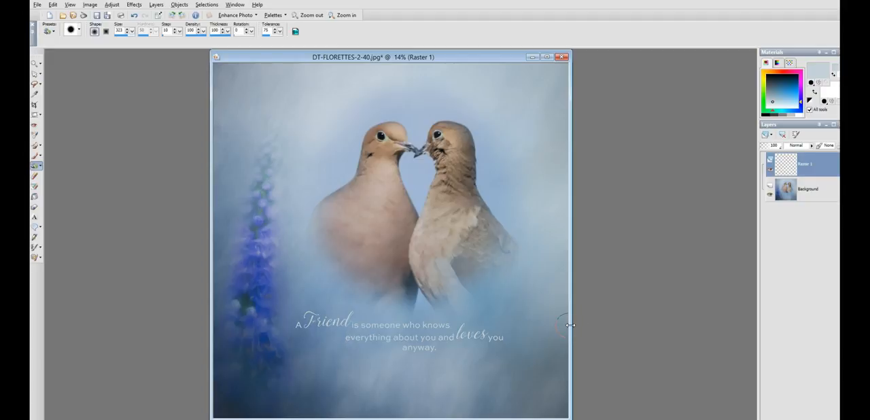
Step: Undo the quote's recolor, set the foreground color to a lighter blue, #d1dadf, and replace the quote's color with it
left_click(54, 5)
left_click(59, 14)
left_click(822, 63)
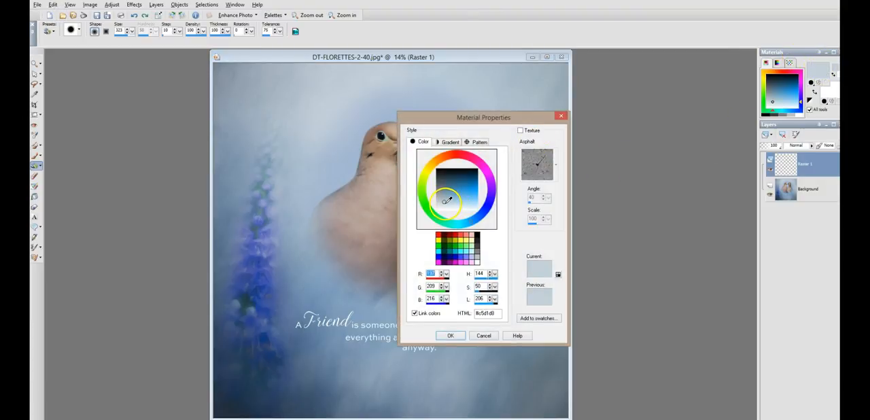
left_click(444, 202)
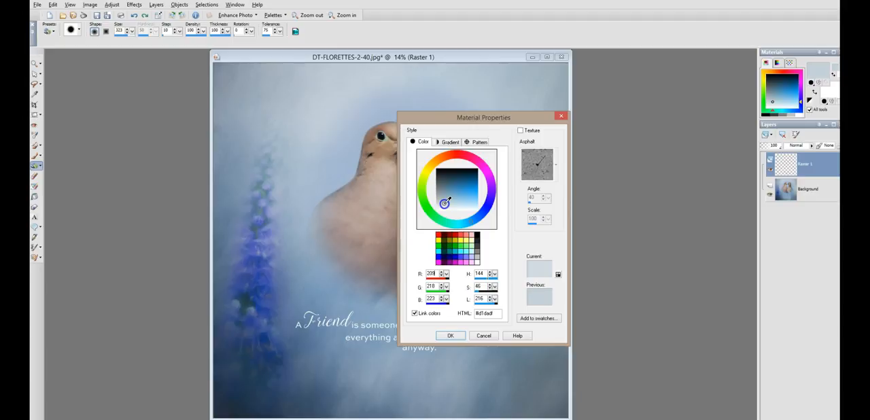
left_click(450, 335)
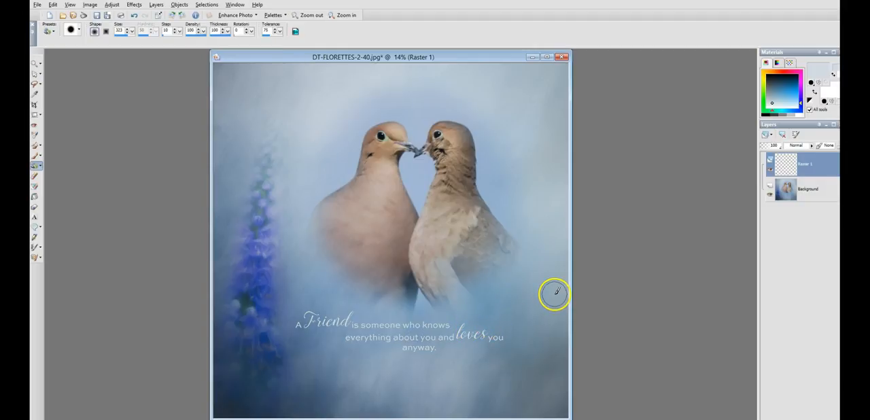
Step: Set the foreground color to #d9e2e7 and recolor the quote text with the Color Replacer
scroll(422, 278, "down", 3)
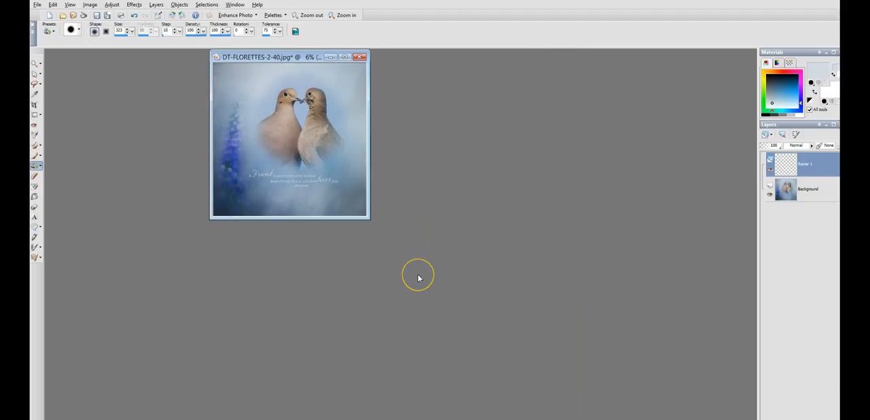
scroll(414, 274, "up", 2)
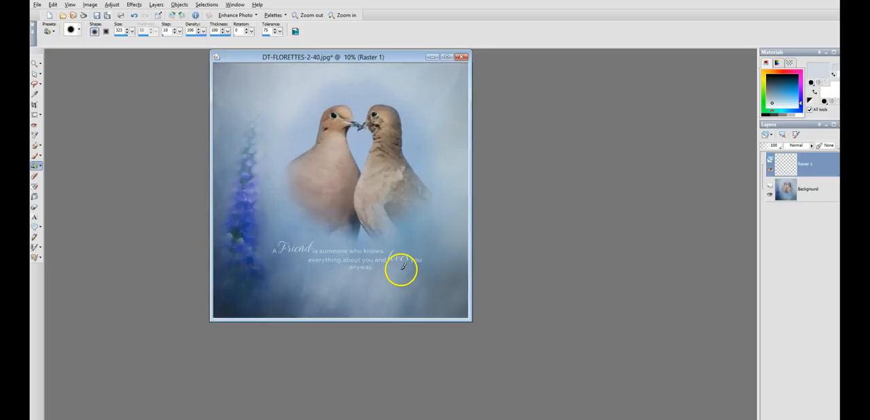
scroll(439, 327, "up", 1)
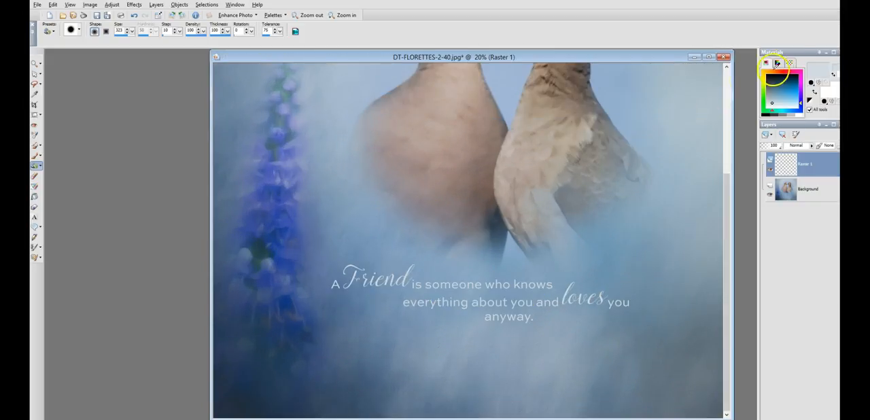
left_click(817, 70)
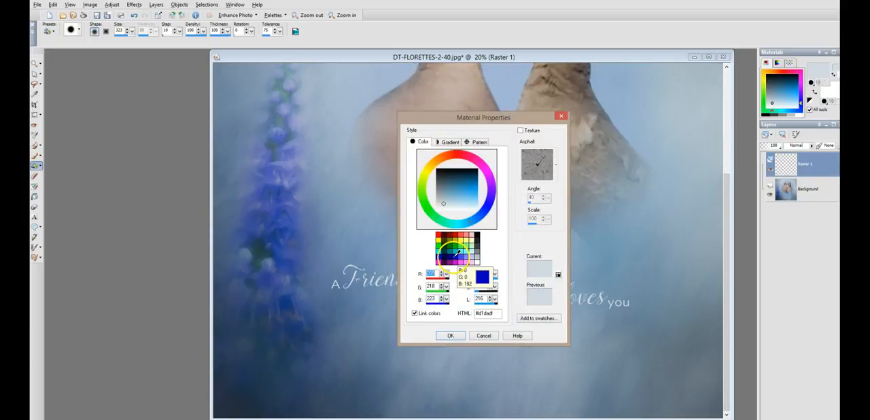
left_click(446, 204)
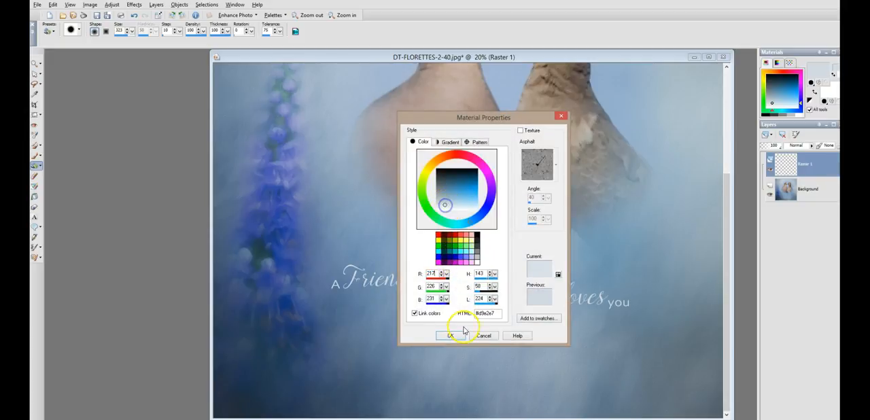
left_click(451, 336)
left_click_drag(577, 288, 622, 286)
Step: Add a Drop Shadow to the quote on a new layer, using the last-used settings with opacity 50 and blur 5.00
scroll(590, 289, "down", 1)
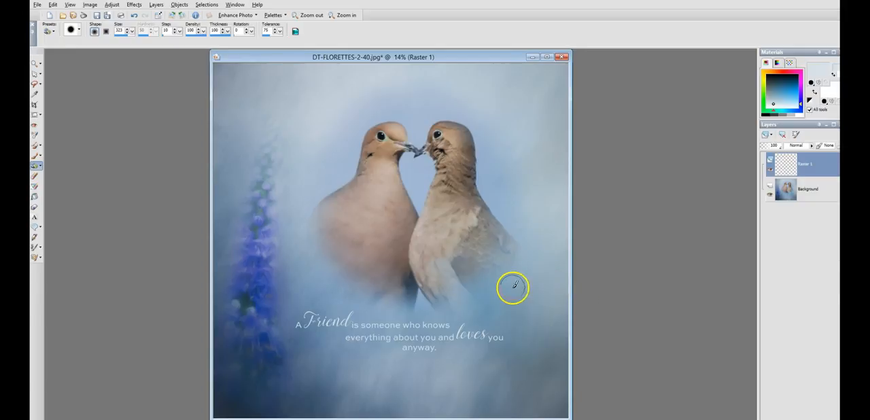
scroll(510, 288, "down", 1)
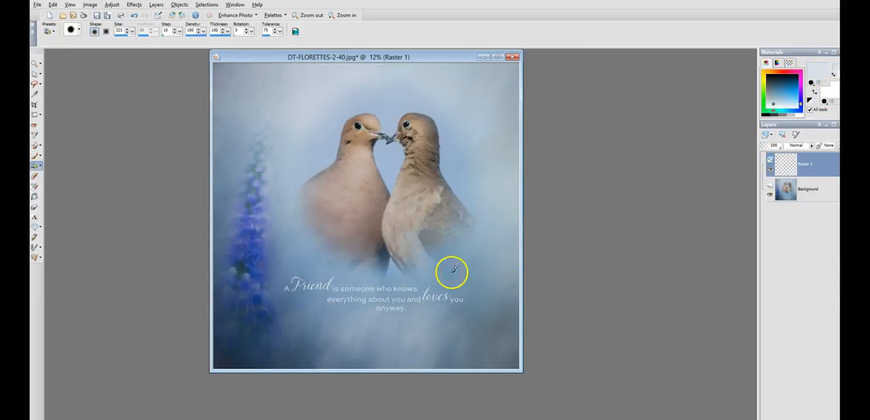
scroll(416, 289, "down", 1)
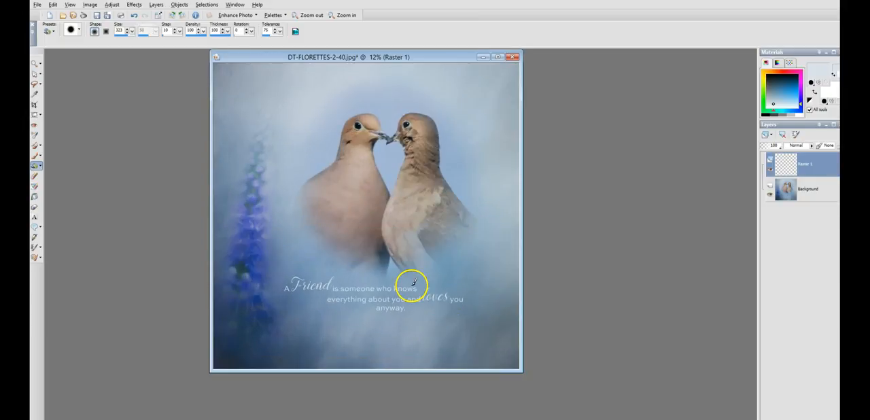
scroll(412, 285, "up", 1)
left_click(136, 5)
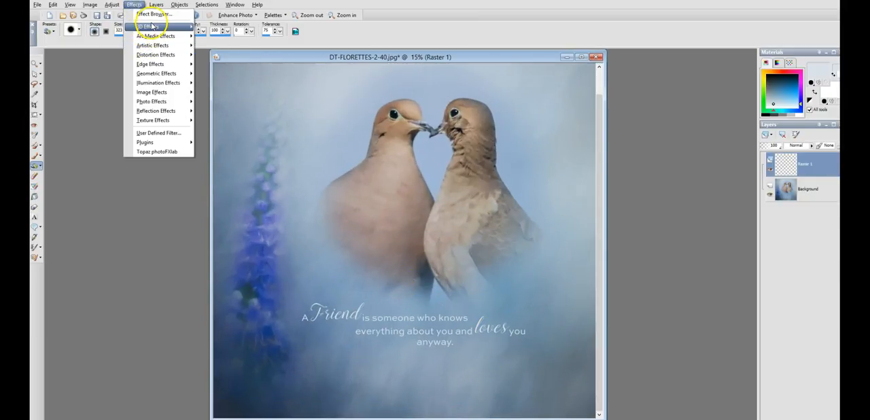
left_click(224, 57)
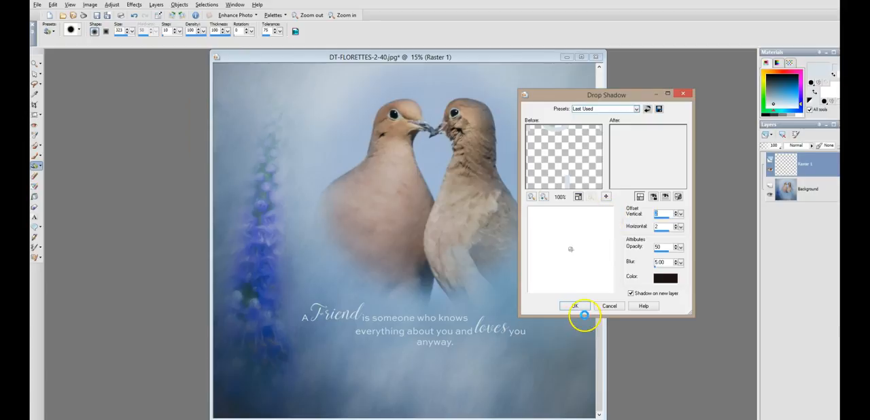
left_click(579, 306)
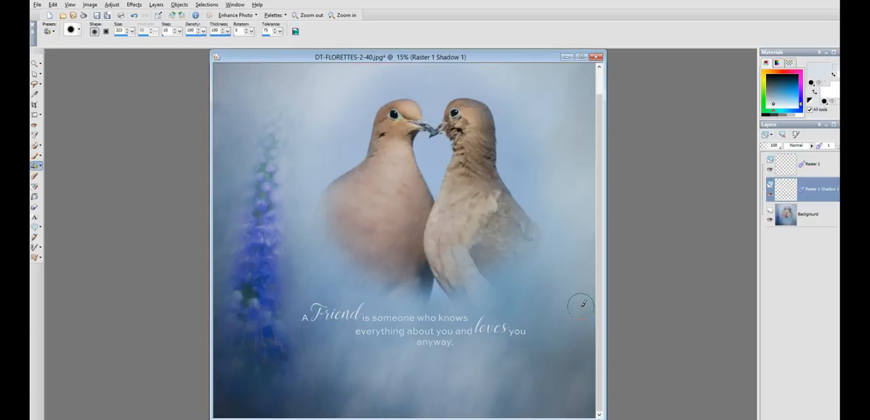
Step: Create a text object reading "a" on a new vector layer above Raster 1, beneath the start of the quote
scroll(509, 298, "down", 1)
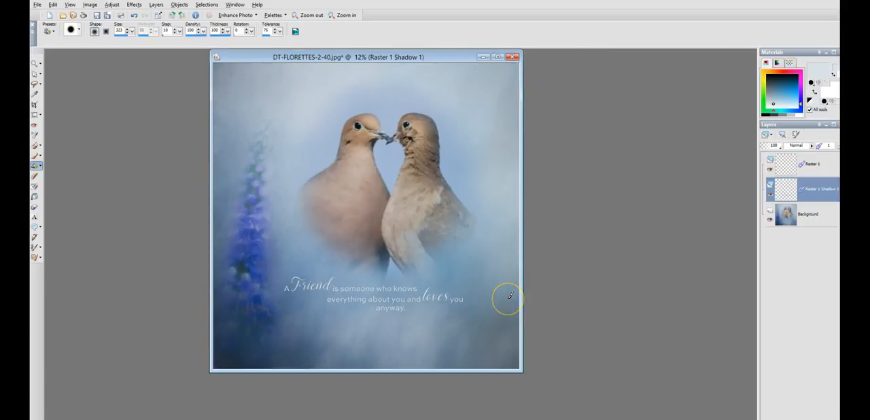
scroll(468, 305, "down", 2)
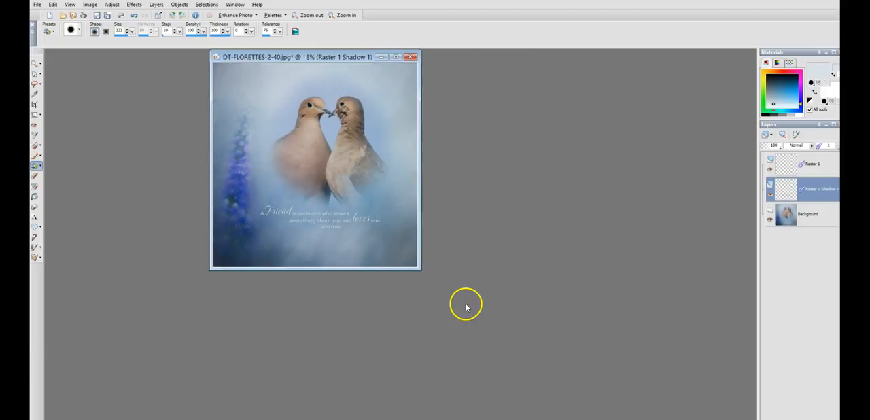
scroll(420, 286, "up", 3)
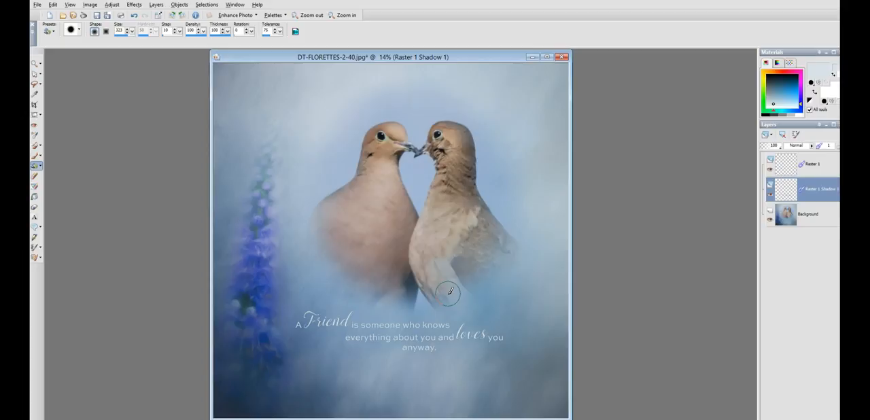
scroll(445, 289, "down", 1)
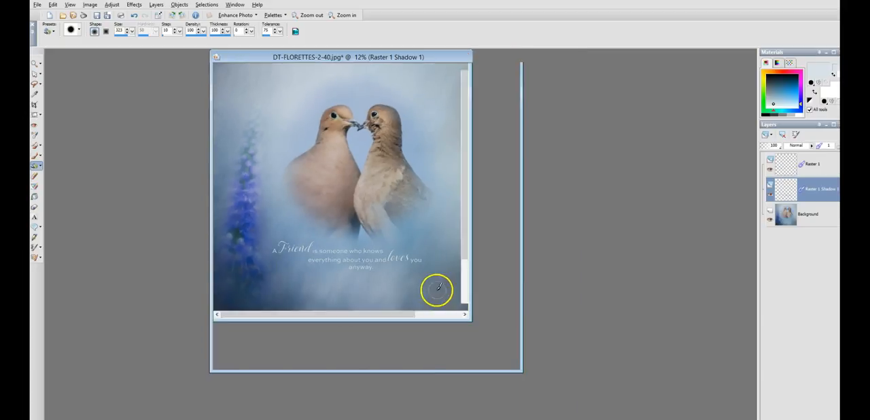
left_click_drag(345, 57, 334, 75)
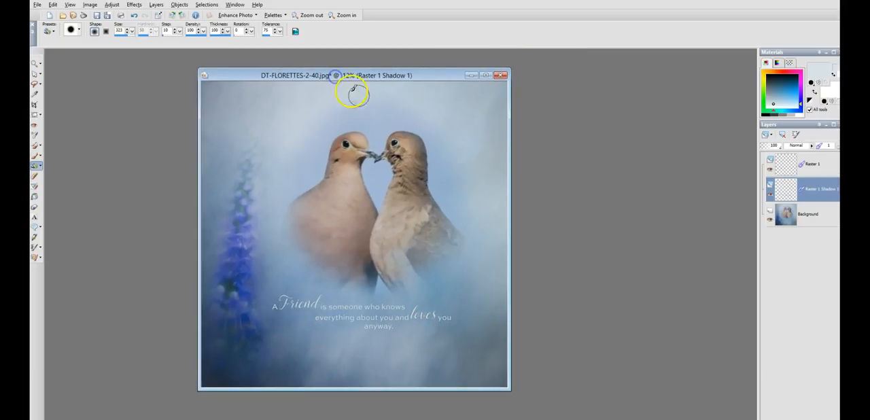
left_click(816, 164)
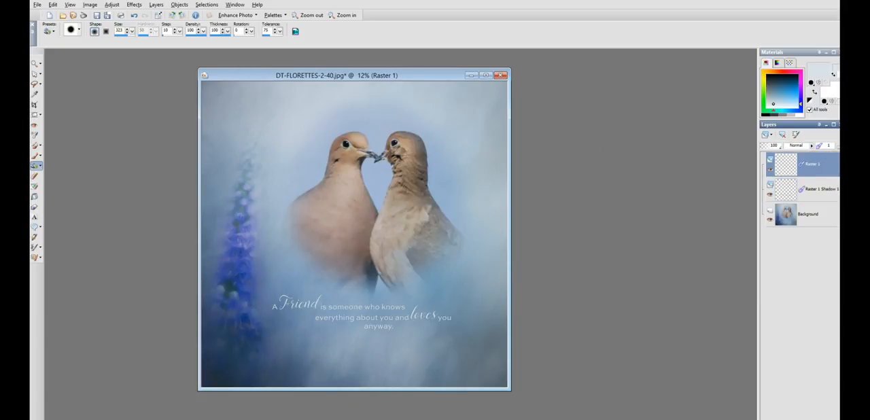
left_click(34, 217)
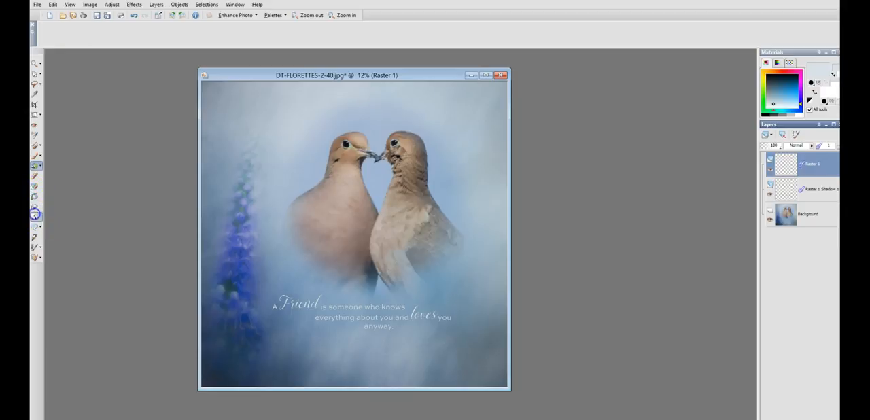
left_click(289, 343)
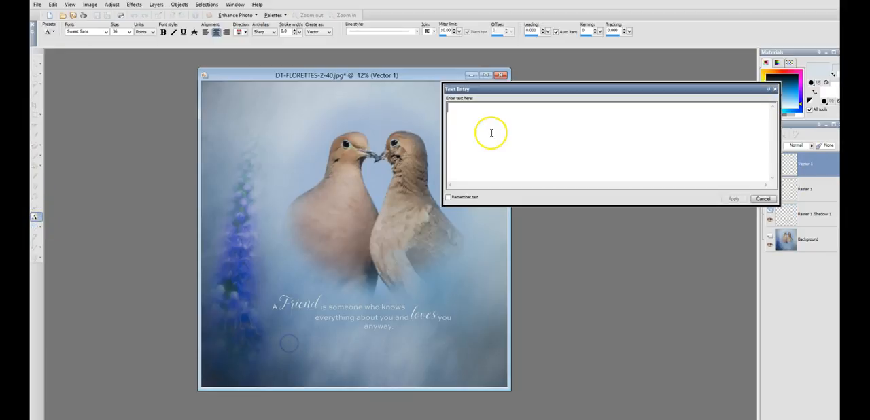
type("a")
left_click(491, 120)
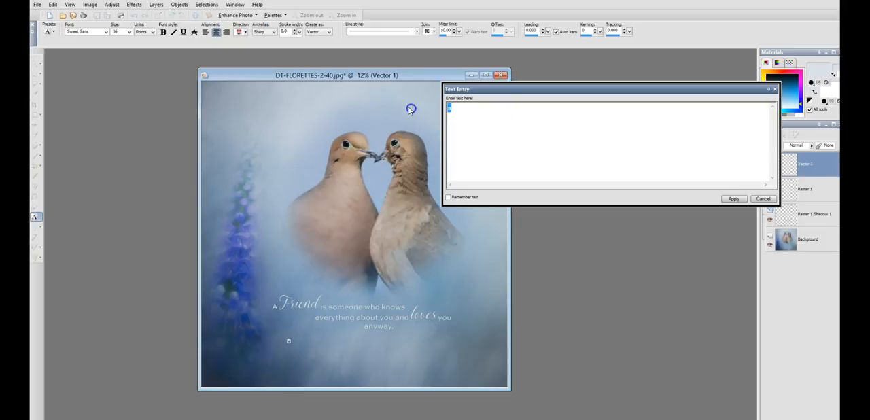
Step: Format the "a" in the Sugar Plums Bonus font at 72 points
left_click(107, 32)
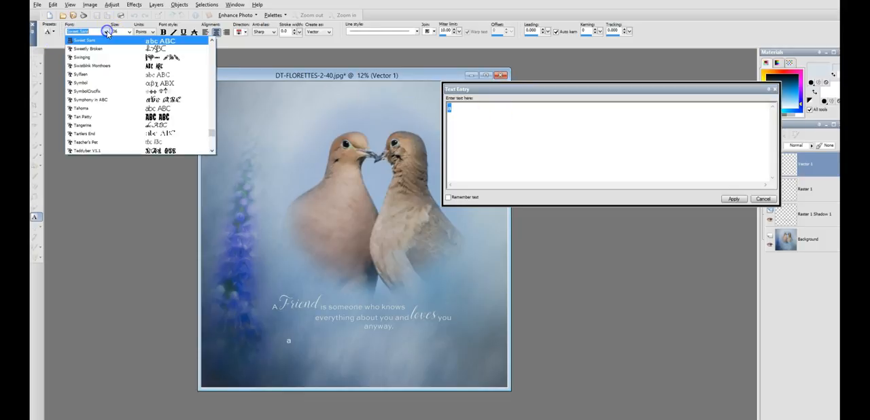
scroll(136, 136, "up", 4)
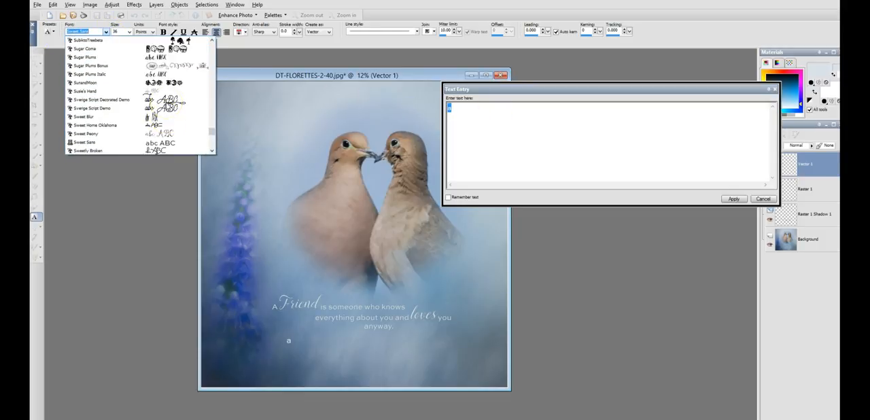
left_click(179, 66)
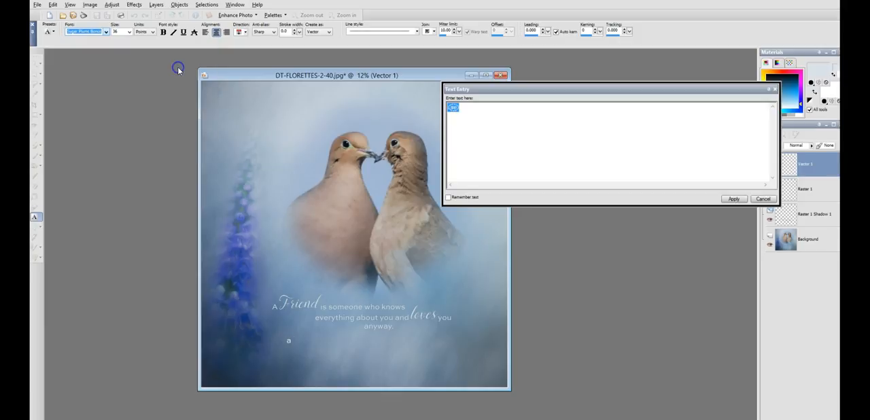
left_click(130, 32)
left_click(116, 115)
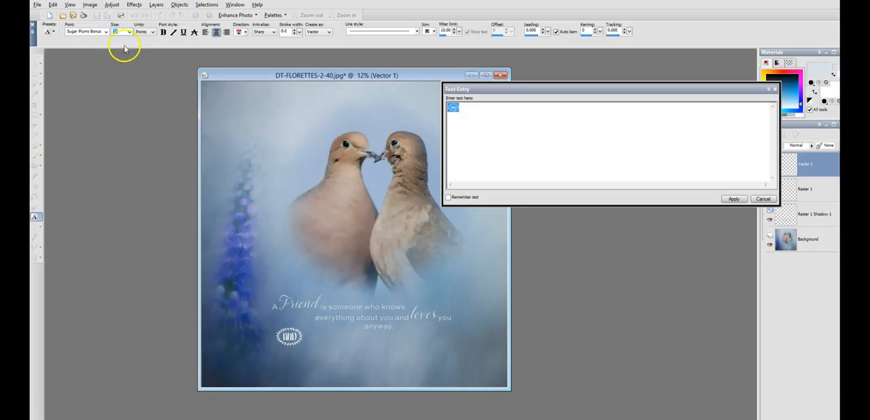
left_click(507, 124)
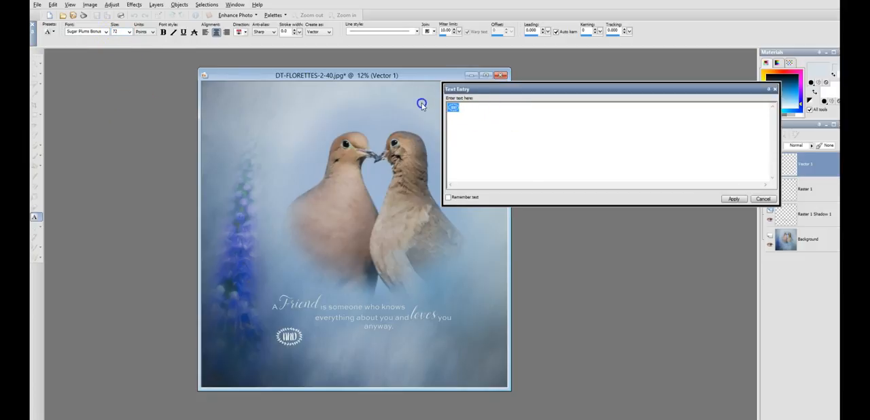
Step: Try other letters in the Sugar Plums Bonus font to preview their ornaments beneath the quote
type("andbbbbbb")
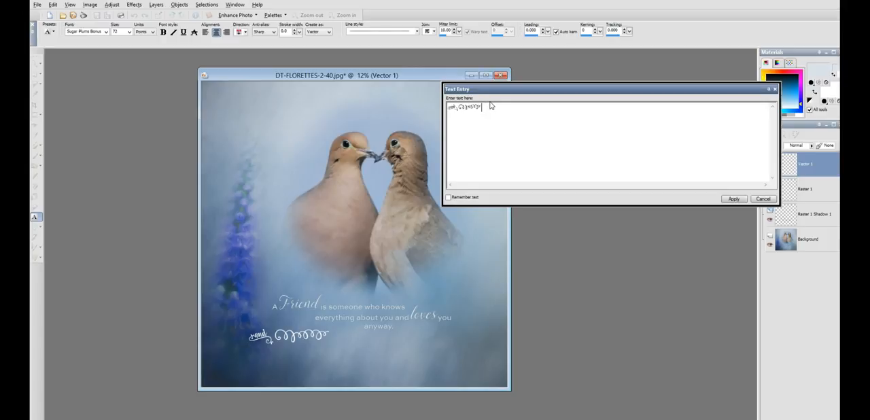
left_click_drag(484, 107, 458, 108)
key("BackSpace")
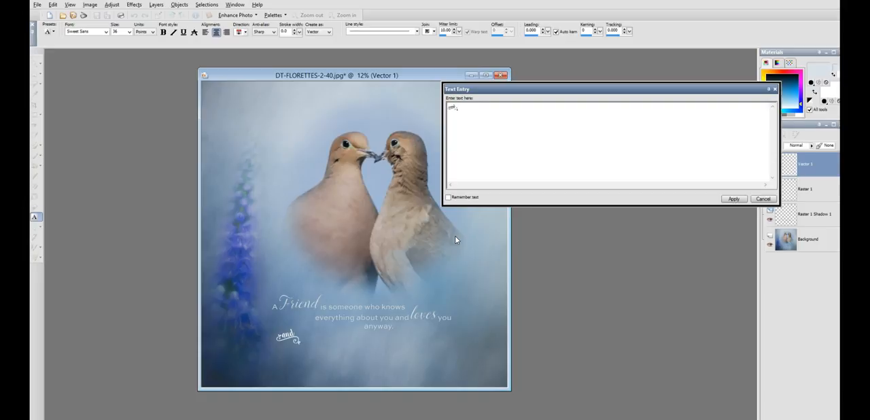
left_click_drag(462, 107, 441, 106)
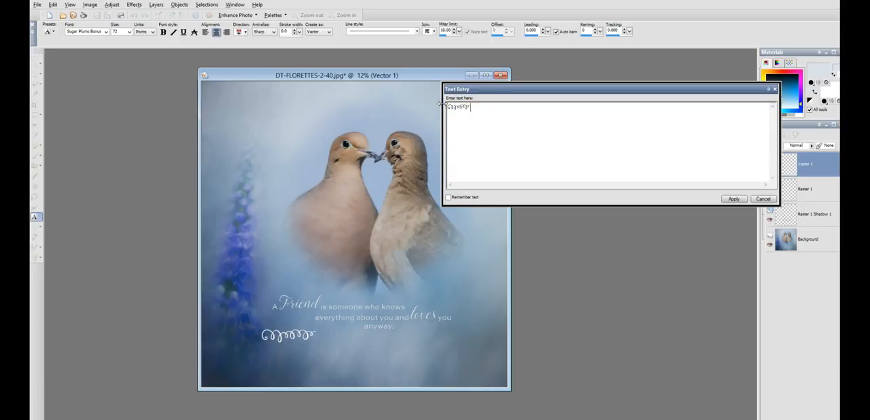
left_click_drag(491, 113, 460, 108)
type("f")
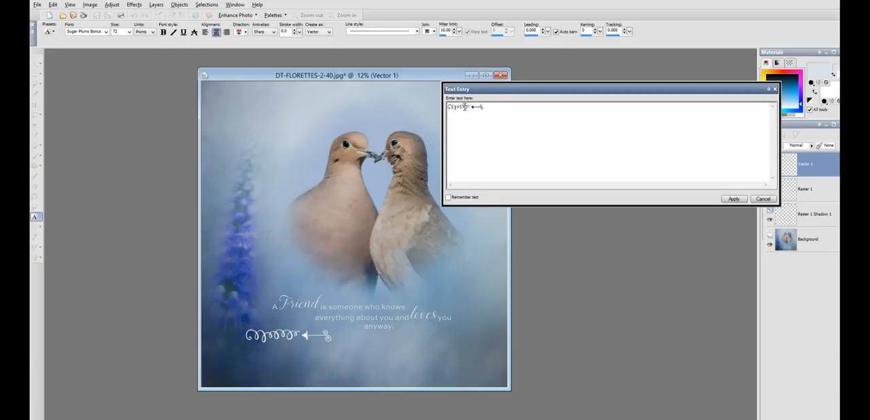
type("g")
left_click_drag(513, 108, 418, 109)
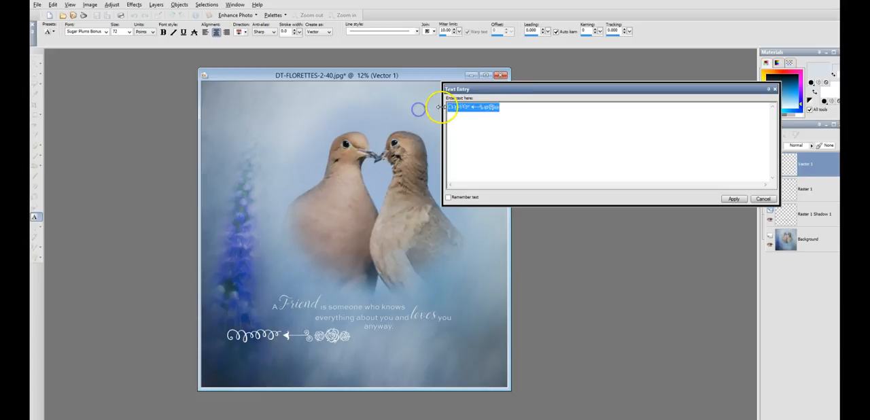
type("hij")
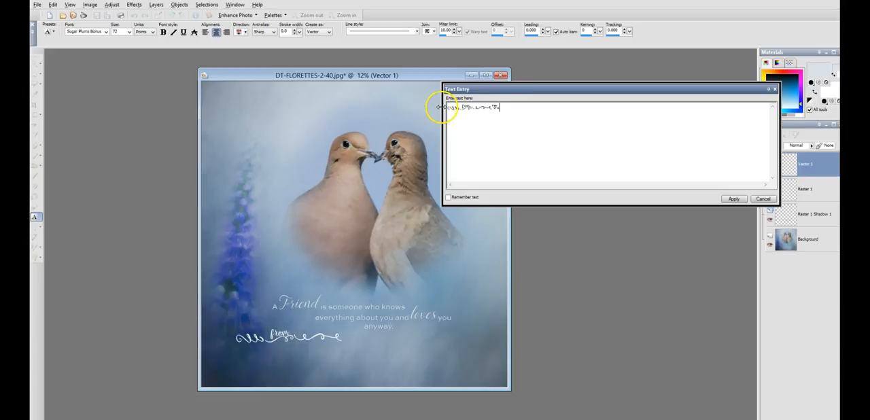
left_click_drag(504, 108, 422, 105)
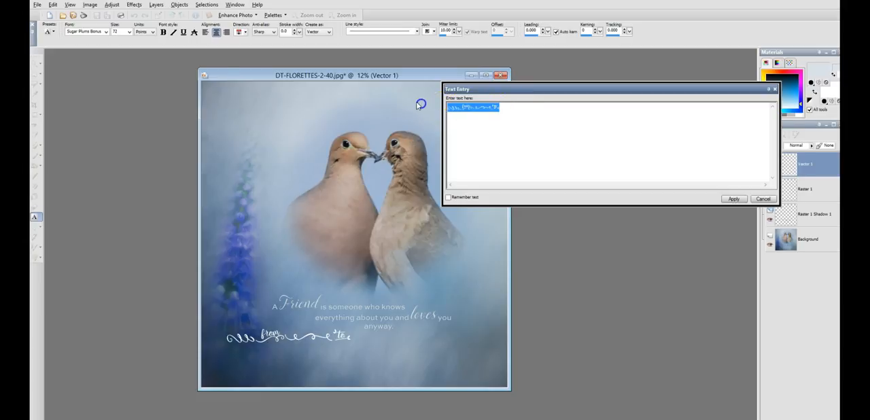
Step: Change the ornament text's font to Smoothie Shoppe Toppings
left_click(106, 31)
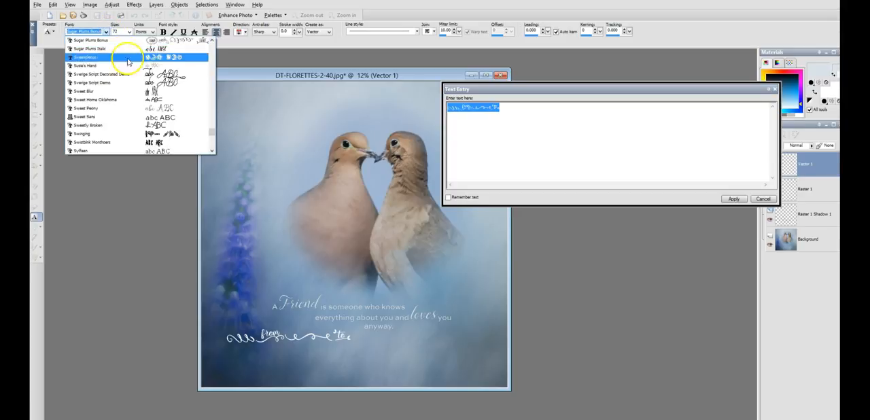
scroll(145, 83, "up", 1)
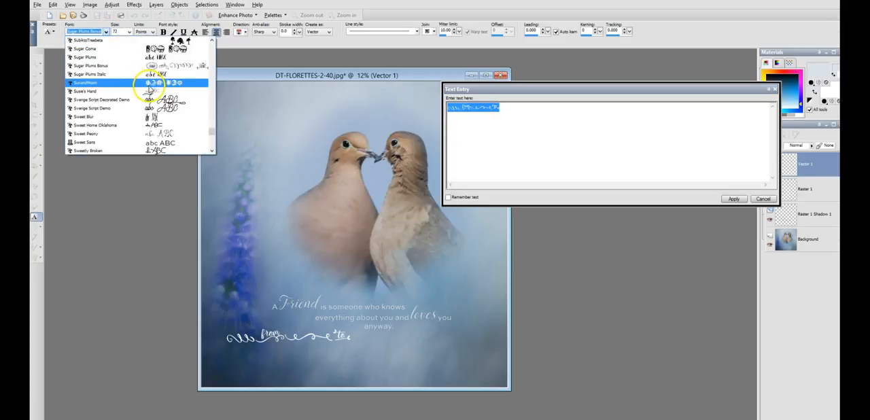
scroll(150, 89, "up", 5)
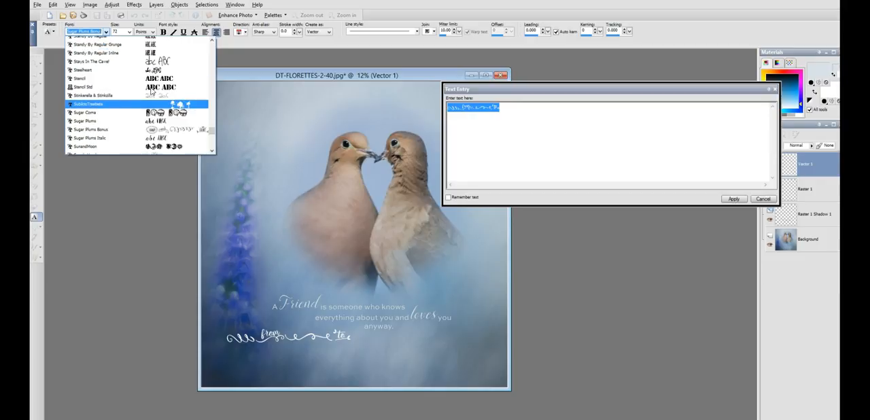
scroll(151, 90, "up", 6)
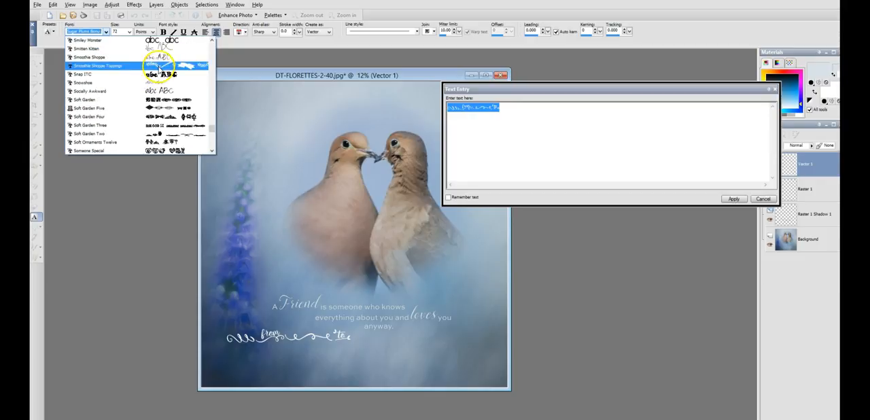
left_click(159, 65)
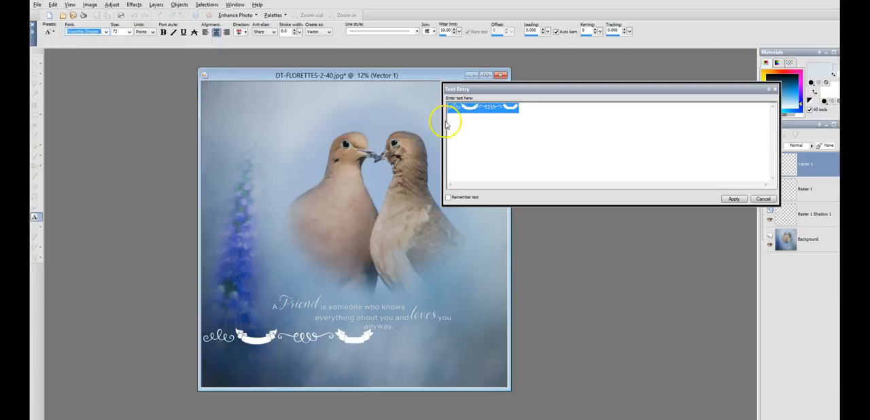
Step: Replace the ornament text with "b" to produce a double-line swirl and apply it to the canvas
type("ab")
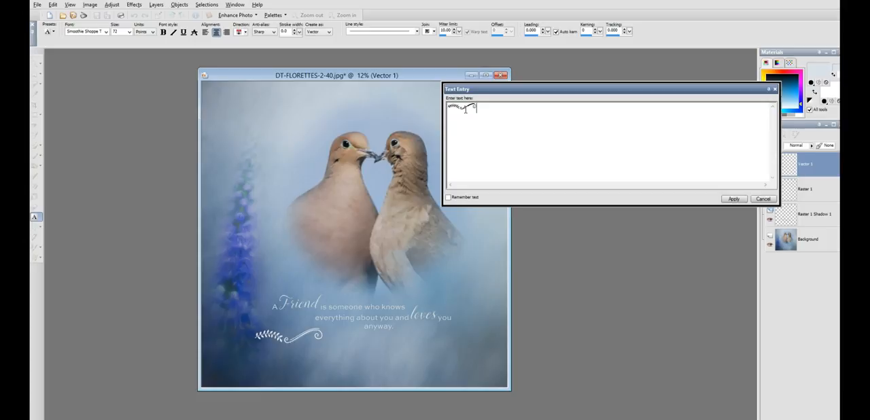
left_click(501, 108)
left_click_drag(500, 108, 406, 108)
type("b")
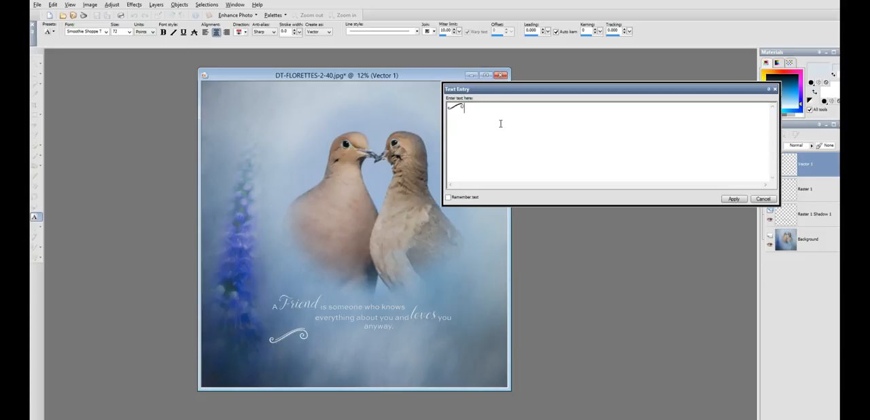
left_click(509, 114)
left_click(734, 199)
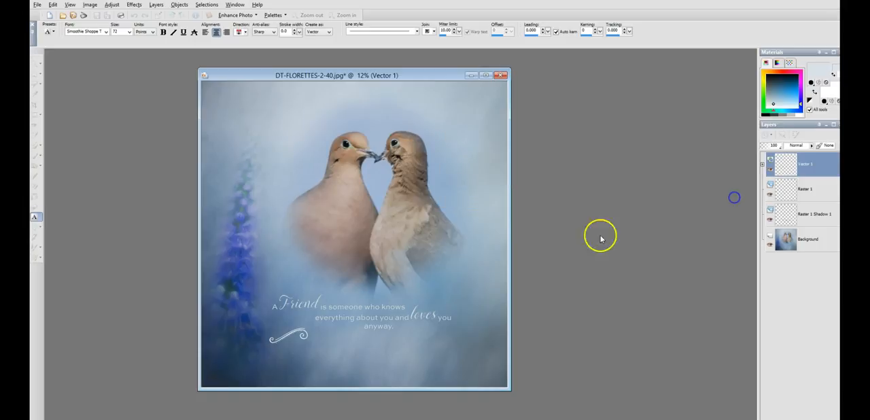
Step: Resize the swirl and place it just above the start of the quote, over "A Friend"
left_click_drag(310, 345, 401, 338)
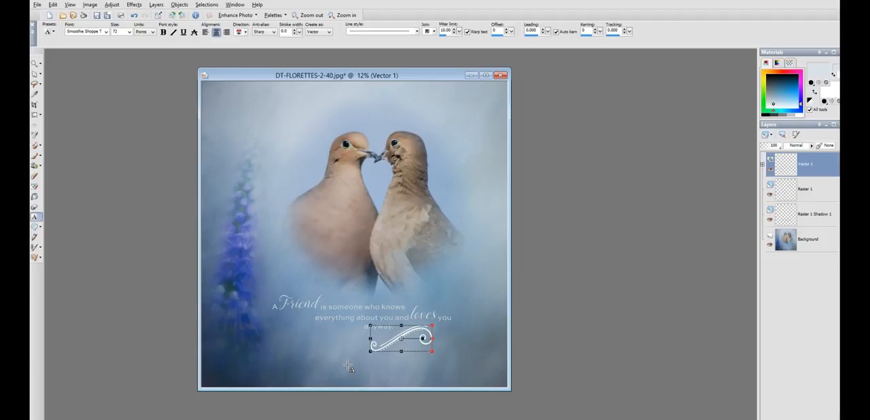
left_click(401, 342)
left_click_drag(400, 340, 283, 290)
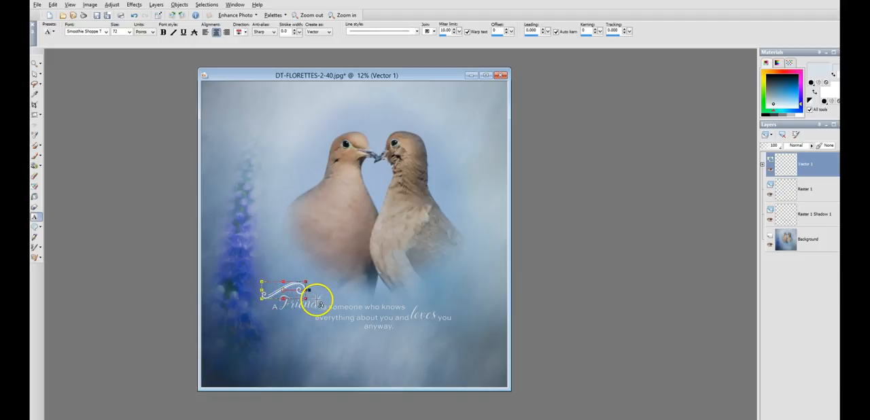
Step: Copy the swirl and paste it as a new vector layer
left_click(53, 6)
left_click(76, 54)
left_click(52, 5)
left_click(89, 83)
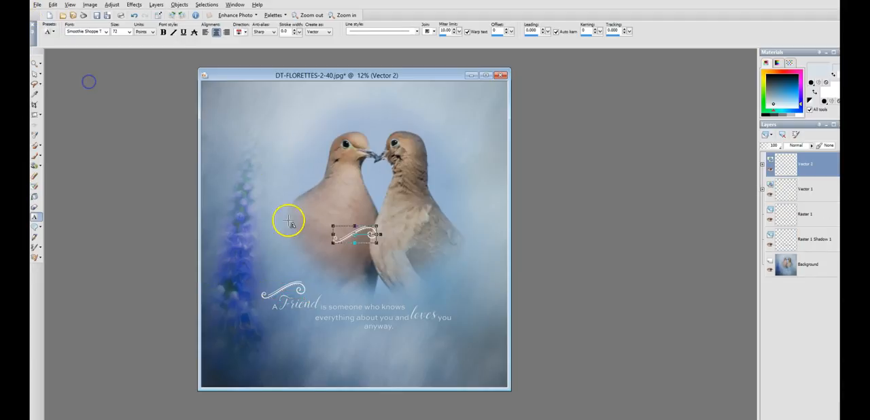
Step: Try mirror and flip combinations on the pasted swirl, ending with it flipped vertically
left_click(95, 5)
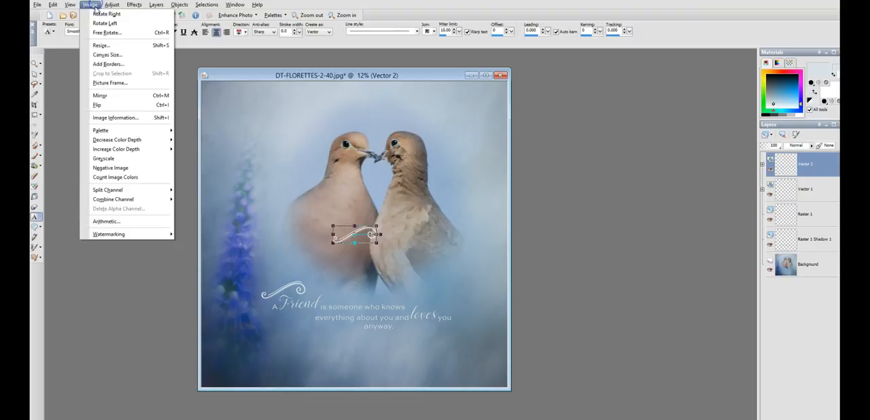
left_click(102, 99)
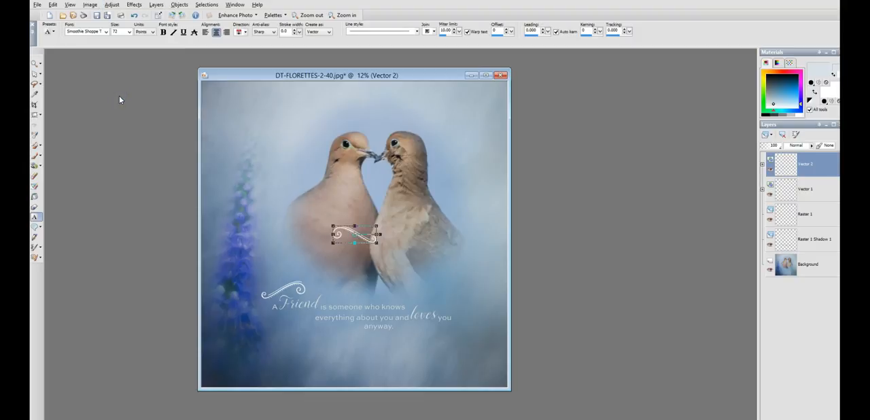
left_click(94, 5)
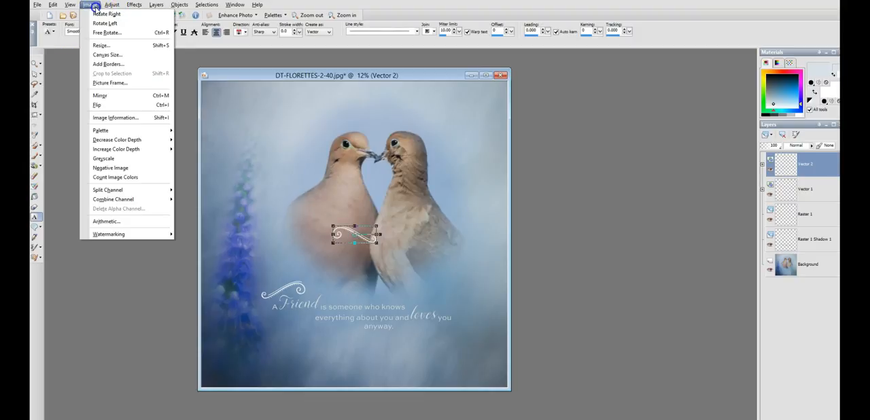
left_click(130, 105)
left_click(355, 236)
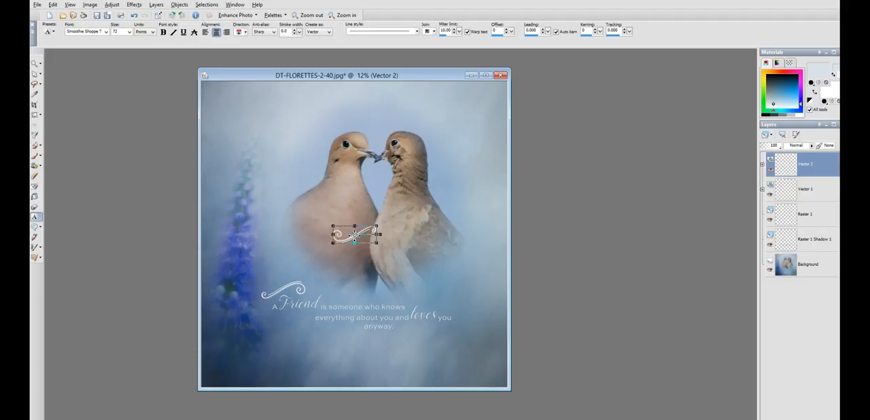
left_click(90, 5)
left_click(119, 96)
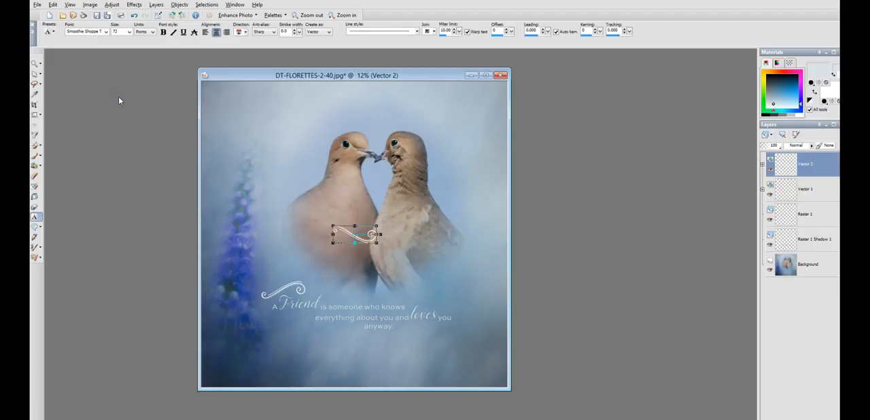
Step: Place the flipped swirl beneath the end of the quote, beside "anyway."
left_click_drag(355, 235, 421, 333)
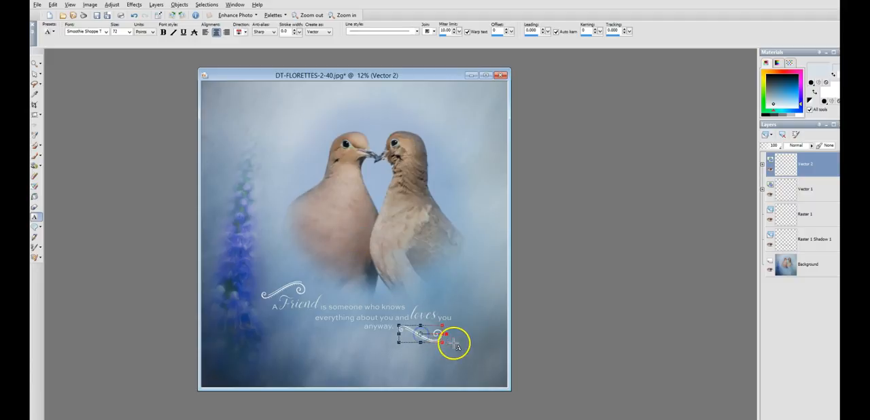
left_click_drag(421, 335, 421, 333)
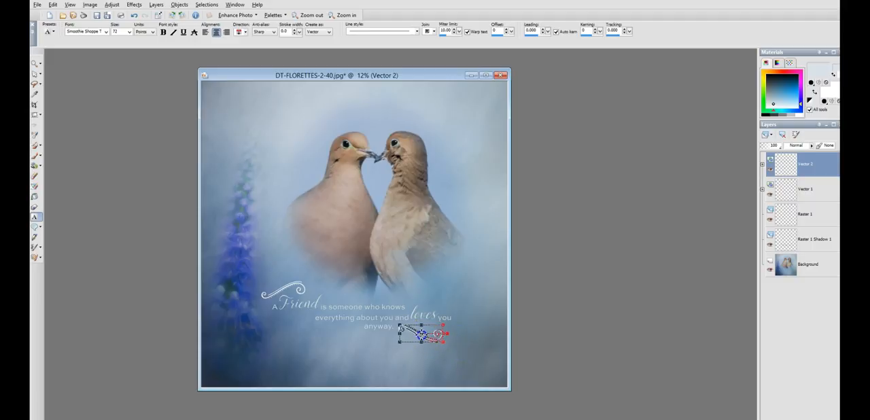
left_click(442, 335)
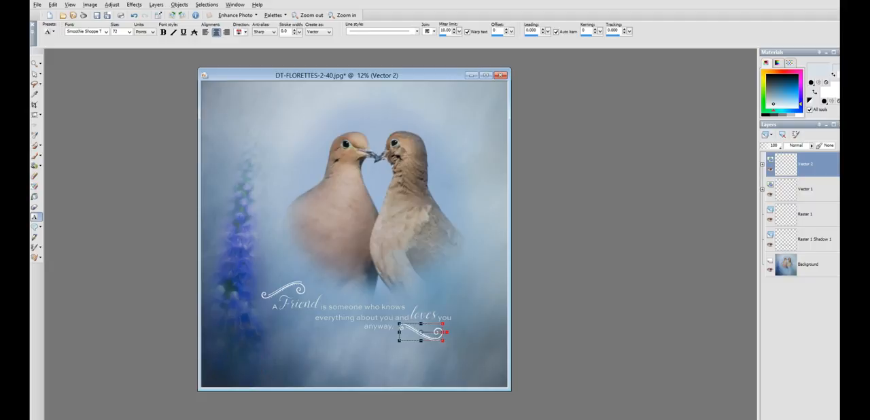
Step: Undo the second swirl's placement, flips and pasting so only the first swirl remains
left_click(35, 63)
right_click(571, 268)
right_click(544, 278)
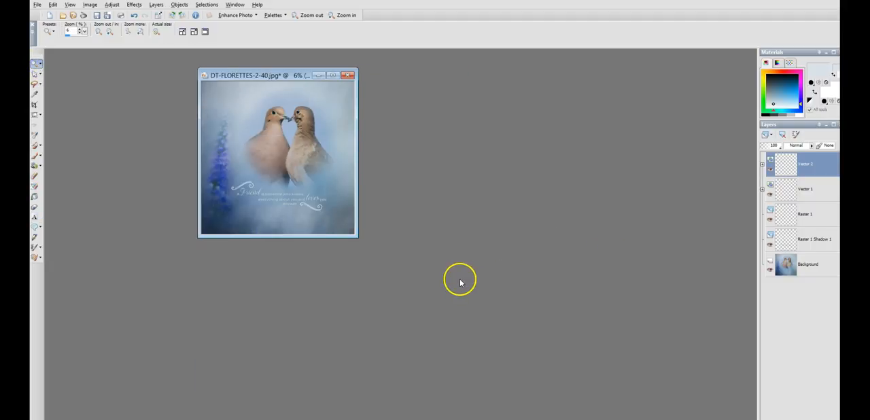
left_click(373, 257)
left_click(369, 253)
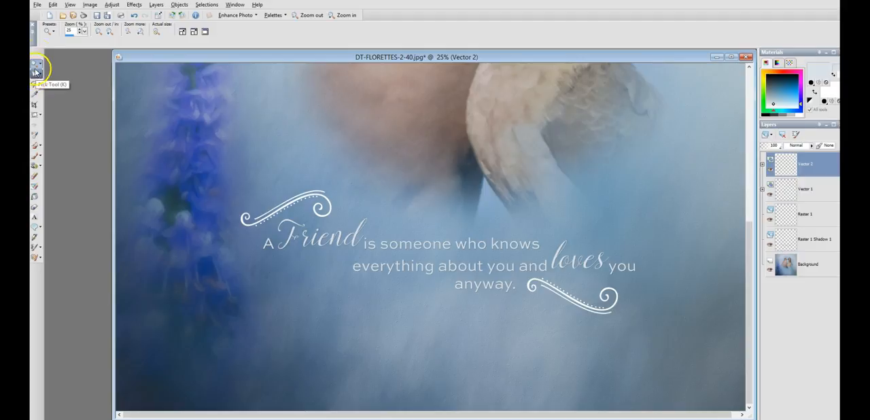
left_click(53, 4)
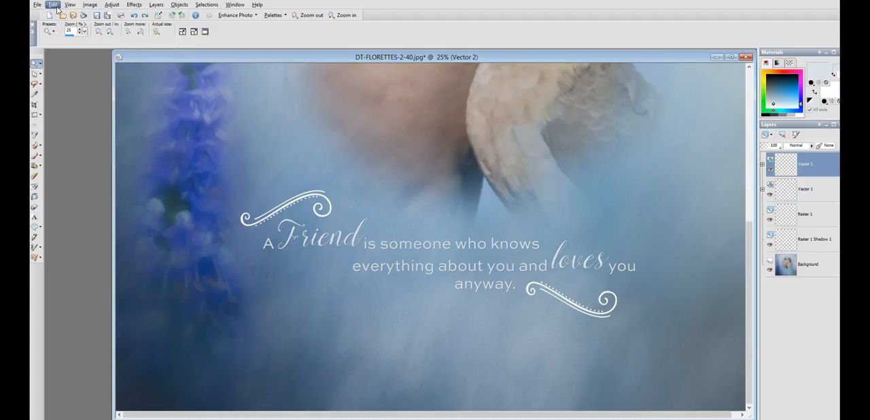
key("ctrl+z")
key("ctrl+z")
key("ctrl+z")
key("ctrl+z")
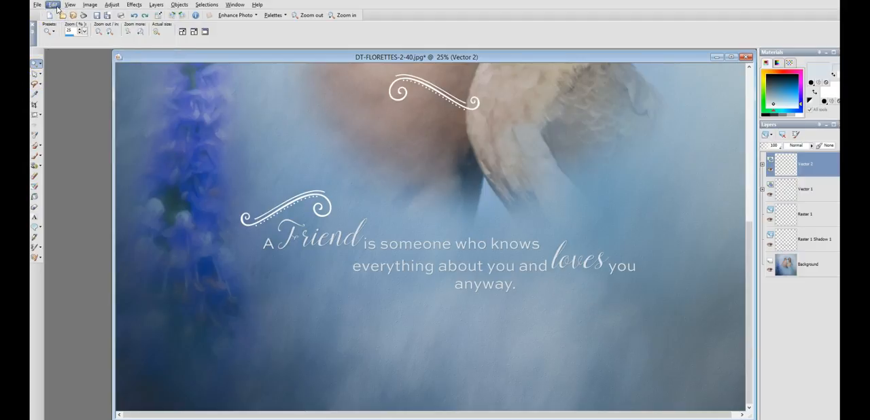
key("ctrl+z")
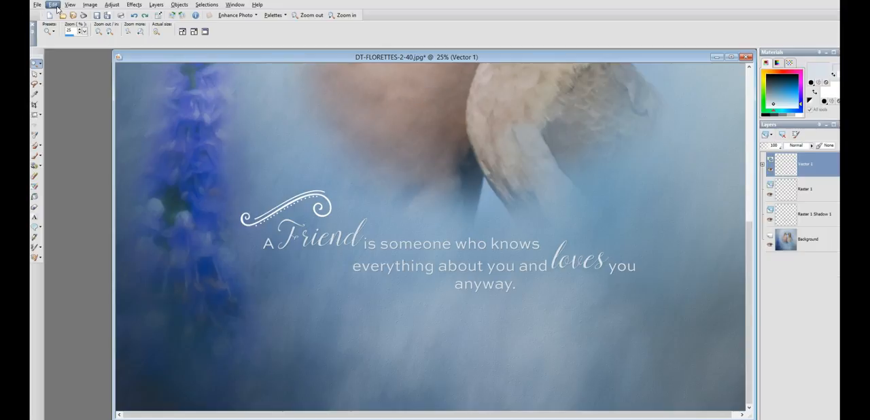
Step: Shrink the swirl above the quote with the Pick tool and reposition it just over "A Friend"
left_click(36, 72)
left_click(290, 200)
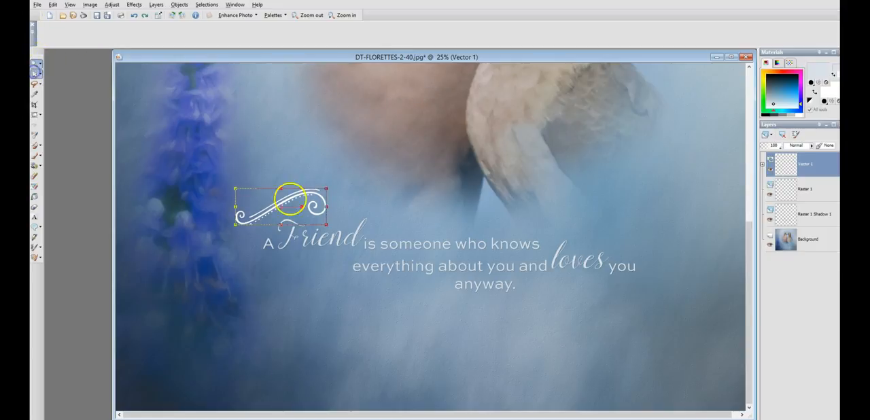
left_click_drag(326, 187, 286, 208)
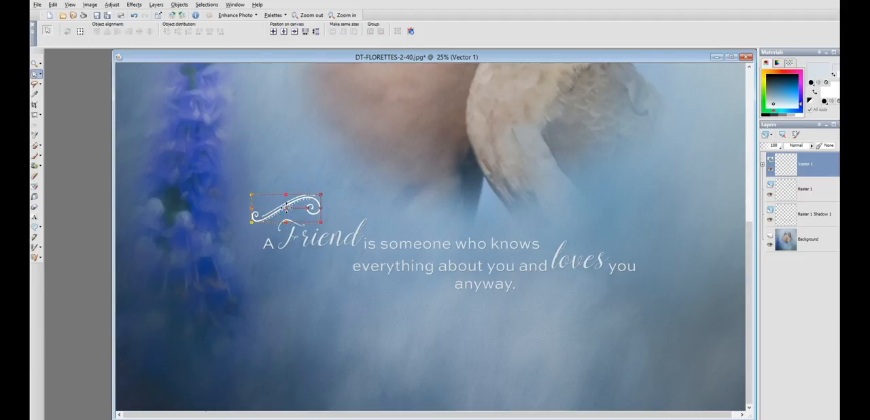
left_click_drag(287, 208, 290, 209)
Step: Copy the reduced swirl and paste it as a new vector layer
left_click(53, 4)
left_click(74, 55)
left_click(53, 5)
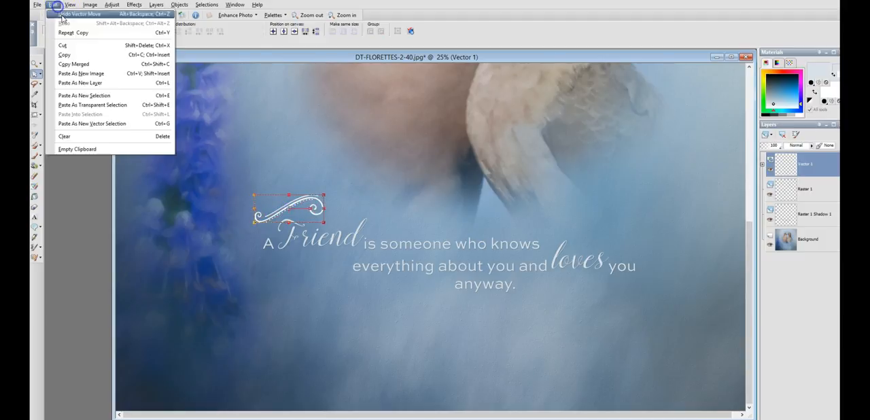
left_click(81, 91)
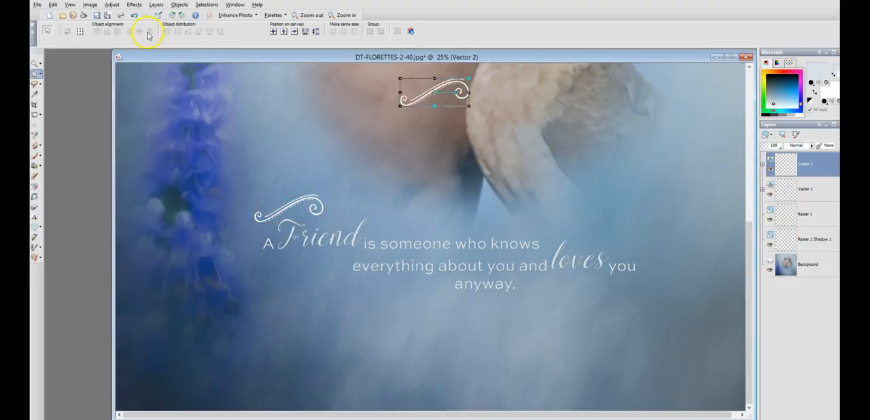
Step: Mirror the pasted swirl horizontally and position it just after "anyway." at the end of the quote
left_click(90, 4)
left_click(127, 94)
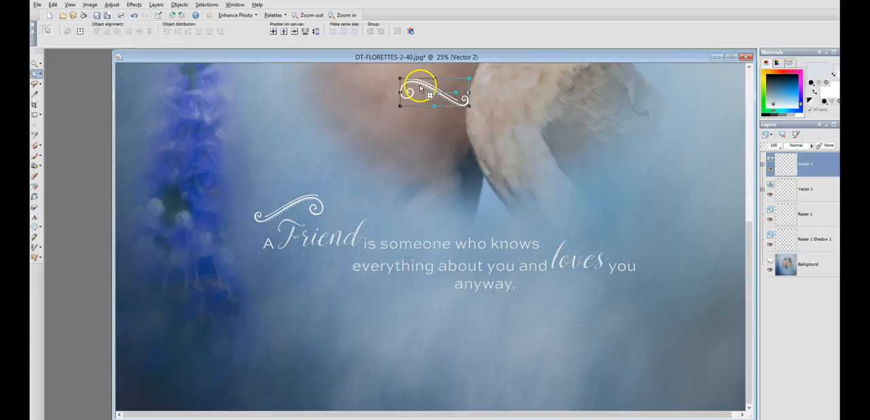
left_click_drag(427, 91, 557, 291)
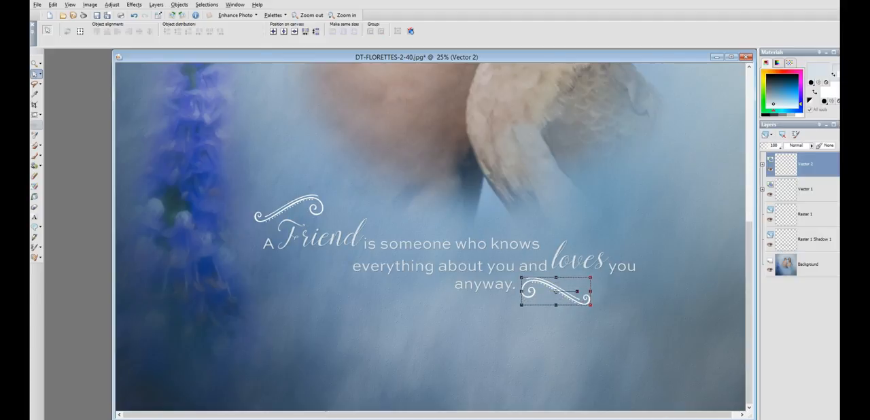
Step: Move the first swirl from above the quote to just beneath the word "Friend" with the Pick tool
left_click(35, 63)
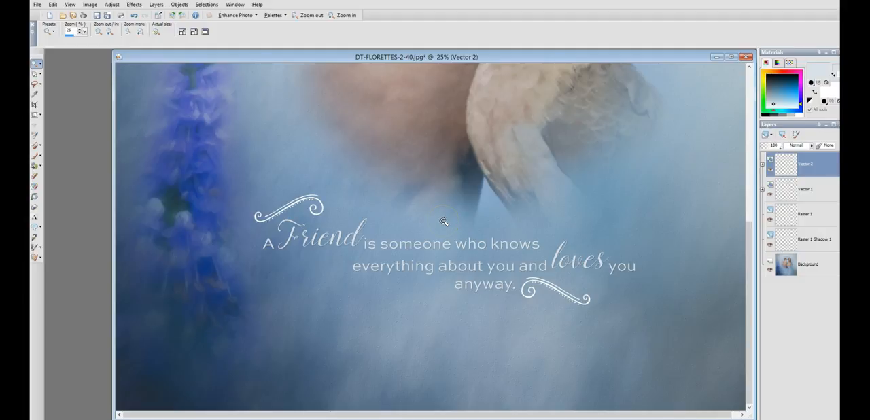
scroll(443, 222, "down", 4)
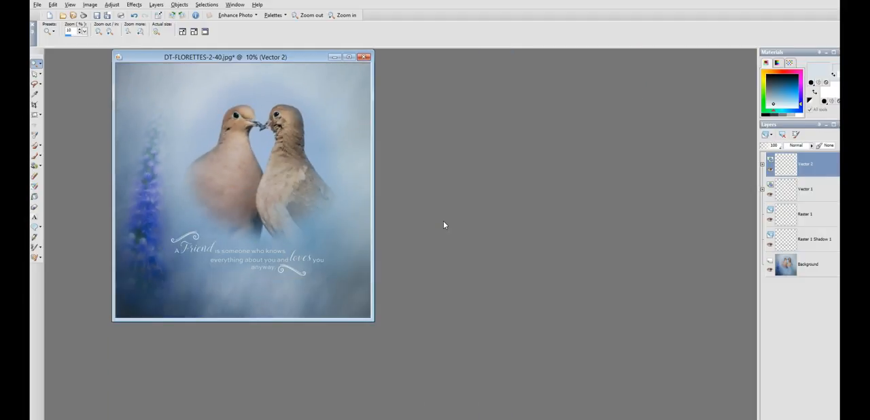
scroll(324, 248, "up", 4)
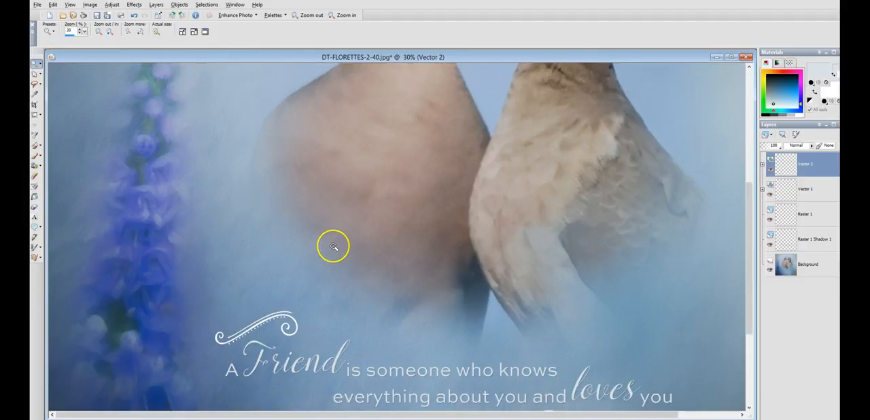
scroll(289, 330, "up", 3)
scroll(458, 264, "down", 3)
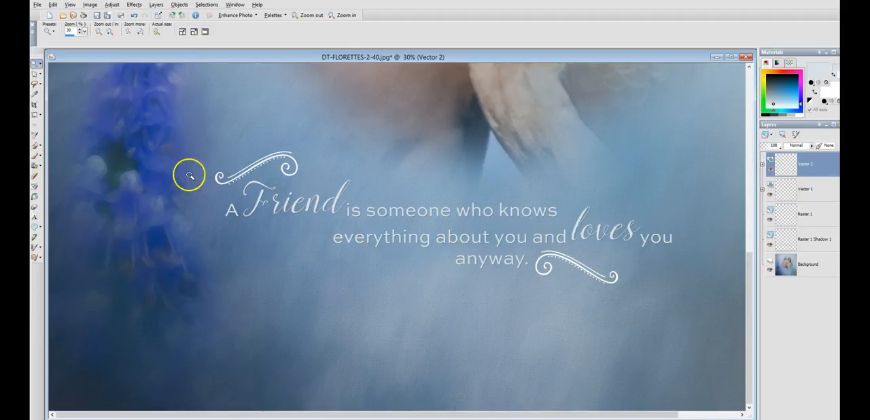
left_click(37, 73)
left_click(37, 73)
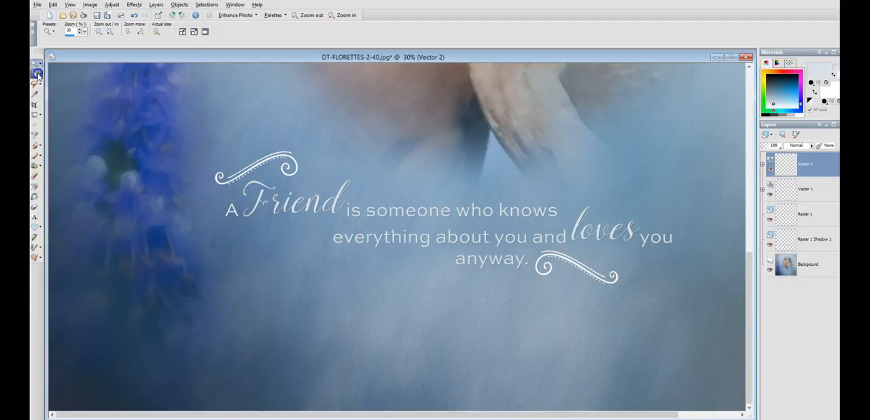
left_click(36, 73)
left_click(266, 160)
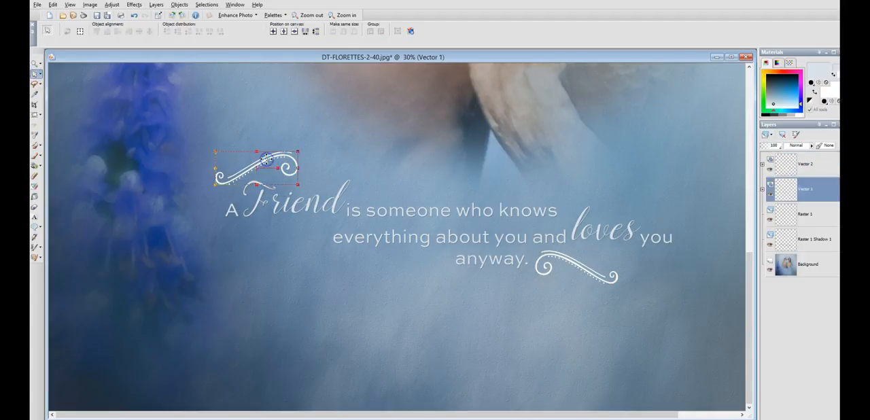
left_click_drag(257, 167, 373, 233)
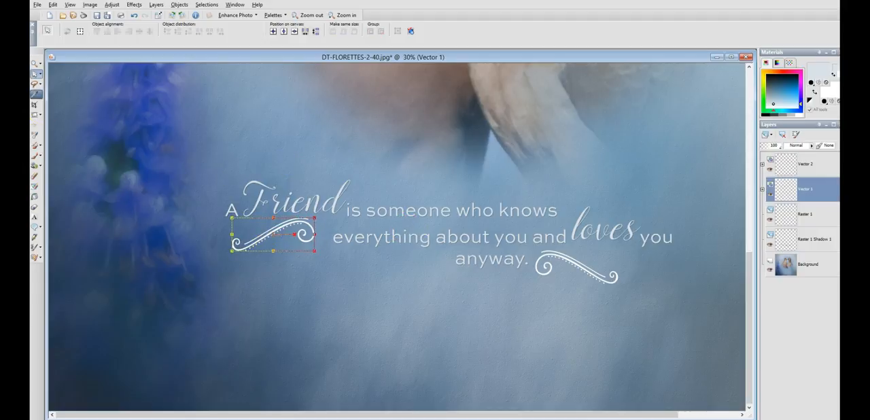
Step: Hide both swirl layers, Vector 1 and Vector 2
left_click(34, 66)
scroll(370, 180, "down", 3)
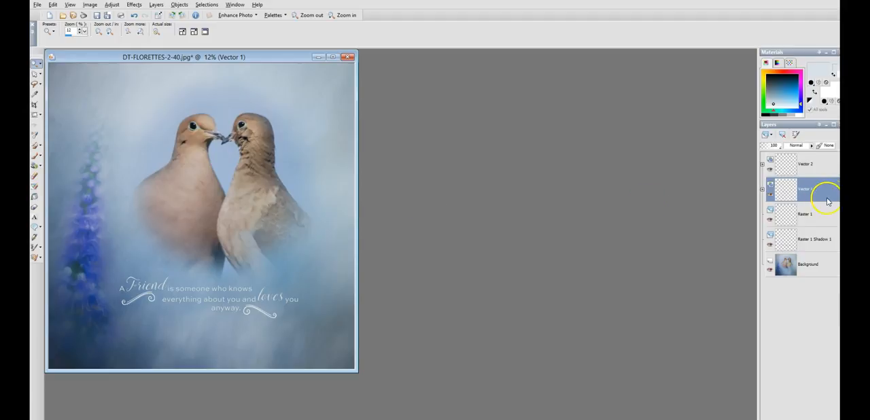
left_click(771, 195)
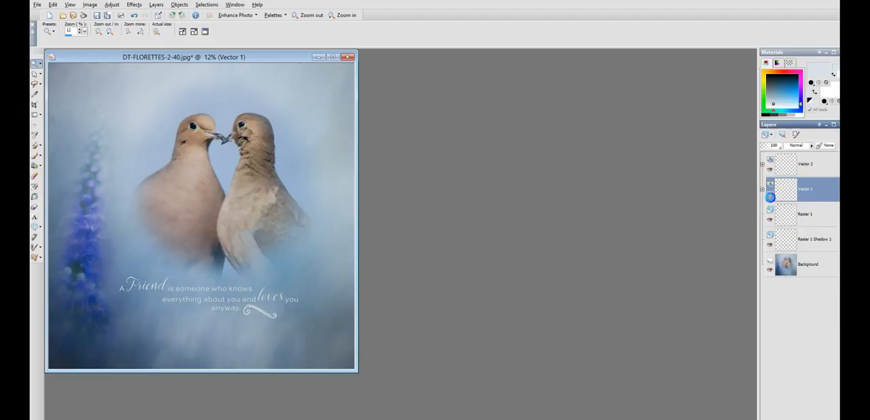
left_click(771, 170)
Step: Try to add a new ornament "a" as text on the Vector 2 layer and place it beneath the quote, then undo it
left_click(34, 216)
left_click(217, 310)
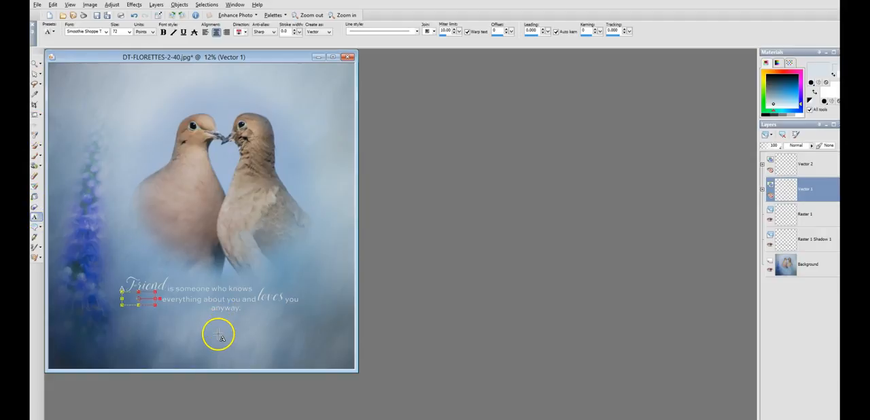
left_click(802, 168)
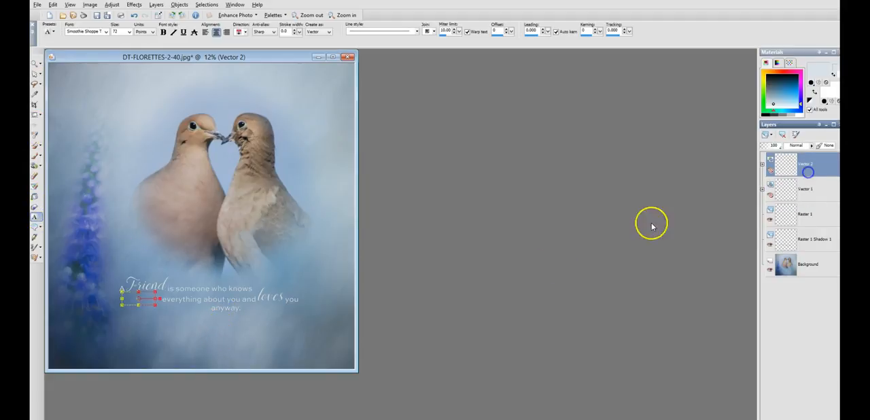
left_click(259, 141)
type("a")
left_click_drag(481, 106, 428, 106)
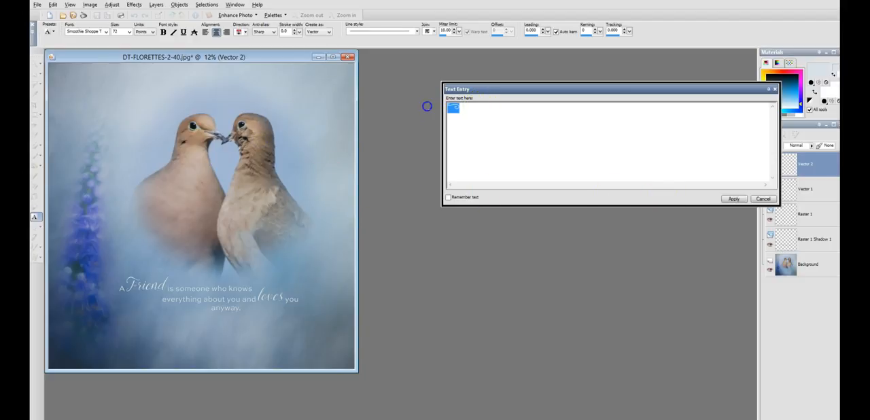
left_click(726, 197)
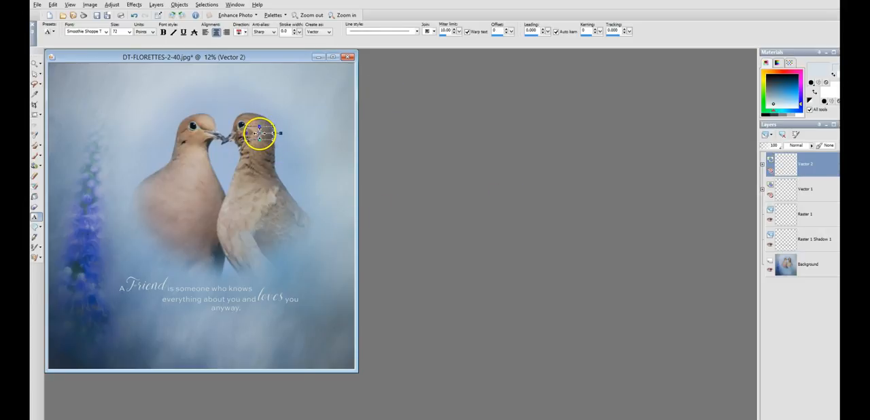
left_click_drag(260, 132, 217, 327)
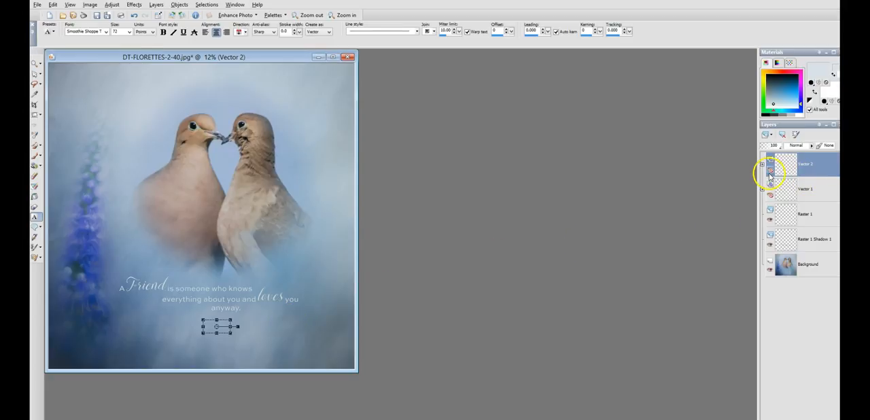
key("ctrl+z")
key("ctrl+z")
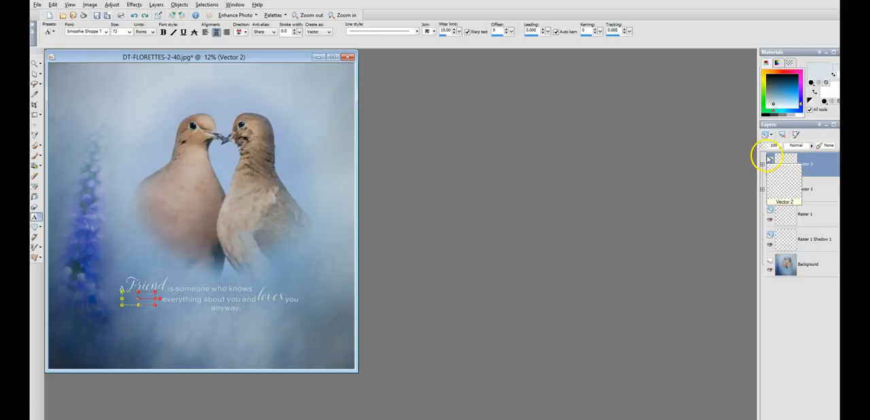
Step: Add a new raster layer above Vector 2 and start an ornament text with the character "a" beneath the quote
right_click(824, 177)
left_click(802, 179)
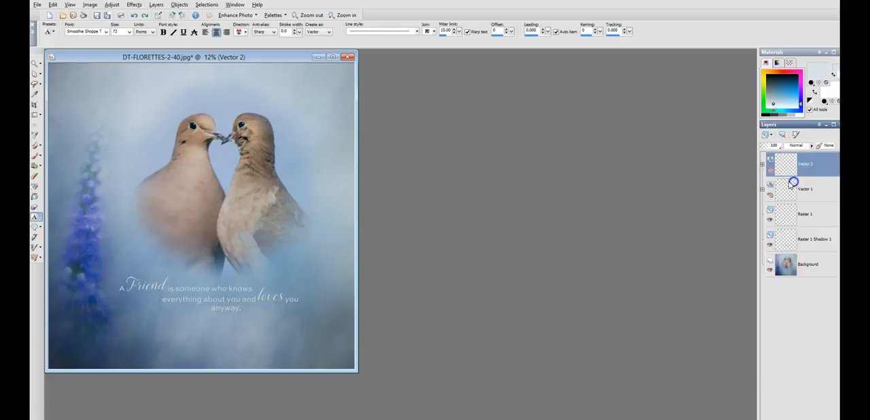
left_click(405, 276)
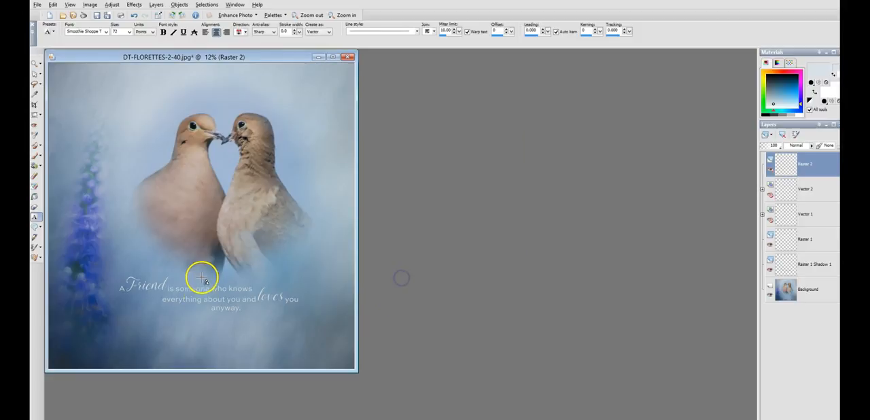
left_click(201, 332)
type("a")
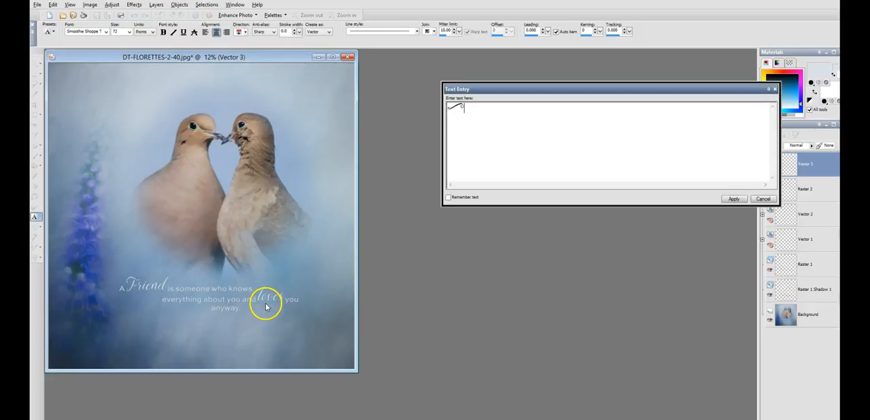
Step: Replace the swirl text with the ornament characters "b" through "i" to preview their shapes beneath the quote
left_click_drag(517, 138, 411, 97)
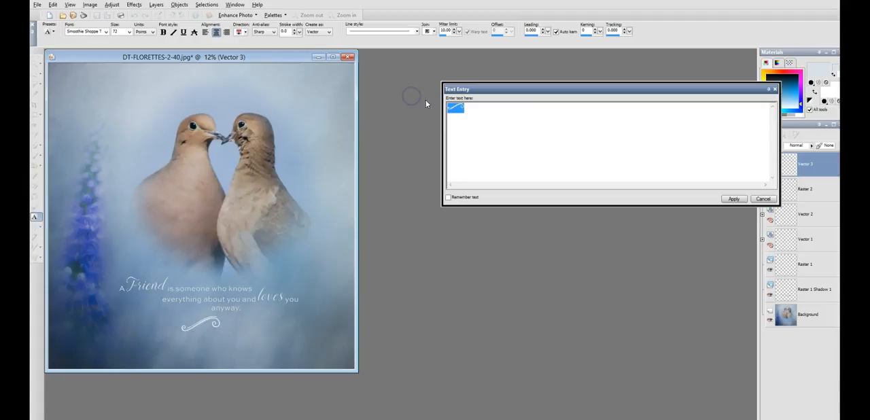
type("b")
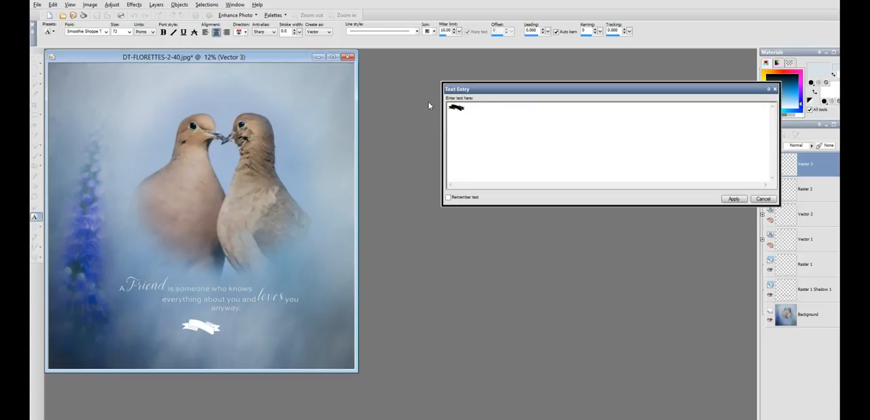
type("cde")
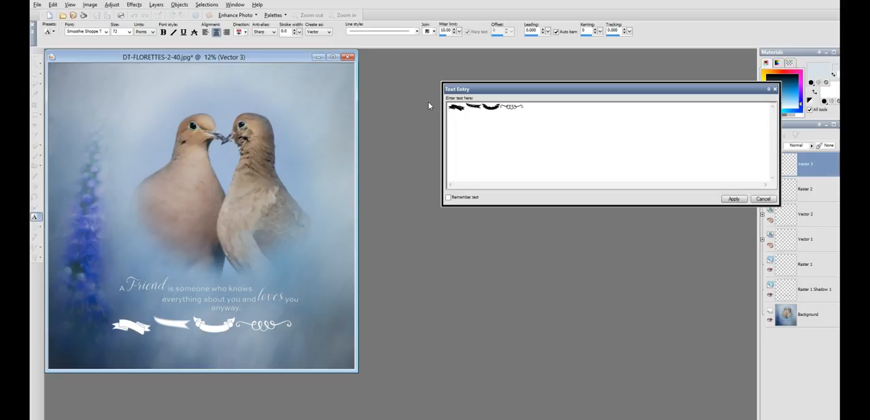
type("fg")
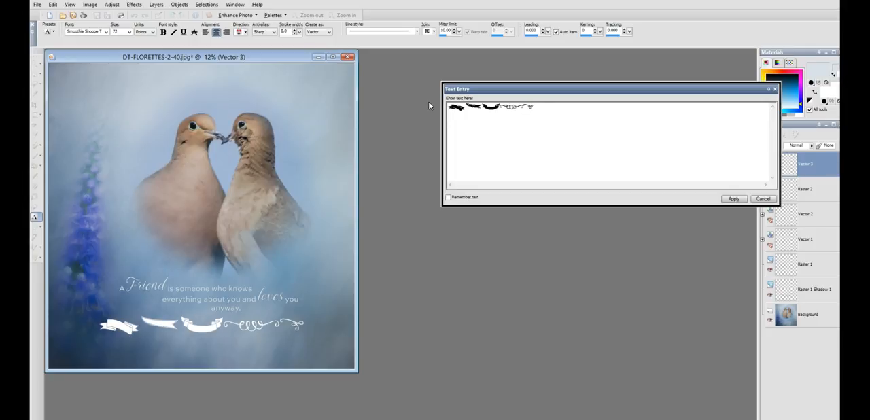
type("h")
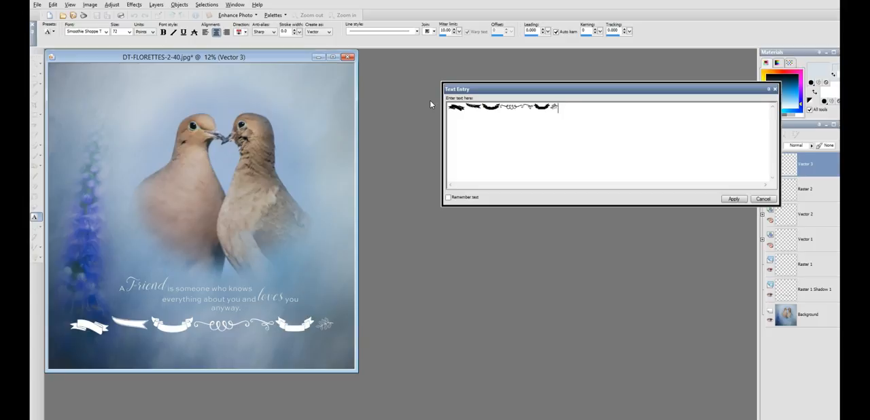
type("i")
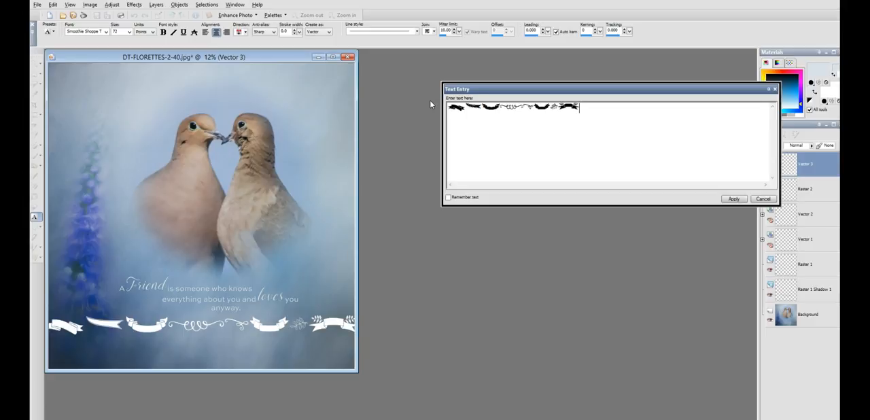
Step: Replace the sample characters with a second run of ornament letters, ending with "p", to preview more shapes
left_click_drag(602, 106, 409, 100)
type("ijk")
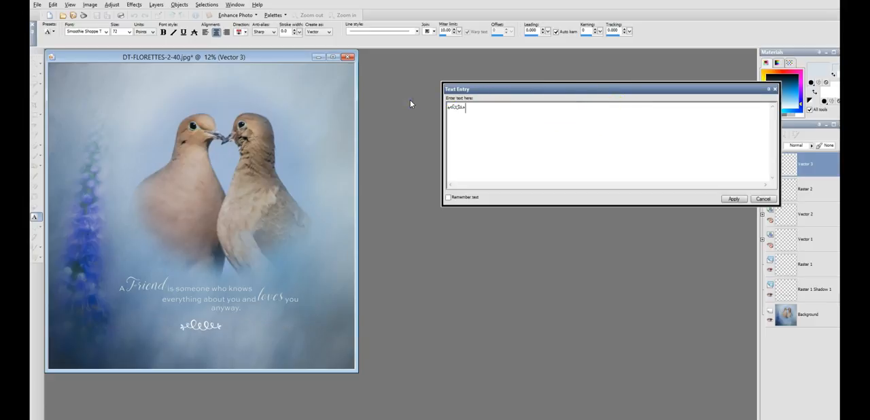
type("lm")
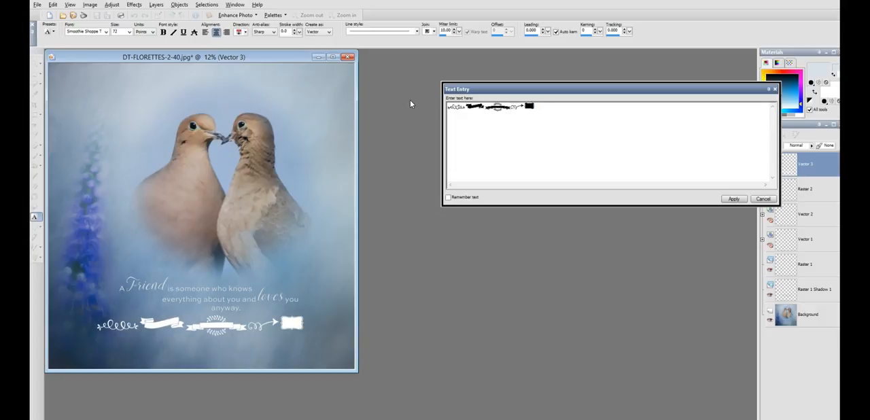
type("n")
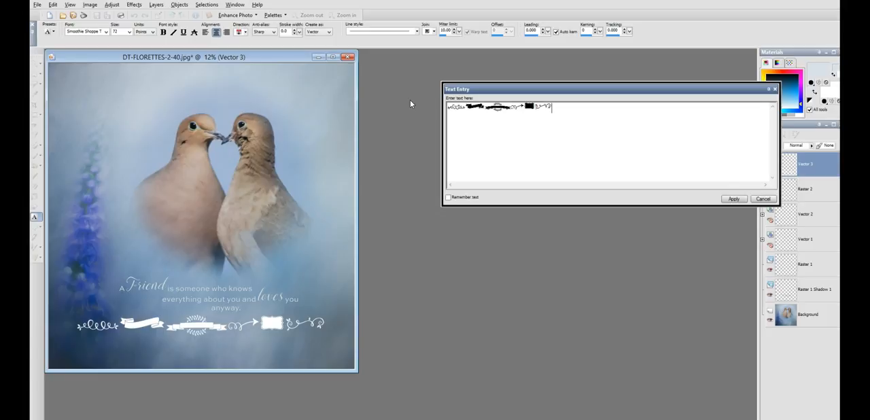
type("op")
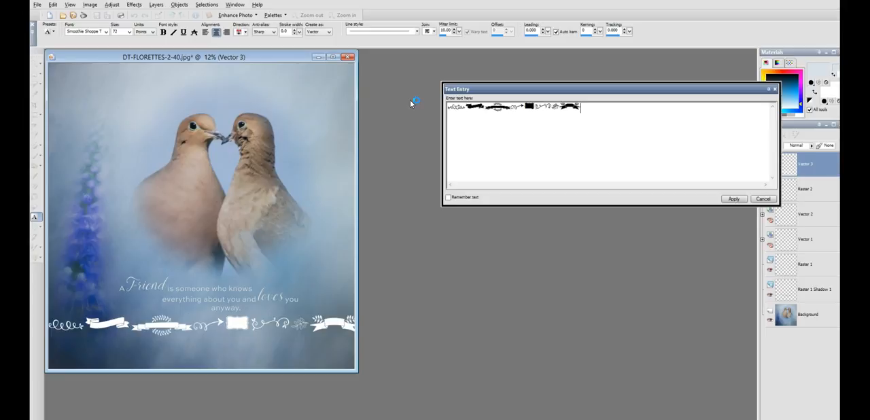
Step: Replace the sample characters with the single leafy sprig ornament "s" and apply the text beneath the quote
left_click_drag(633, 115, 385, 107)
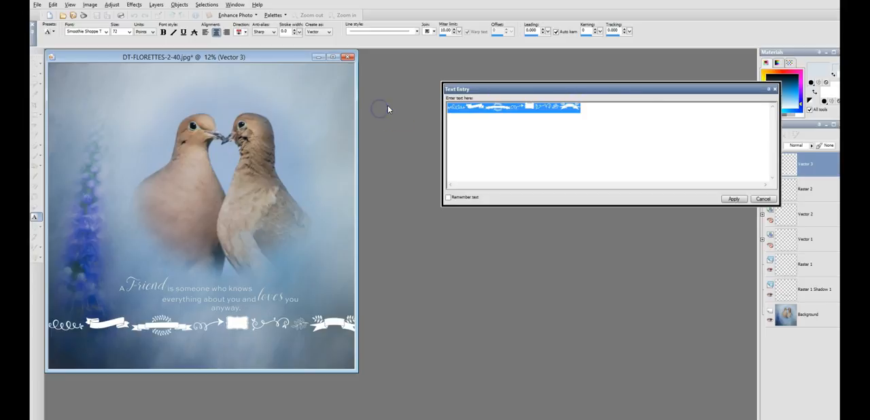
type("a")
left_click_drag(464, 108, 412, 98)
type("s")
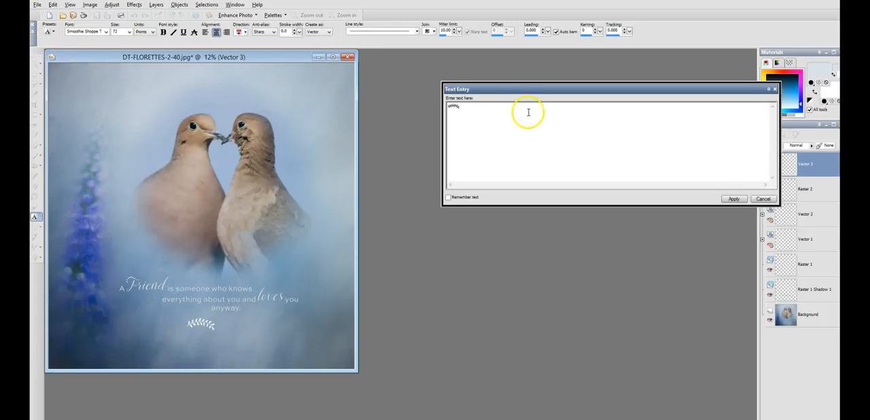
left_click(730, 198)
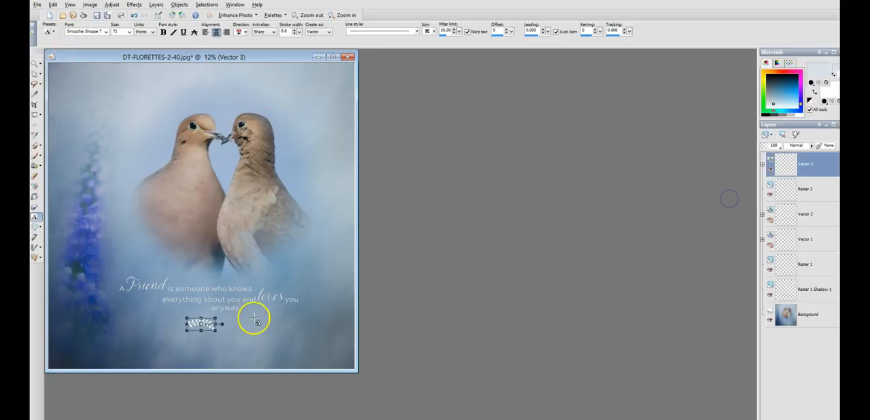
Step: Flip the leafy sprig ornament vertically
scroll(288, 338, "up", 1)
left_click(90, 5)
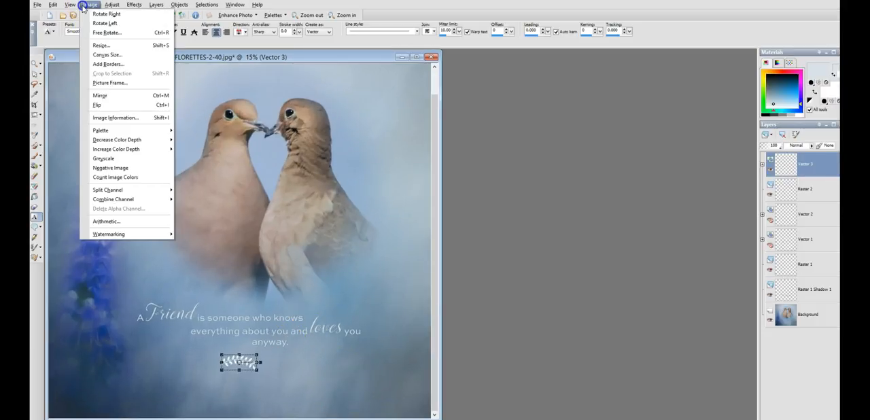
left_click(121, 106)
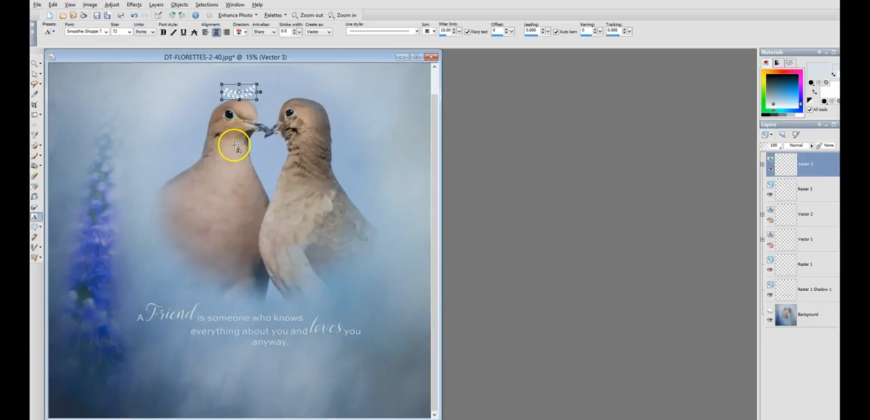
Step: Move the leafy sprig ornament from above the doves to the end of the quote, just after "anyway."
left_click_drag(239, 92, 308, 345)
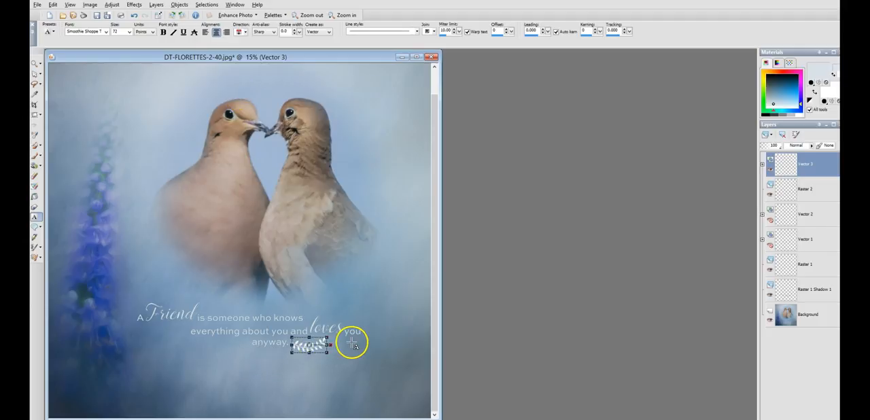
left_click(35, 62)
left_click(353, 265)
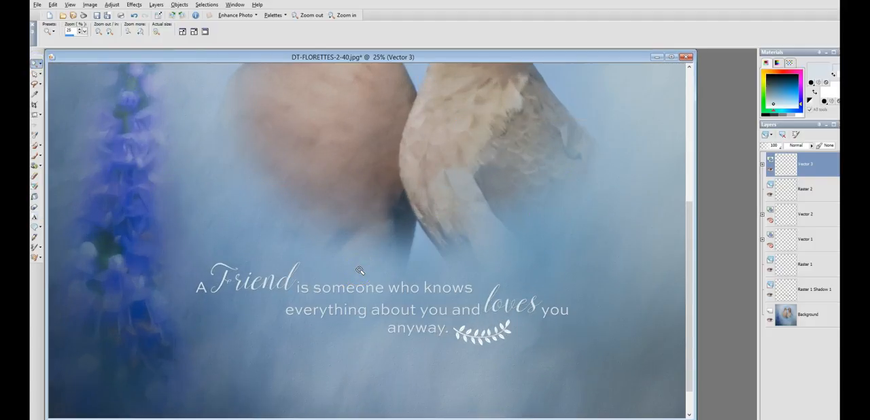
right_click(360, 271)
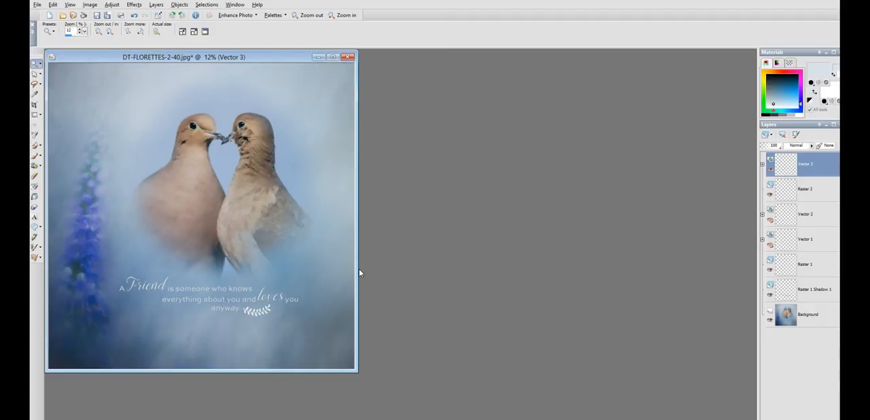
Step: Convert the sprig's vector layer to raster and recolour the sprig pale blue-grey with the Color Changer to match the quote text
left_click(272, 303)
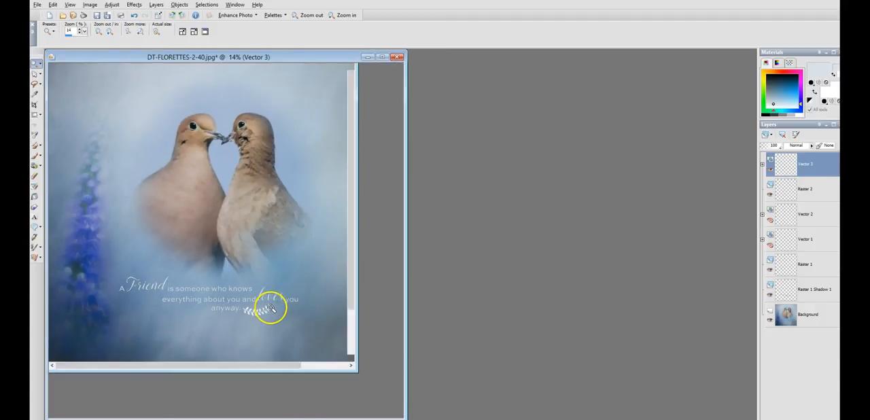
left_click(385, 302)
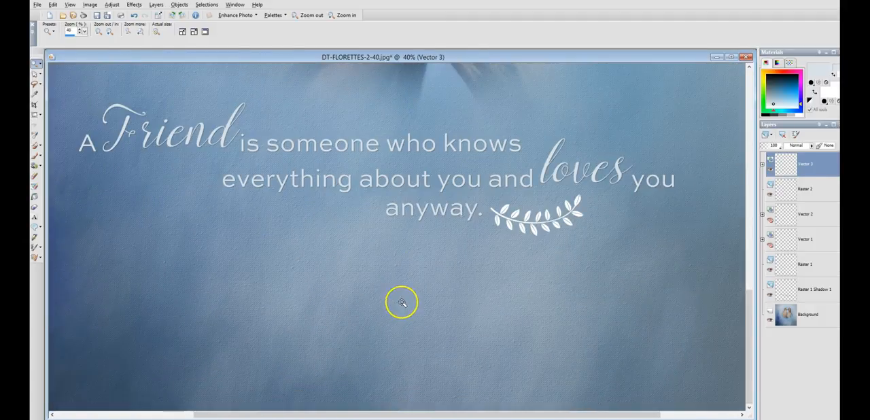
left_click(516, 217)
left_click(515, 213)
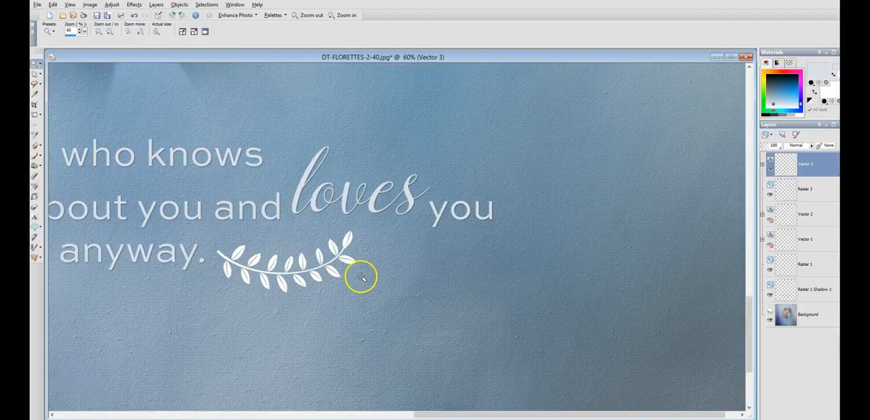
left_click(35, 166)
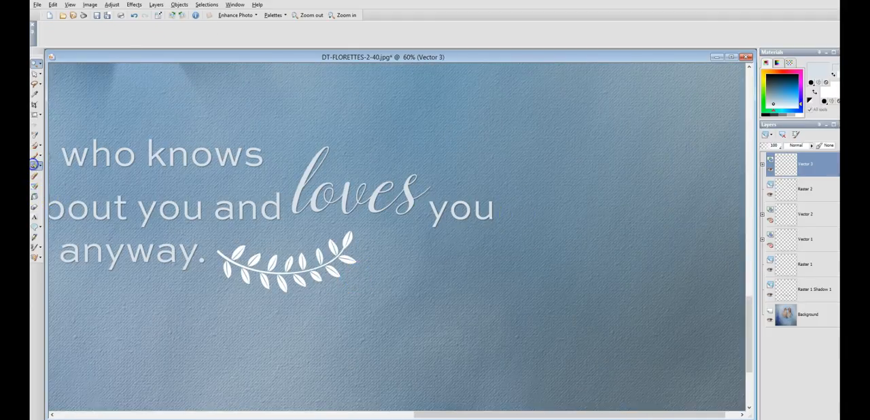
left_click(292, 279)
left_click(401, 216)
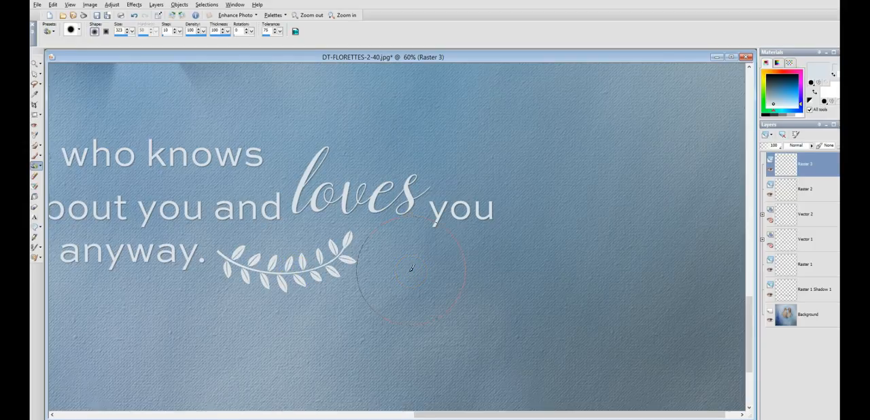
Step: Add a drop shadow to the sprig on a new layer with horizontal offset 2, opacity 50 and blur 5.00
left_click(134, 4)
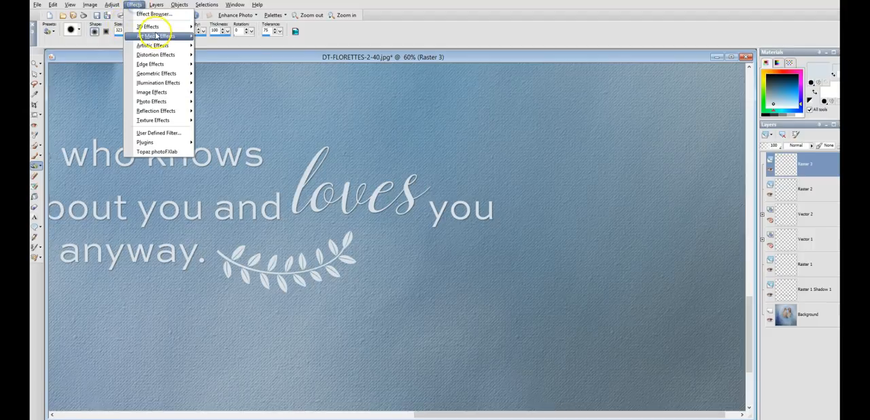
left_click(214, 55)
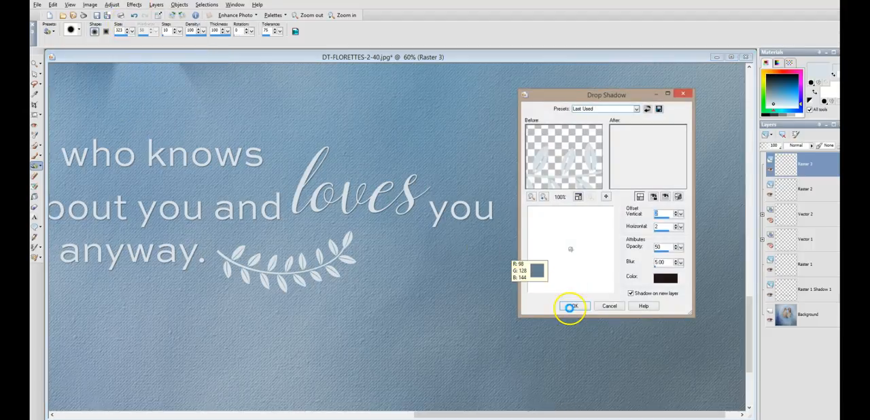
left_click(569, 305)
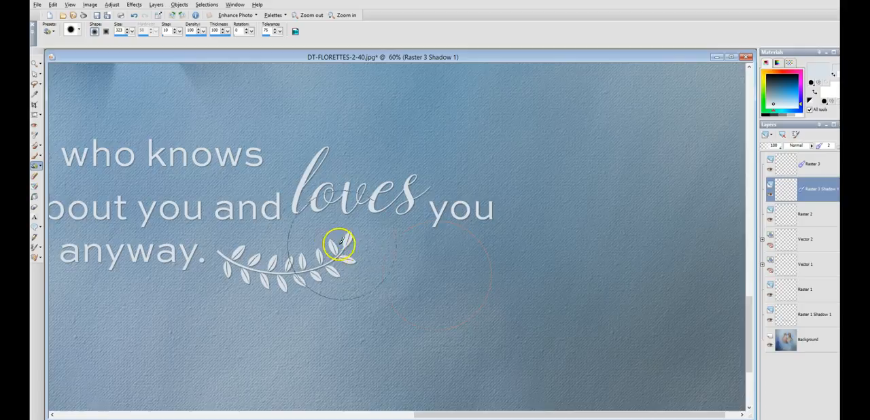
scroll(331, 241, "down", 5)
scroll(233, 228, "down", 2)
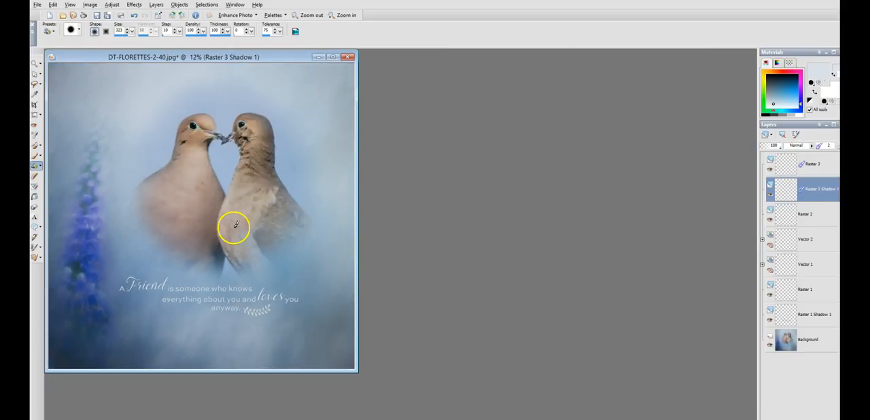
left_click_drag(234, 54, 371, 64)
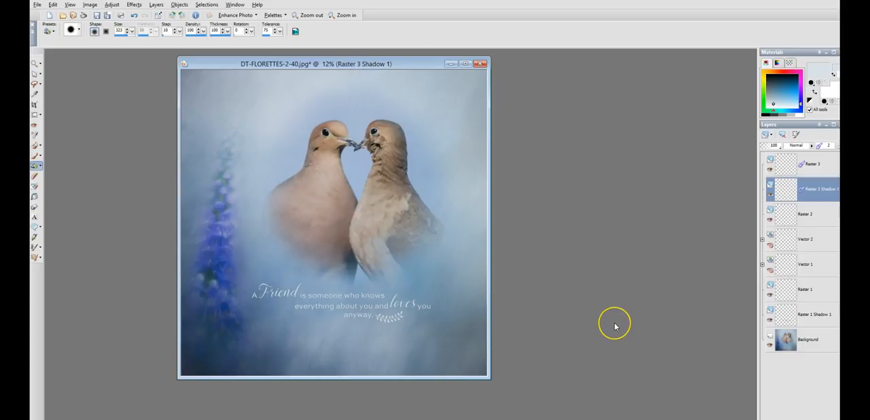
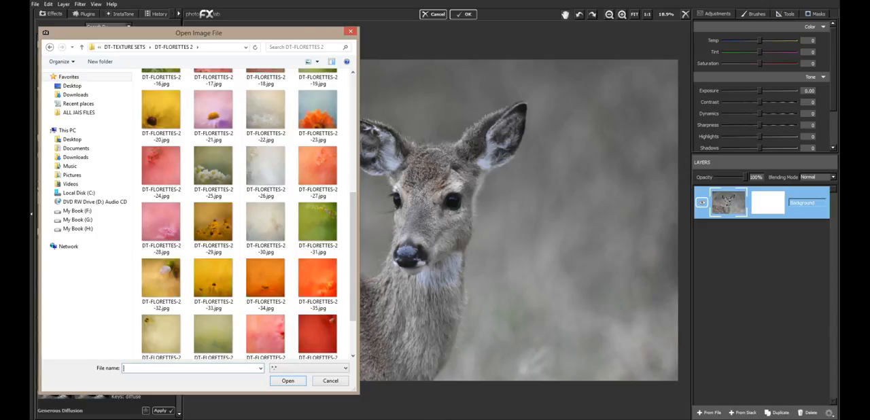
Step: Browse the DT-FLORETTES 2 texture folder and add DT-FLORETTES-2-25.jpg as a new layer
left_click_drag(293, 33, 257, 14)
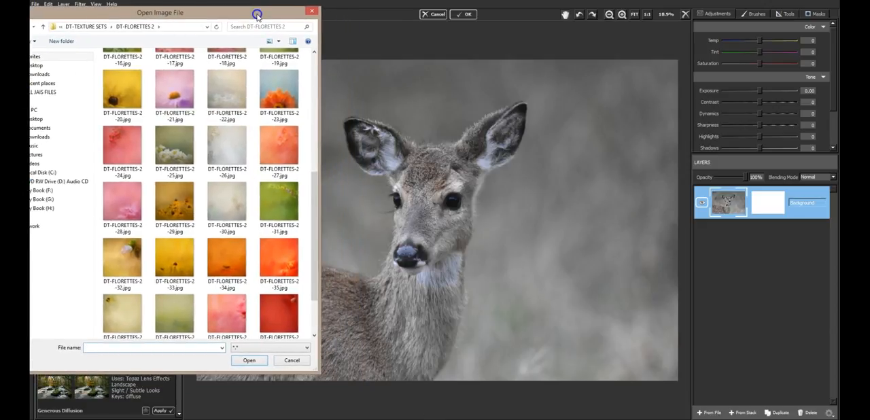
left_click_drag(257, 14, 286, 19)
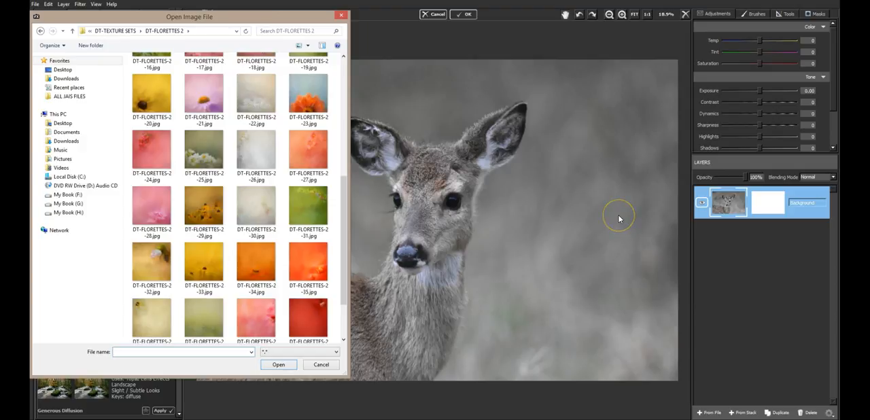
left_click_drag(343, 209, 346, 222)
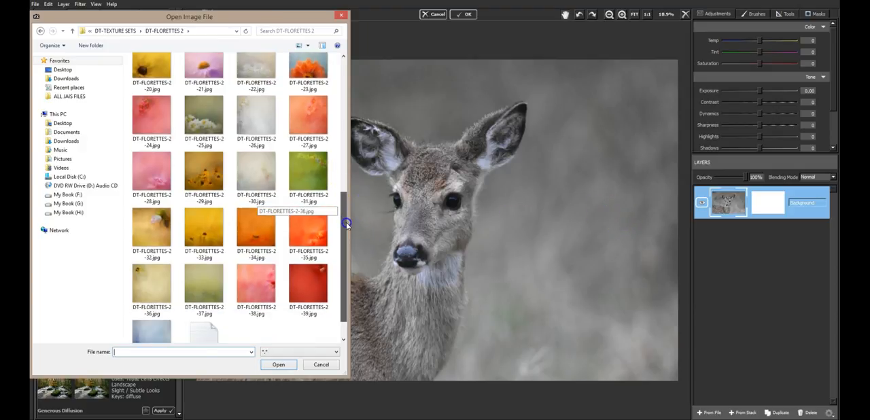
left_click_drag(346, 221, 346, 122)
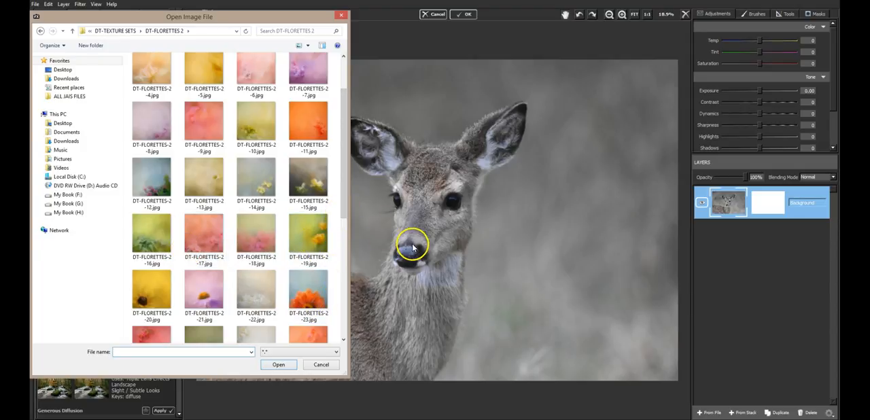
left_click_drag(344, 194, 345, 234)
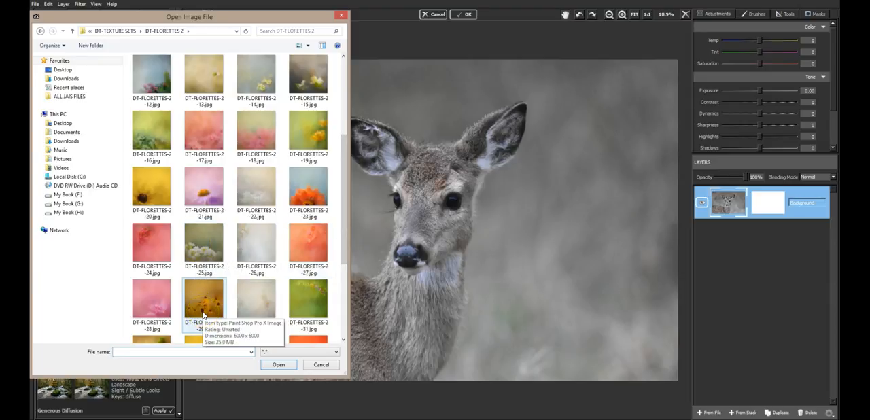
left_click(212, 313)
left_click(211, 307)
left_click_drag(344, 245, 342, 310)
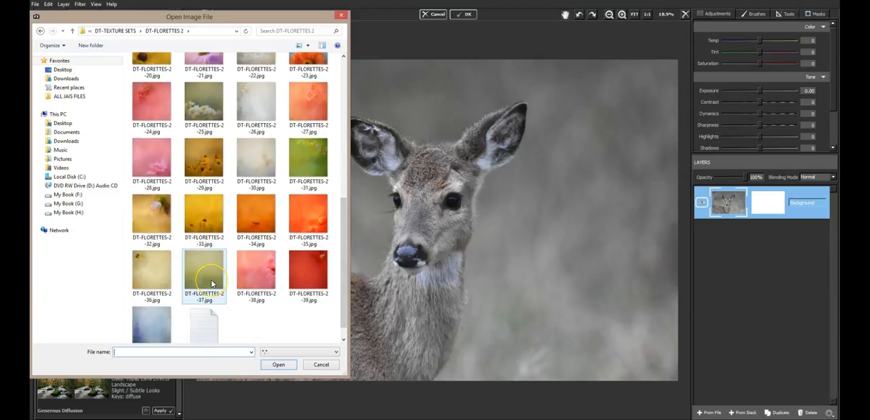
double_click(210, 111)
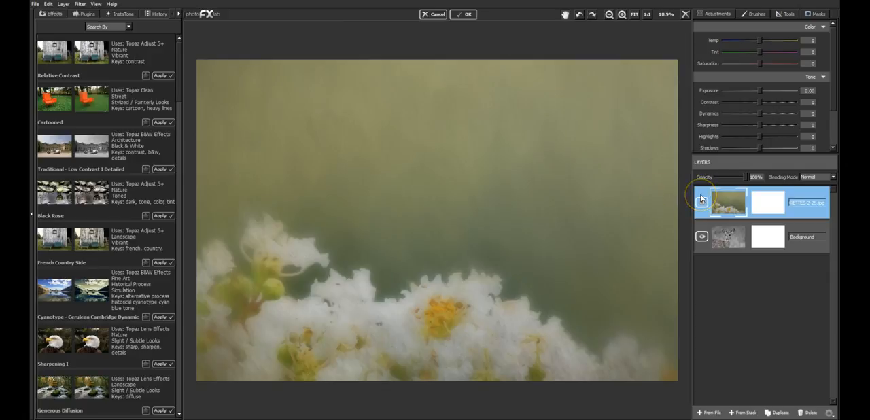
Step: Place the deer layer above the flower texture and lower its opacity to 34%
left_click_drag(744, 235, 727, 179)
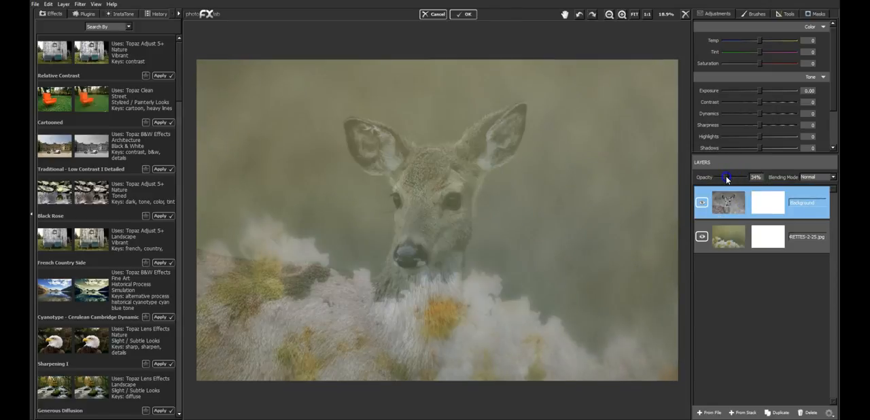
Step: Scale the flower texture layer to 102% and flip it horizontally
left_click(761, 234)
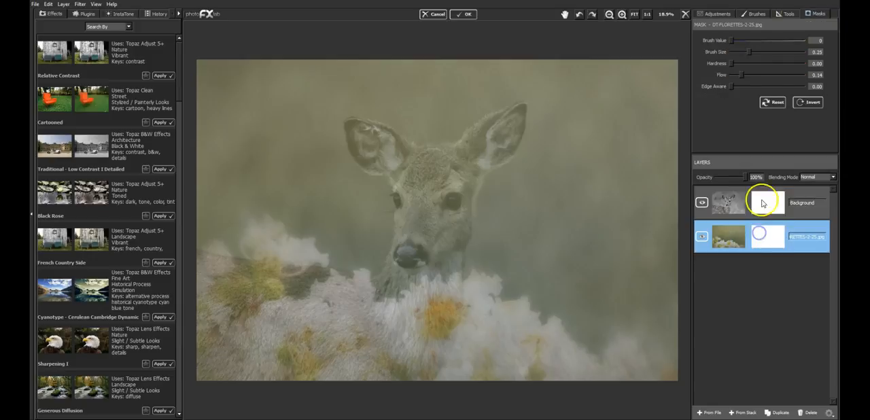
left_click(787, 20)
left_click(789, 27)
left_click_drag(499, 213, 694, 169)
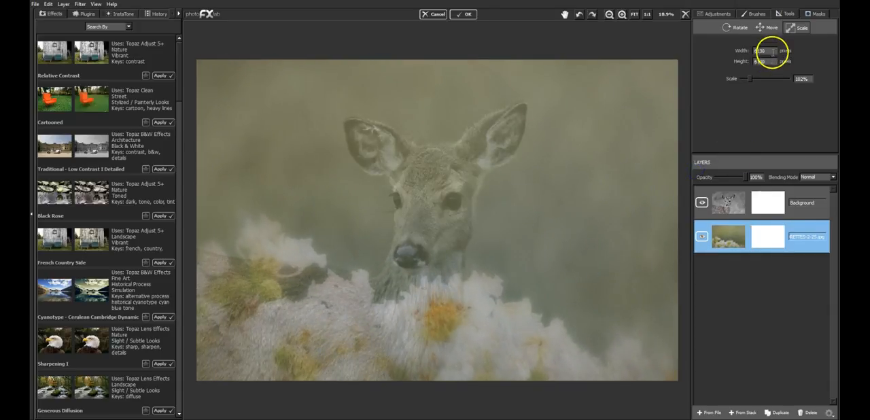
left_click(769, 27)
left_click(735, 27)
left_click(738, 117)
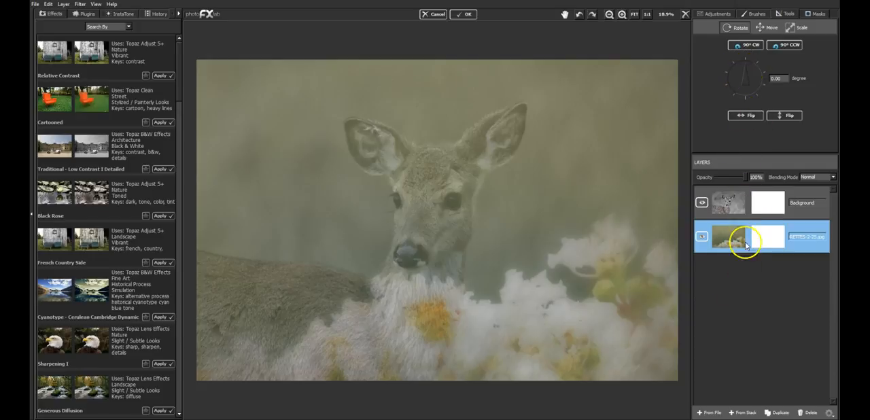
Step: Move the flower texture up so the blossoms sit behind the deer's muzzle and chest, comparing with the deer layer hidden
left_click(768, 28)
left_click_drag(659, 122, 661, 72)
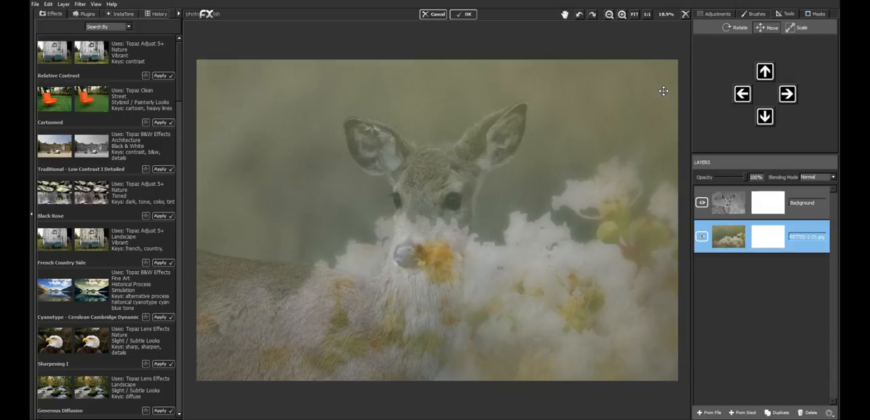
left_click_drag(618, 136, 626, 156)
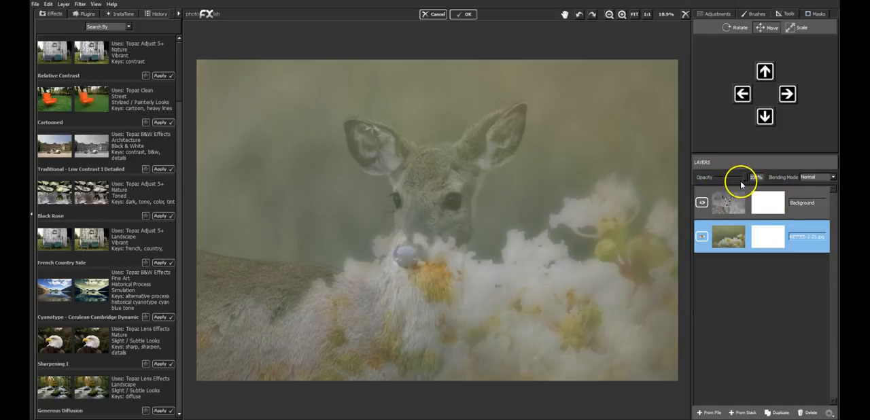
left_click(702, 202)
left_click(702, 202)
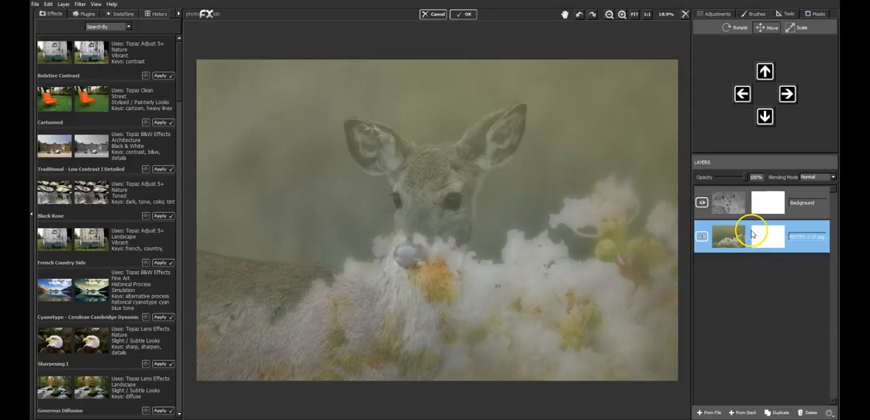
Step: Shrink the flower texture to 75% and move it down so the blossoms sit below the deer's face
left_click(790, 27)
left_click_drag(614, 95, 529, 184)
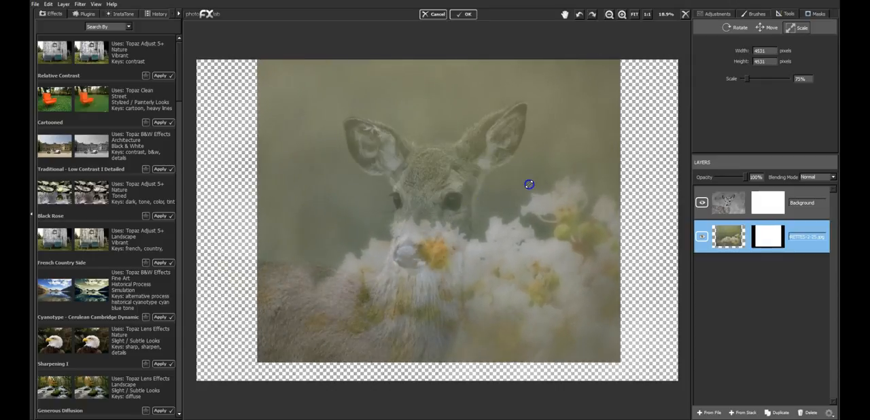
left_click(768, 28)
left_click_drag(509, 125, 522, 166)
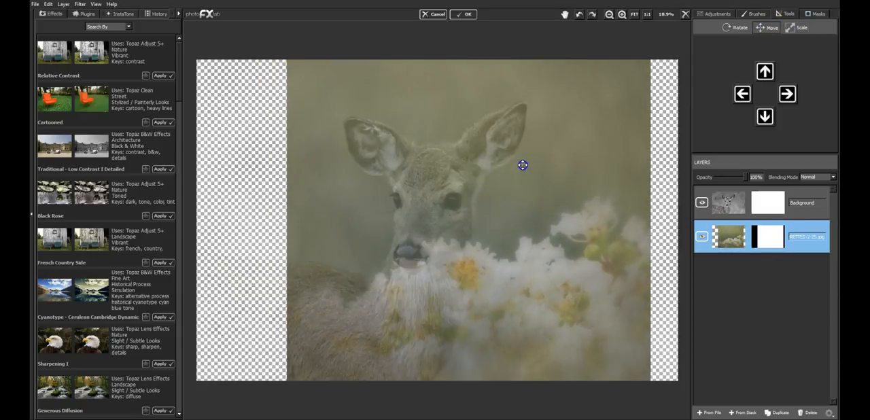
Step: Reduce the flower texture to 68% and move it flush with the canvas's right edge
left_click(790, 27)
mouse_move(564, 182)
left_mouse_down()
mouse_move(551, 196)
mouse_move(554, 179)
left_mouse_up()
left_click(768, 27)
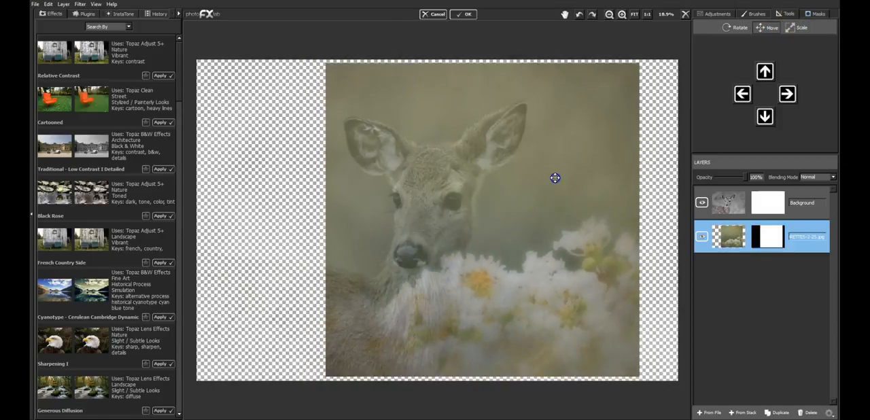
left_click(790, 28)
left_click_drag(586, 138, 602, 132)
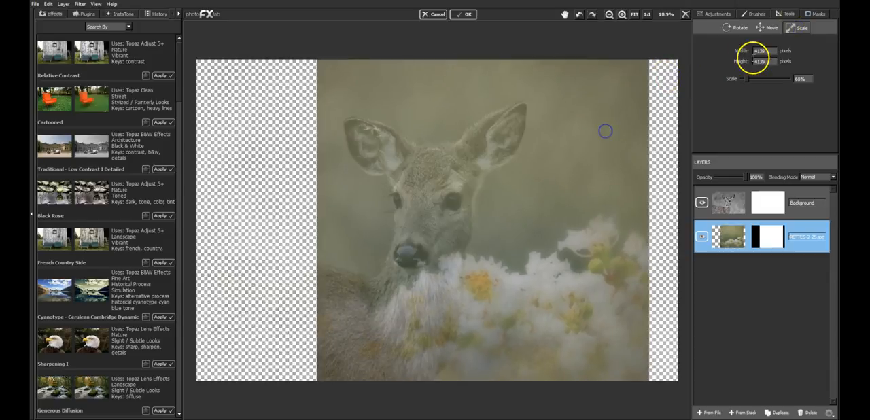
left_click(772, 28)
left_click_drag(519, 194, 552, 197)
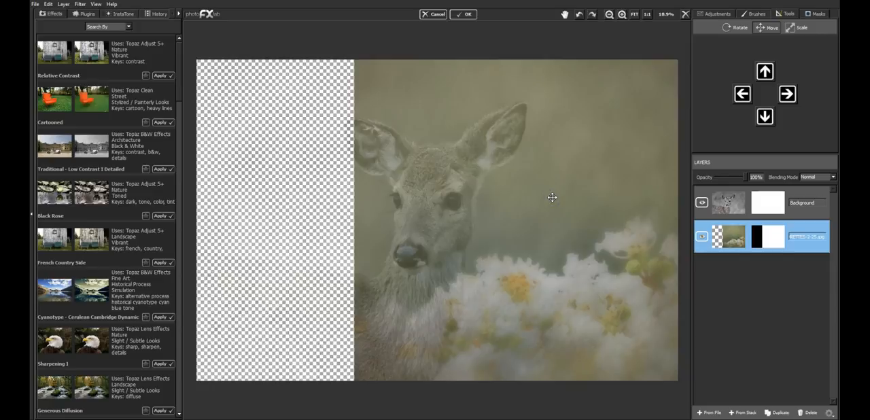
Step: Duplicate the flower texture layer and flip the copy horizontally
left_click(775, 412)
left_click(732, 218)
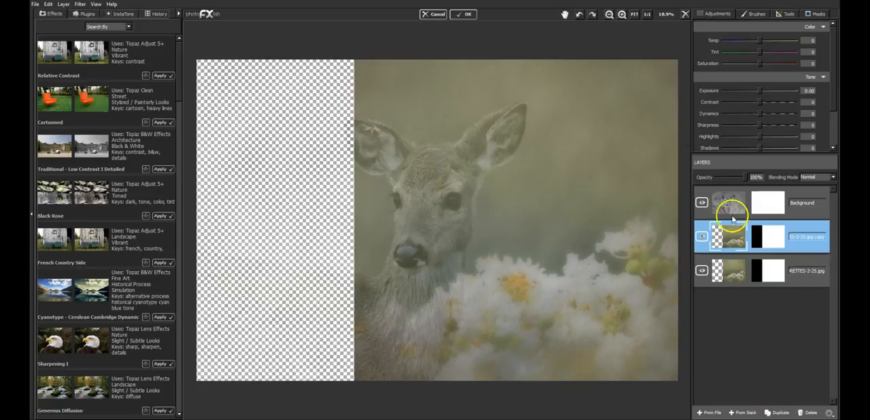
left_click(785, 13)
left_click(737, 27)
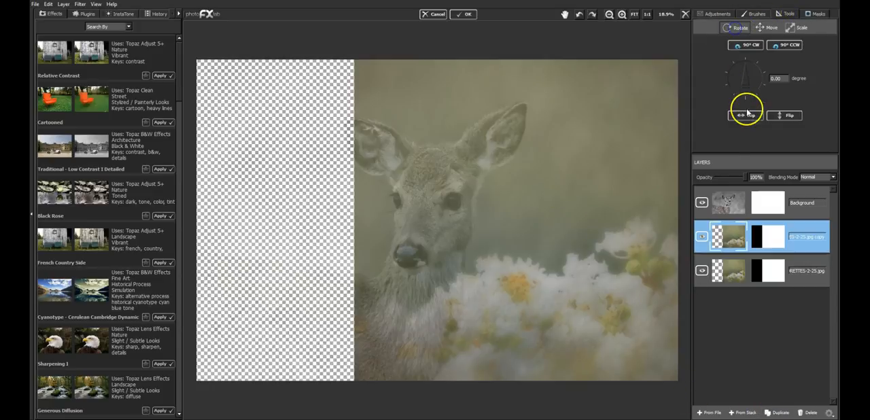
left_click(747, 114)
Step: Move the mirrored texture copy left to fill the empty part of the canvas and meet the original texture
left_click(770, 27)
left_click_drag(540, 216, 242, 219)
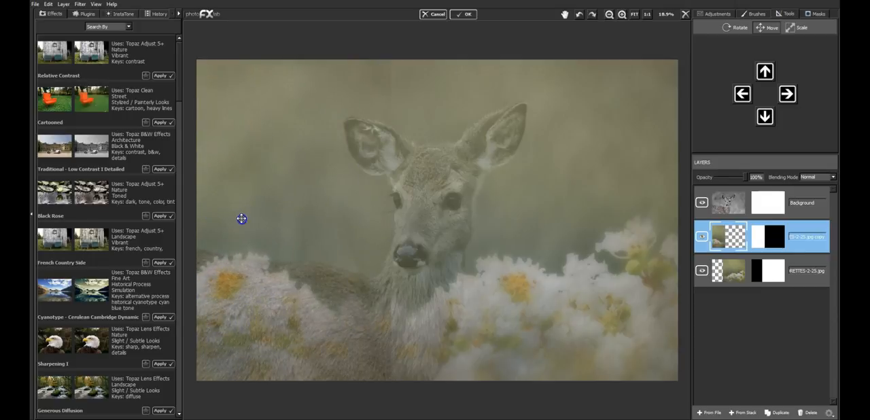
left_click_drag(362, 217, 330, 228)
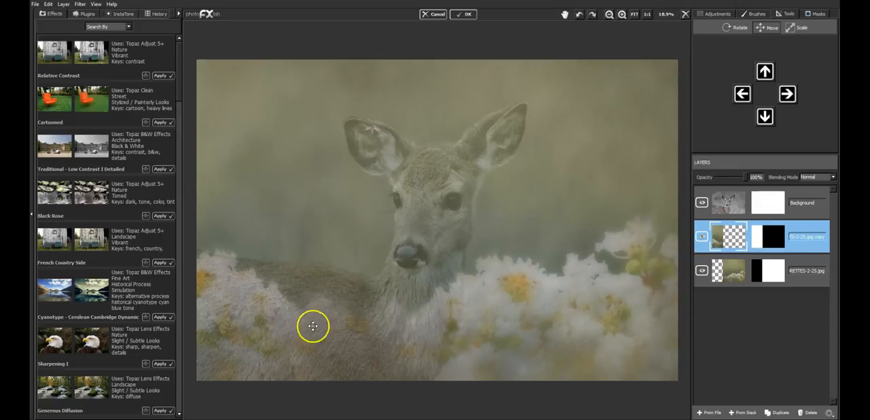
Step: Restore the deer layer to 100% opacity and mask away its outer background using a 0.92 brush with flow 1.00
left_click(808, 191)
left_click_drag(727, 180, 777, 179)
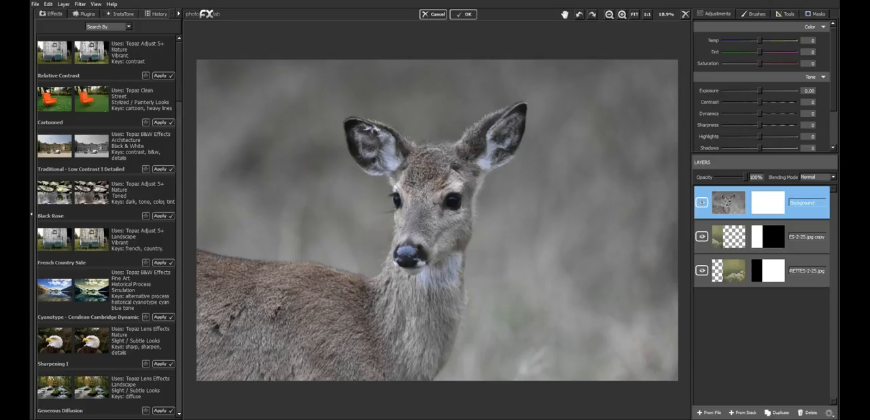
left_click(814, 14)
left_click_drag(751, 52, 797, 51)
mouse_move(655, 84)
left_mouse_down()
mouse_move(645, 306)
mouse_move(608, 352)
mouse_move(578, 295)
mouse_move(613, 220)
mouse_move(633, 145)
left_mouse_up()
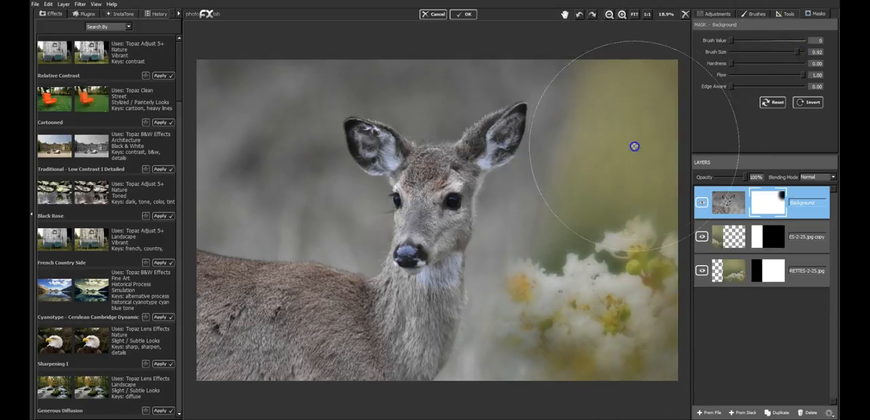
mouse_move(259, 102)
left_mouse_down()
mouse_move(214, 106)
mouse_move(254, 106)
mouse_move(245, 156)
left_mouse_up()
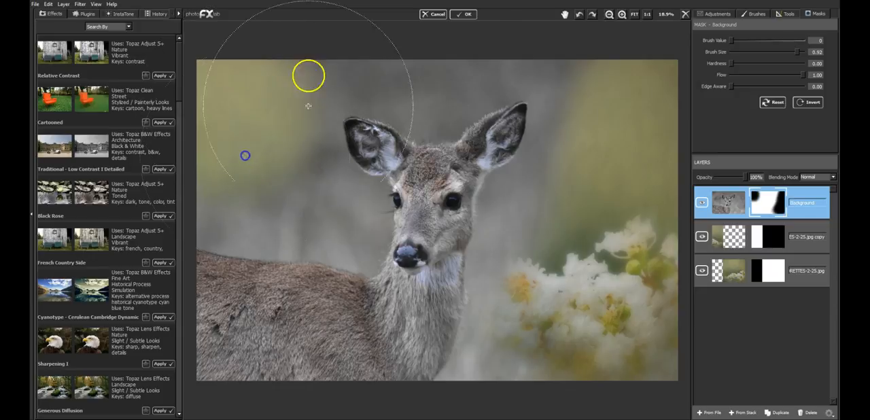
Step: Reduce the mask brush size to 0.38 and mask away the remaining grey background around the deer's head, neck and back
left_click_drag(798, 51, 759, 52)
mouse_move(307, 68)
left_mouse_down()
mouse_move(606, 64)
mouse_move(579, 84)
mouse_move(564, 157)
left_mouse_up()
mouse_move(564, 98)
left_mouse_down()
mouse_move(566, 132)
mouse_move(529, 211)
mouse_move(535, 183)
mouse_move(516, 190)
mouse_move(554, 210)
mouse_move(552, 238)
mouse_move(528, 254)
mouse_move(519, 229)
mouse_move(511, 244)
mouse_move(510, 197)
mouse_move(494, 347)
mouse_move(459, 381)
mouse_move(586, 350)
left_mouse_up()
mouse_move(658, 367)
left_mouse_down()
mouse_move(671, 347)
mouse_move(670, 216)
mouse_move(651, 94)
left_mouse_up()
mouse_move(530, 67)
left_mouse_down()
mouse_move(558, 85)
mouse_move(563, 116)
left_mouse_up()
mouse_move(478, 70)
left_mouse_down()
mouse_move(453, 98)
mouse_move(509, 70)
mouse_move(453, 89)
mouse_move(390, 80)
mouse_move(384, 89)
mouse_move(424, 112)
mouse_move(523, 62)
mouse_move(485, 72)
mouse_move(363, 72)
mouse_move(397, 74)
mouse_move(309, 89)
mouse_move(408, 90)
mouse_move(427, 103)
mouse_move(349, 87)
mouse_move(305, 137)
mouse_move(334, 180)
mouse_move(307, 115)
mouse_move(335, 208)
mouse_move(350, 237)
mouse_move(361, 240)
mouse_move(202, 218)
mouse_move(267, 174)
mouse_move(303, 207)
mouse_move(262, 227)
mouse_move(201, 221)
mouse_move(359, 250)
left_mouse_up()
mouse_move(221, 235)
left_mouse_down()
mouse_move(326, 238)
mouse_move(371, 257)
mouse_move(194, 229)
left_mouse_up()
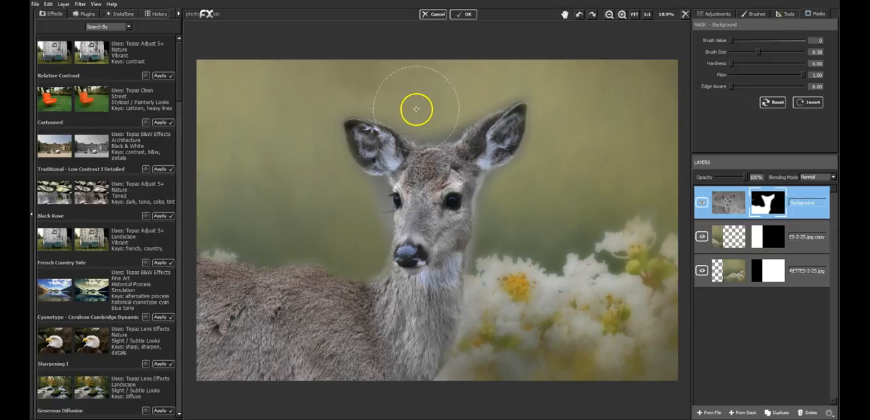
Step: Scale the mirrored flower texture copy to 94%
left_click(794, 229)
left_click(783, 15)
left_click(790, 27)
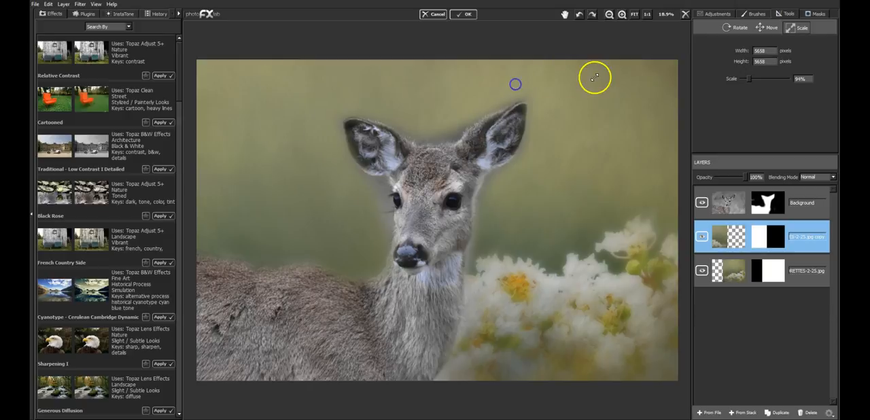
left_click(815, 14)
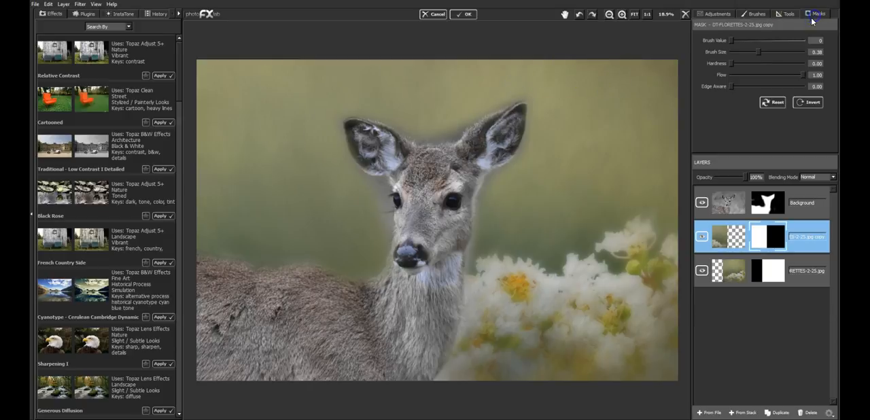
Step: Return to the deer layer's mask and clear leftover background above its back and along the flower side of its neck
left_click(802, 199)
left_click(815, 14)
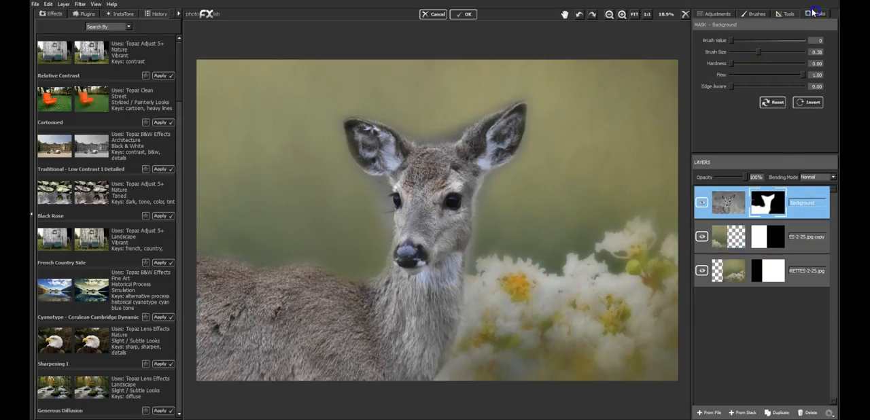
mouse_move(222, 198)
left_mouse_down()
mouse_move(214, 219)
mouse_move(230, 160)
mouse_move(247, 162)
mouse_move(193, 140)
mouse_move(202, 226)
mouse_move(227, 176)
left_mouse_up()
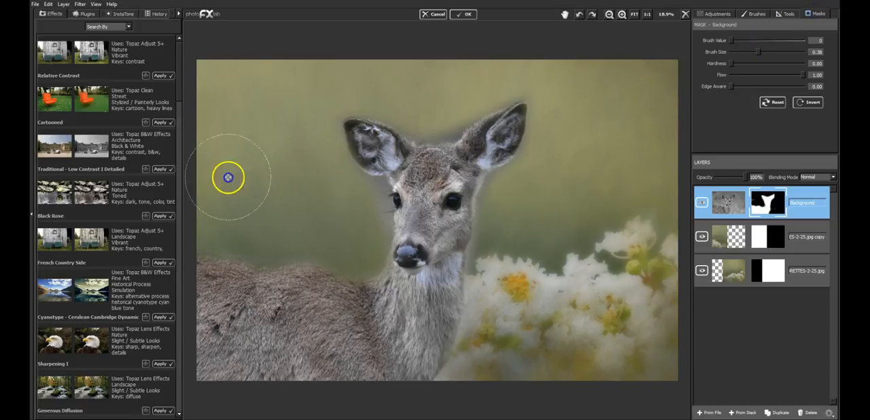
mouse_move(527, 181)
left_mouse_down()
mouse_move(507, 255)
mouse_move(513, 190)
mouse_move(491, 260)
mouse_move(510, 185)
mouse_move(538, 174)
mouse_move(553, 141)
mouse_move(546, 221)
mouse_move(578, 211)
mouse_move(574, 190)
mouse_move(530, 238)
mouse_move(510, 230)
mouse_move(522, 277)
mouse_move(527, 226)
mouse_move(504, 257)
mouse_move(499, 311)
mouse_move(459, 386)
left_mouse_up()
Step: Reduce the mask brush size to 0.10 and mask away the grey halo around the deer's ears, head, face and flower-side neck
left_click_drag(740, 52, 743, 51)
left_click_drag(355, 105, 356, 105)
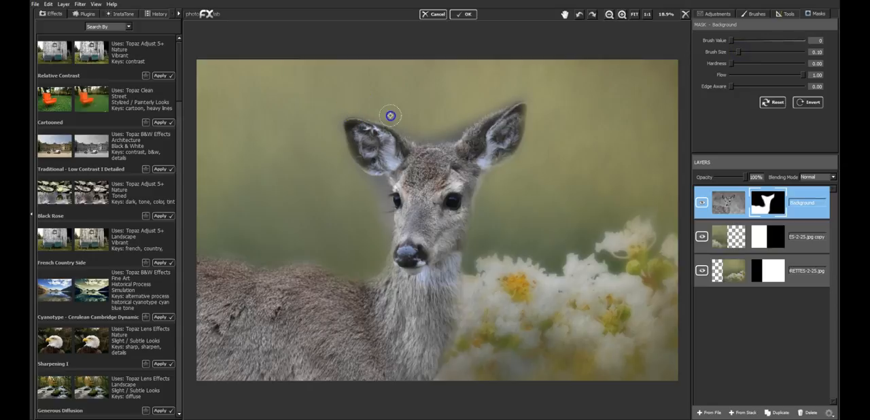
left_click_drag(416, 131, 361, 108)
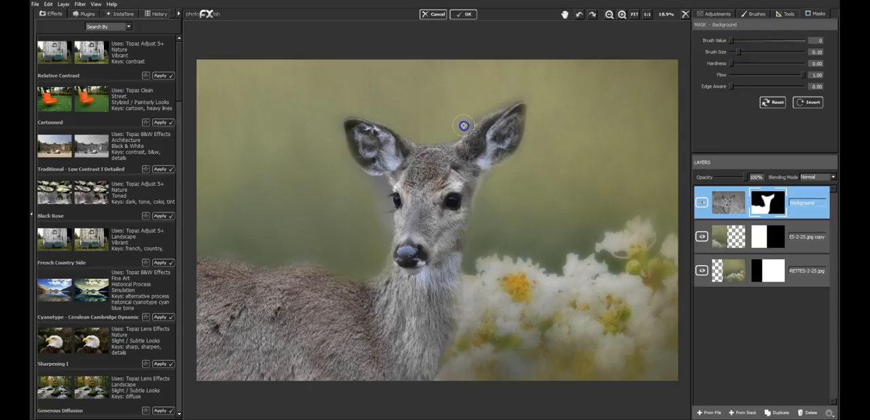
mouse_move(542, 119)
left_mouse_down()
mouse_move(428, 83)
mouse_move(418, 138)
mouse_move(438, 134)
left_mouse_up()
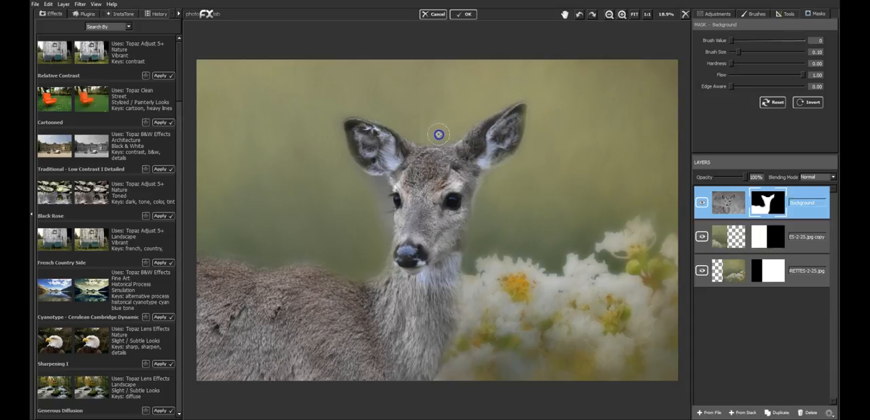
mouse_move(350, 189)
left_mouse_down()
mouse_move(337, 135)
mouse_move(347, 108)
mouse_move(336, 131)
left_mouse_up()
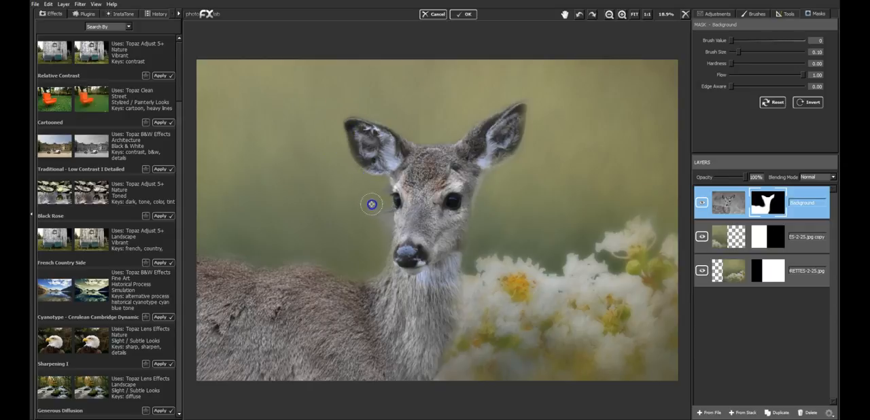
left_click_drag(496, 185, 498, 186)
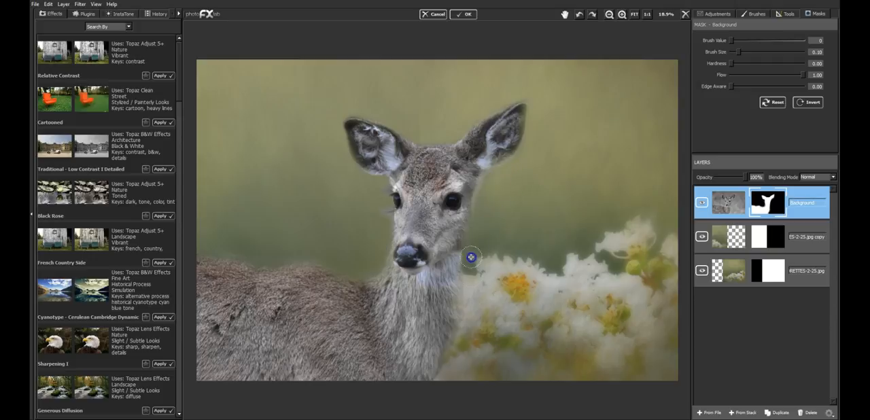
mouse_move(437, 386)
left_mouse_down()
mouse_move(569, 251)
mouse_move(635, 201)
mouse_move(608, 237)
mouse_move(576, 213)
left_mouse_up()
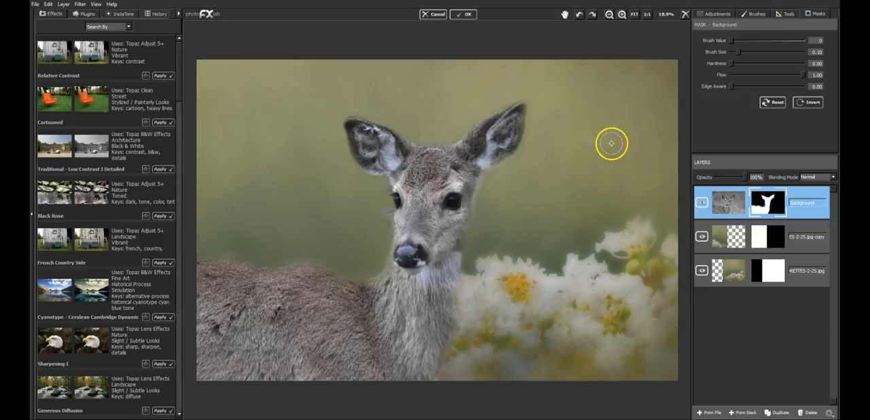
Step: Set the mask brush to size 0.24 and flow 0.22, and brush the background between the deer's ears on its mask
left_click(757, 73)
left_click_drag(750, 76, 774, 52)
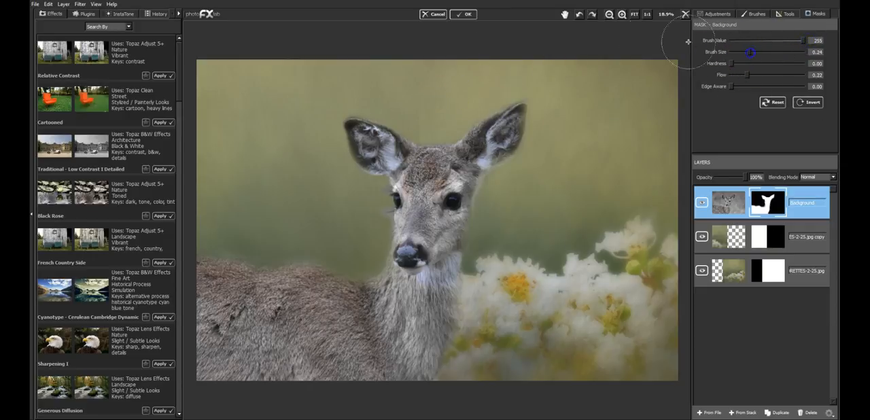
left_click_drag(420, 104, 421, 91)
left_click(725, 40)
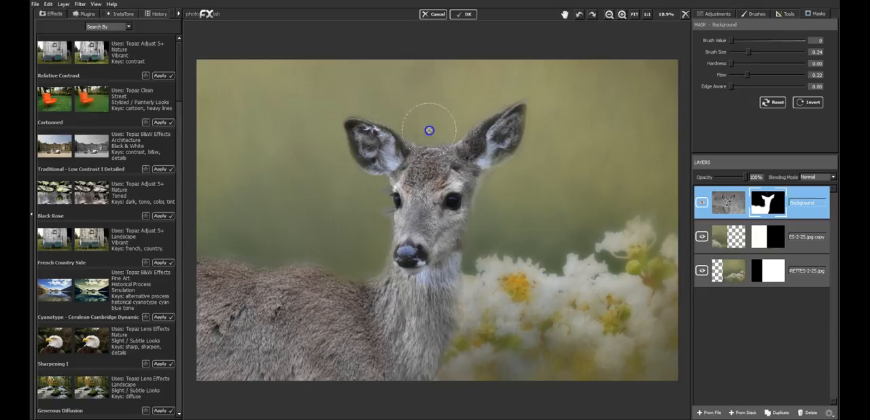
Step: Blend the texture seam above the deer's head on the flower texture copy's mask, using brush value 0, size 0.24 and flow 0.22
left_click(806, 230)
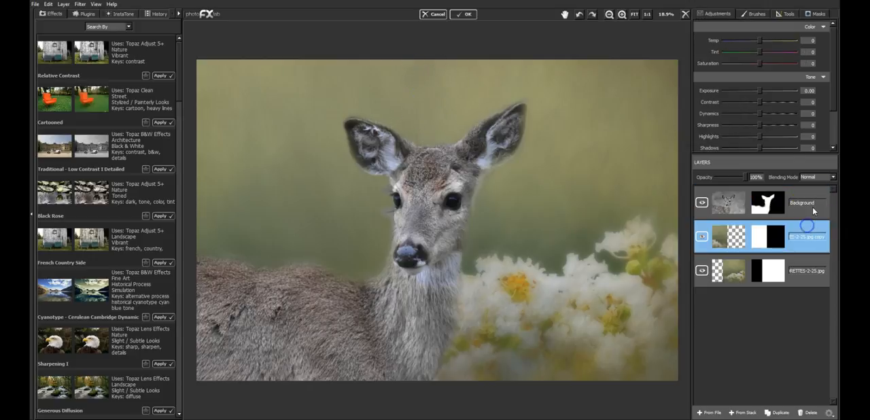
left_click(814, 14)
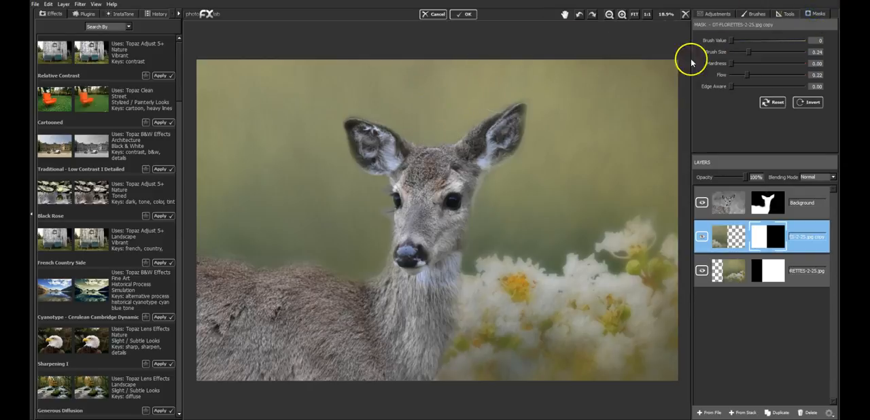
left_click(439, 117)
left_click(444, 100)
mouse_move(423, 99)
left_mouse_down()
mouse_move(422, 91)
mouse_move(440, 107)
left_mouse_up()
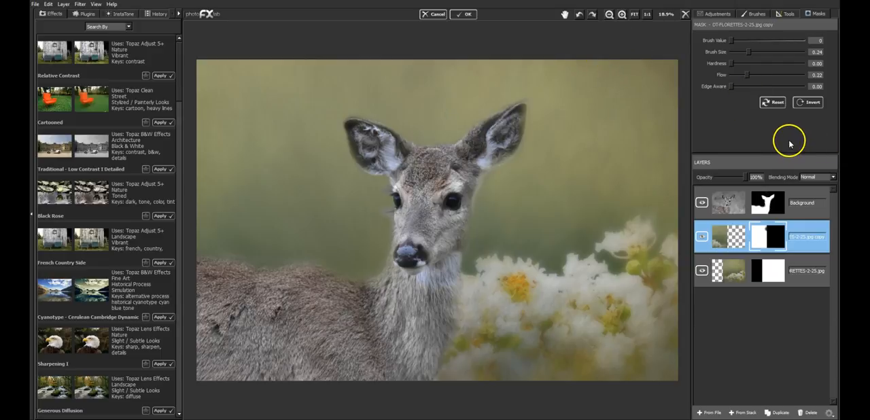
Step: On the deer layer's mask, soften the edges of the ears, face, neck and back with a 0.46 brush at flow 0.12
left_click(809, 202)
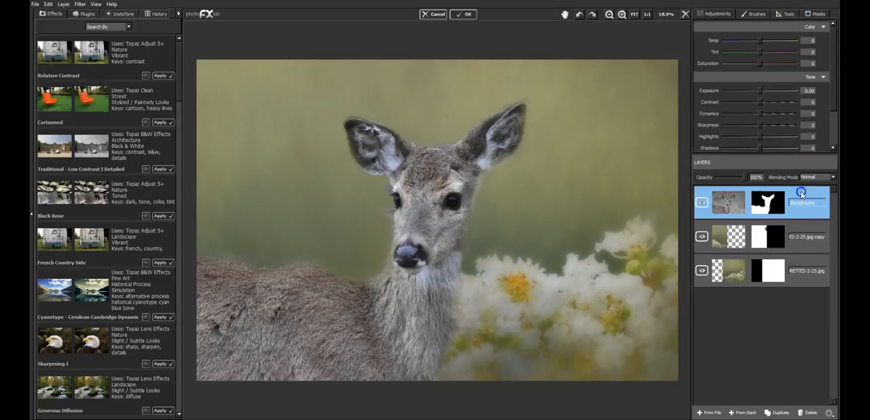
left_click_drag(745, 75, 767, 52)
left_click_drag(511, 139, 528, 124)
mouse_move(457, 127)
left_mouse_down()
mouse_move(447, 137)
mouse_move(426, 138)
mouse_move(378, 106)
mouse_move(336, 117)
mouse_move(344, 165)
mouse_move(365, 185)
mouse_move(365, 203)
mouse_move(369, 188)
mouse_move(392, 196)
mouse_move(375, 219)
mouse_move(380, 194)
mouse_move(369, 248)
left_mouse_up()
mouse_move(511, 177)
left_mouse_down()
mouse_move(535, 122)
mouse_move(533, 146)
mouse_move(486, 226)
mouse_move(471, 311)
mouse_move(433, 391)
left_mouse_up()
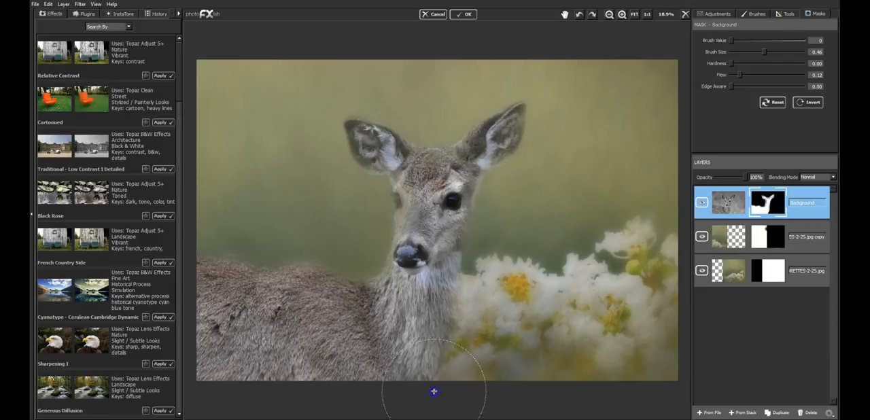
mouse_move(225, 269)
left_mouse_down()
mouse_move(224, 245)
mouse_move(242, 256)
mouse_move(231, 247)
mouse_move(344, 262)
mouse_move(261, 240)
left_mouse_up()
Step: Restore fur along the deer's back, neck and face with mask brush value 255, size 0.15 and flow 0.12
mouse_move(768, 44)
left_mouse_down()
mouse_move(793, 45)
mouse_move(741, 52)
left_mouse_up()
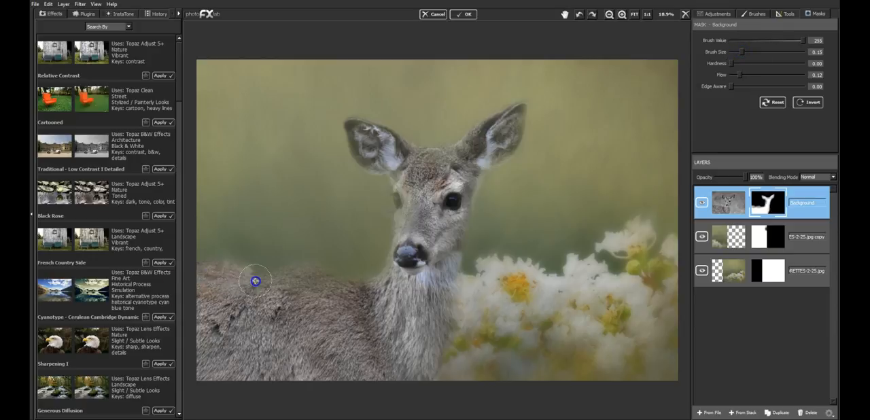
mouse_move(219, 273)
left_mouse_down()
mouse_move(193, 276)
mouse_move(293, 292)
mouse_move(282, 283)
mouse_move(305, 277)
left_mouse_up()
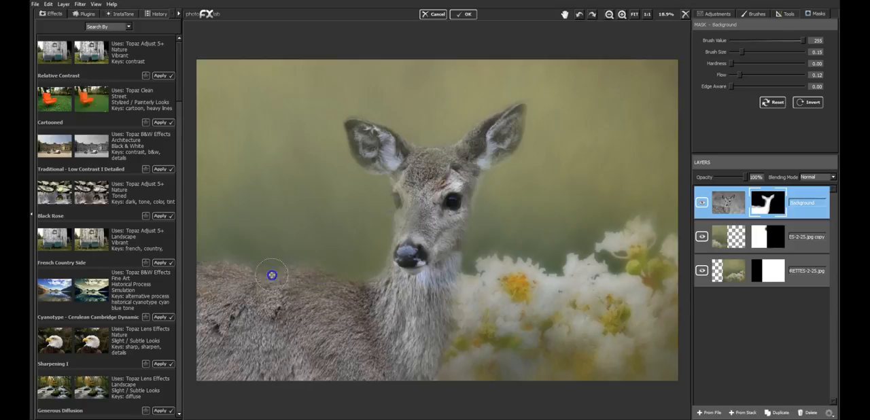
mouse_move(364, 289)
left_mouse_down()
mouse_move(211, 283)
mouse_move(221, 276)
mouse_move(209, 267)
mouse_move(307, 304)
mouse_move(303, 325)
mouse_move(320, 346)
mouse_move(410, 293)
mouse_move(437, 314)
mouse_move(441, 346)
mouse_move(430, 337)
mouse_move(452, 270)
mouse_move(427, 377)
left_mouse_up()
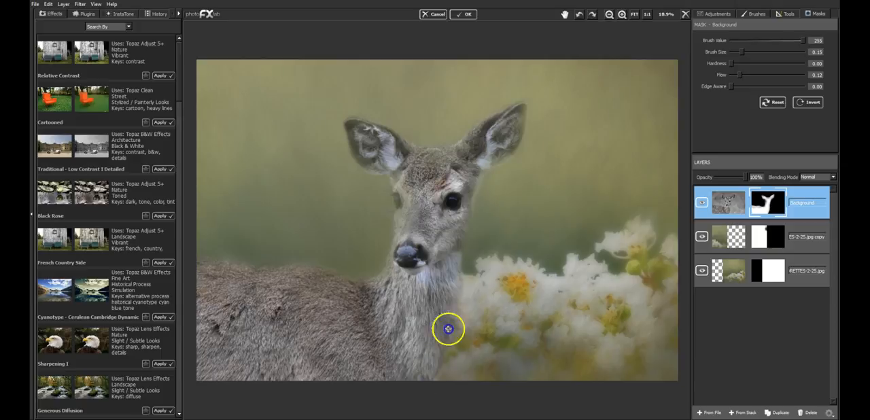
mouse_move(452, 323)
left_mouse_down()
mouse_move(428, 379)
mouse_move(458, 254)
mouse_move(442, 237)
left_mouse_up()
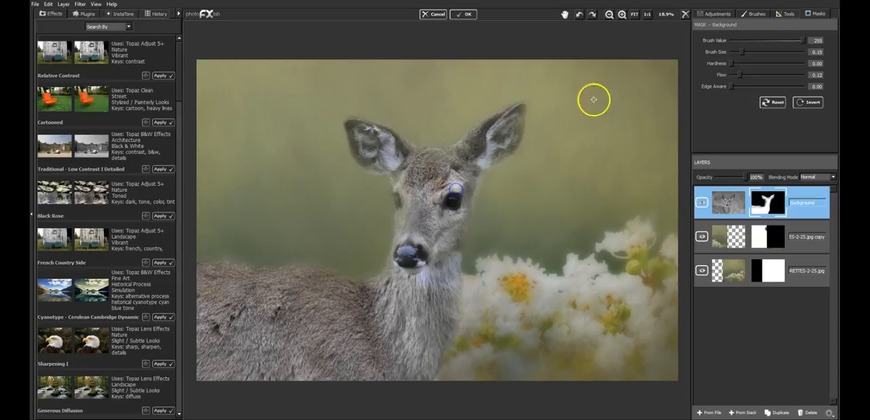
Step: Bring back detail in the deer's faded eye, muzzle, cheek and both ears with a 0.05 mask brush at value 255, flow 0.31
left_click(395, 184)
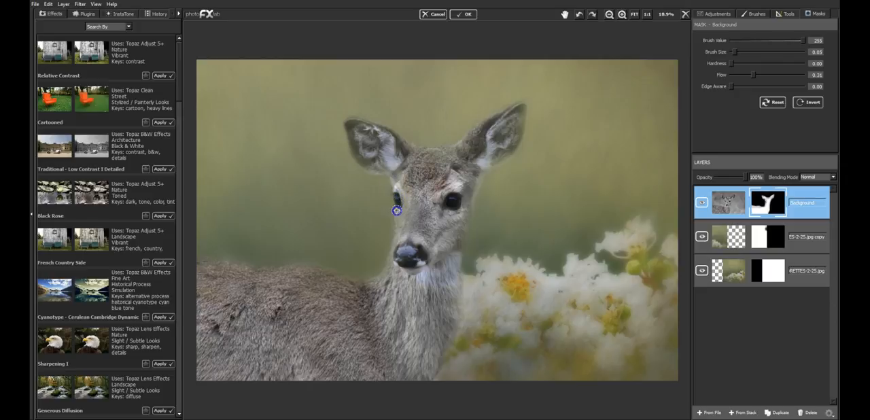
left_click_drag(363, 152, 355, 138)
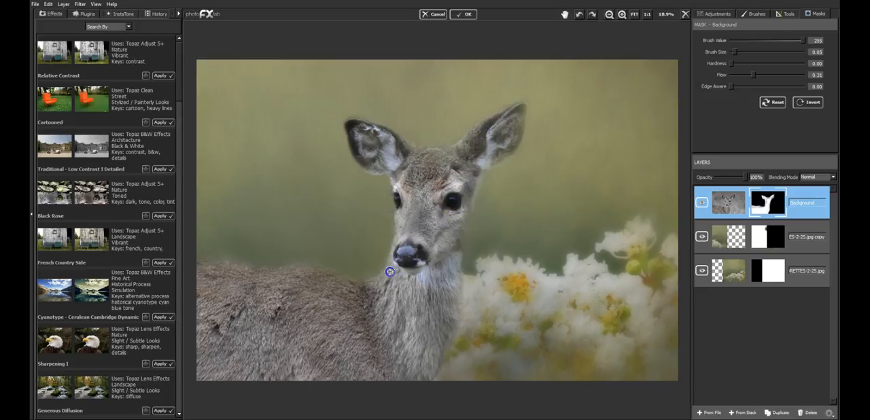
left_click_drag(462, 231, 467, 194)
left_click(520, 119)
left_click(508, 148)
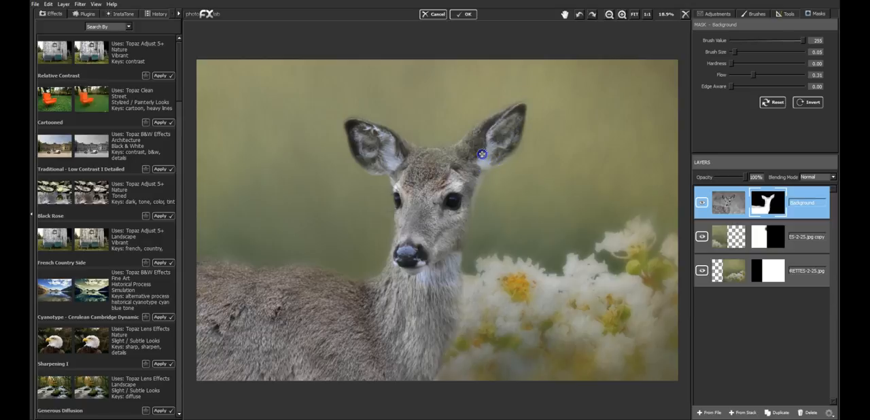
left_click(522, 108)
left_click_drag(472, 151, 476, 168)
left_click_drag(486, 169, 483, 176)
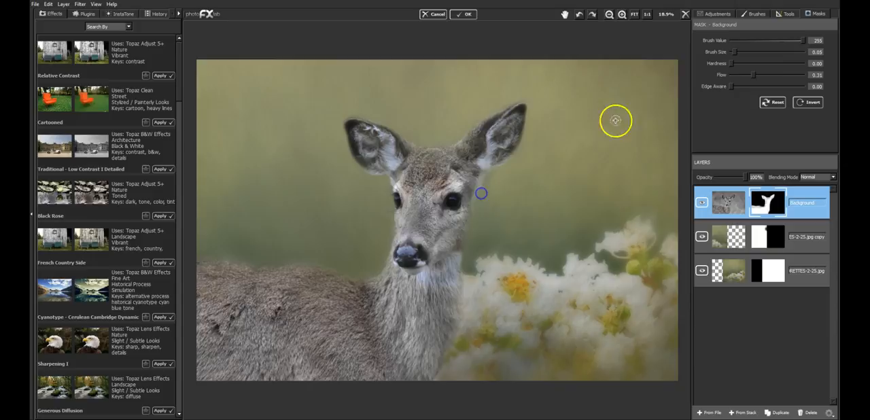
Step: Set the mask brush value to 0 and clear the halo between the flower-side ear and the deer's cheek
left_click(735, 41)
left_click_drag(482, 185, 487, 171)
left_click_drag(476, 204, 481, 183)
mouse_move(483, 192)
left_mouse_down()
mouse_move(490, 173)
mouse_move(482, 196)
left_mouse_up()
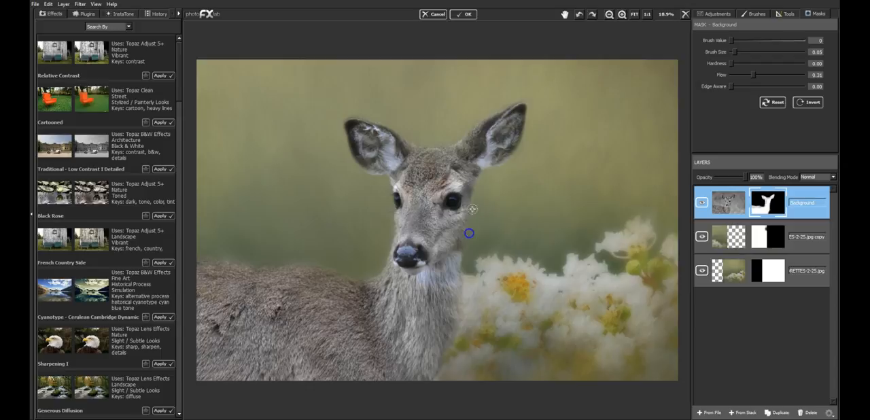
mouse_move(517, 189)
left_mouse_down()
mouse_move(521, 194)
mouse_move(564, 148)
mouse_move(549, 170)
mouse_move(585, 130)
mouse_move(618, 151)
mouse_move(603, 230)
mouse_move(623, 221)
left_mouse_up()
Step: Apply the Topaz Clarity preset Fur and Feathers II from the Nature collection to the deer layer
left_click(84, 13)
left_click(159, 117)
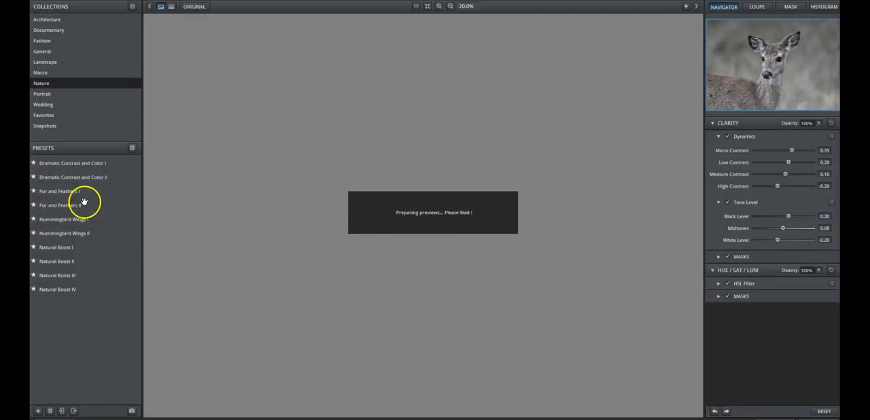
left_click(81, 204)
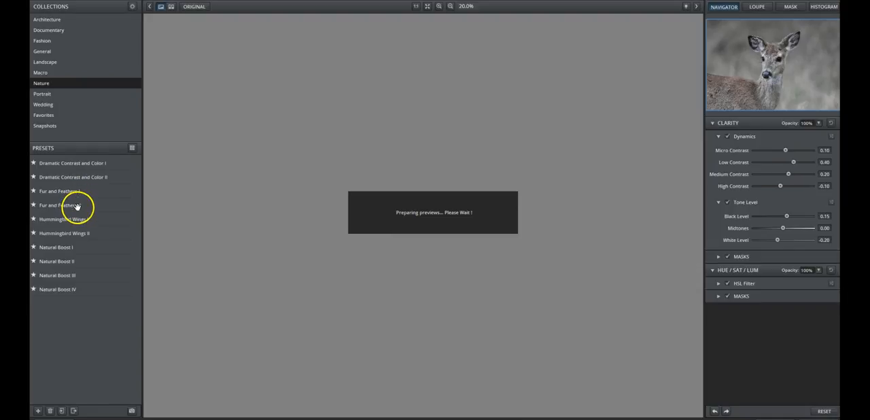
left_click(80, 205)
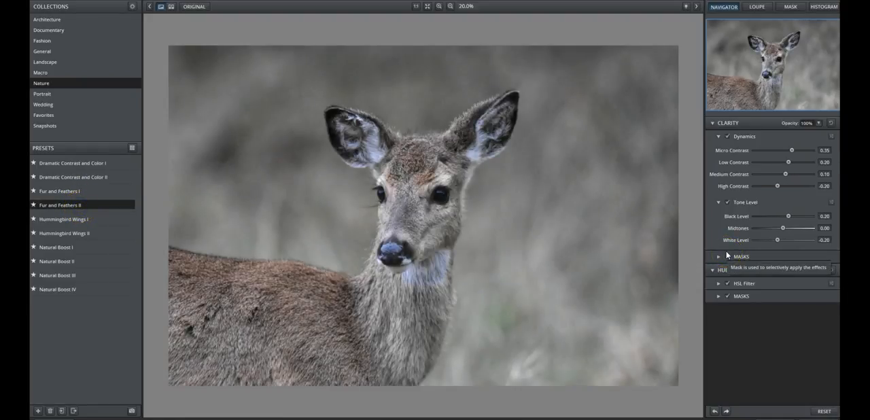
left_click(493, 218)
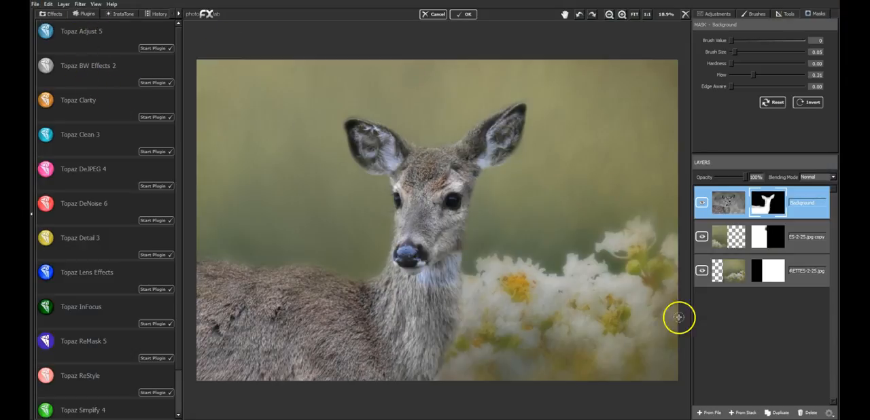
Step: Duplicate the deer layer, hide the original beneath it, and open the duplicate in Topaz Impression
left_click(782, 412)
left_click(702, 236)
left_click(80, 4)
mouse_move(107, 42)
left_click(170, 58)
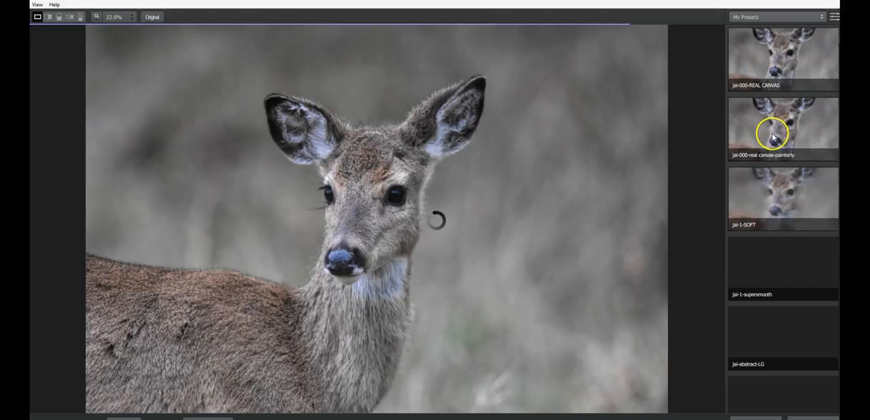
Step: Browse My Presets, preview jai-OIL GLAZE LIGHT on the deer and compare it with the original
scroll(769, 272, "down", 4)
scroll(770, 279, "down", 9)
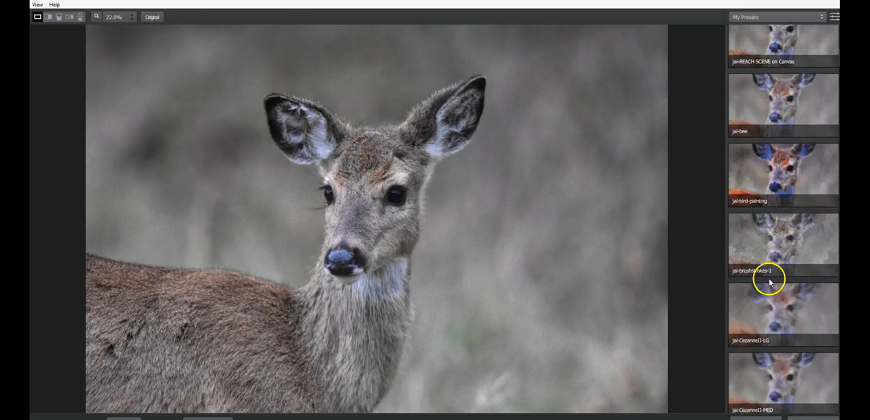
scroll(770, 282, "down", 3)
scroll(783, 217, "down", 10)
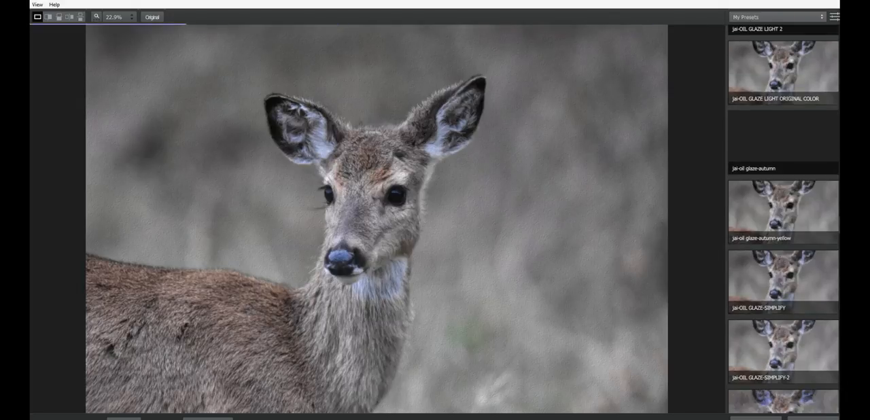
scroll(802, 188, "up", 5)
scroll(758, 145, "up", 1)
left_click(758, 145)
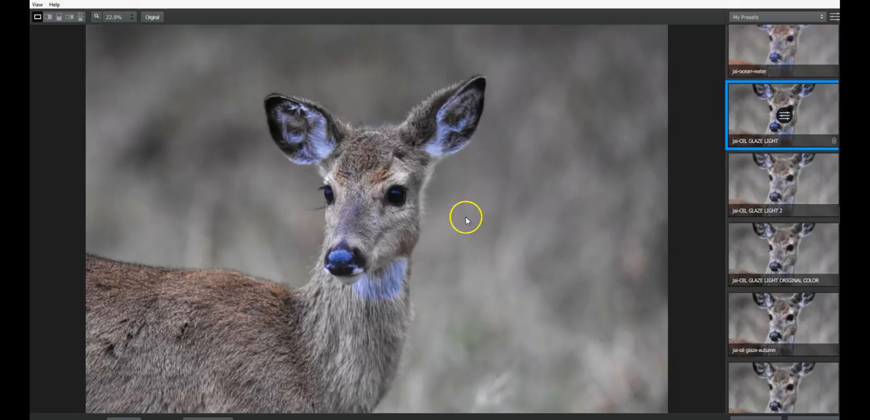
left_click(360, 249)
left_click(360, 245)
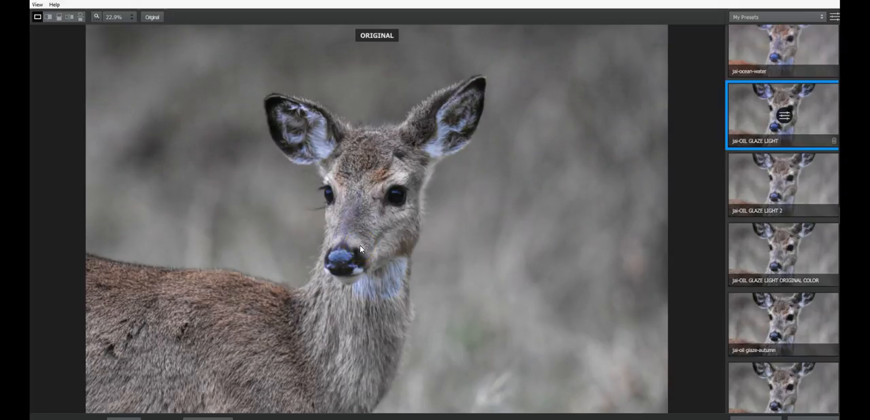
Step: Preview the presets jai-OIL GLAZE LIGHT 2, jai-OIL GLAZE LIGHT ORIGINAL COLOR, jai-oil glaze-autumn and jai-oil glaze-autumn-yellow on the deer
left_click(756, 200)
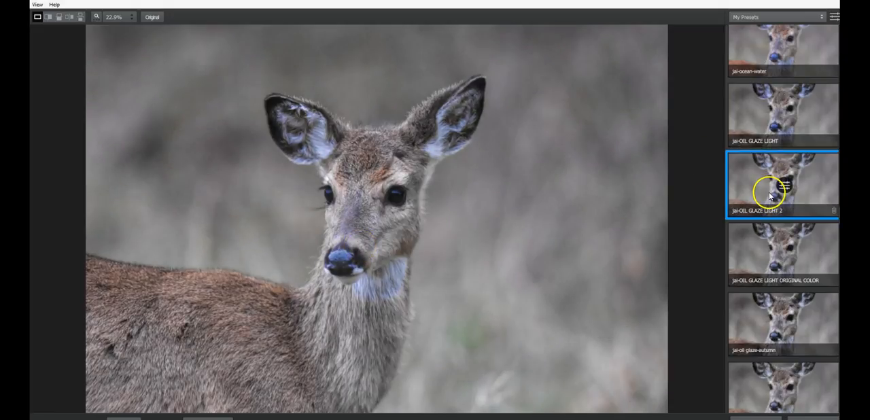
left_click(778, 252)
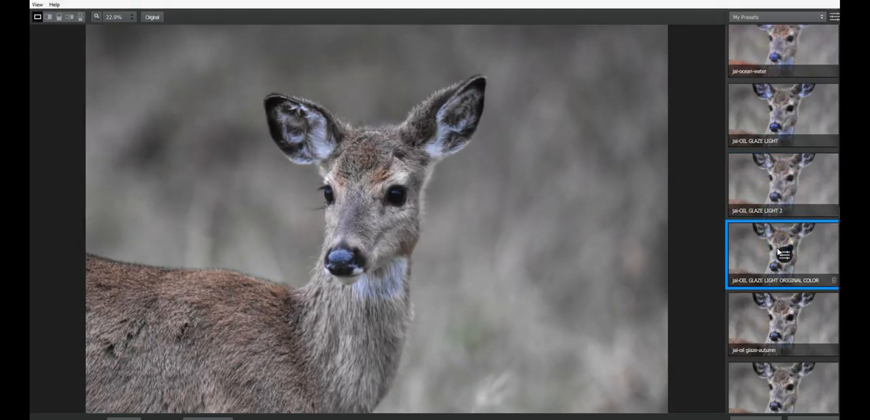
left_click(776, 298)
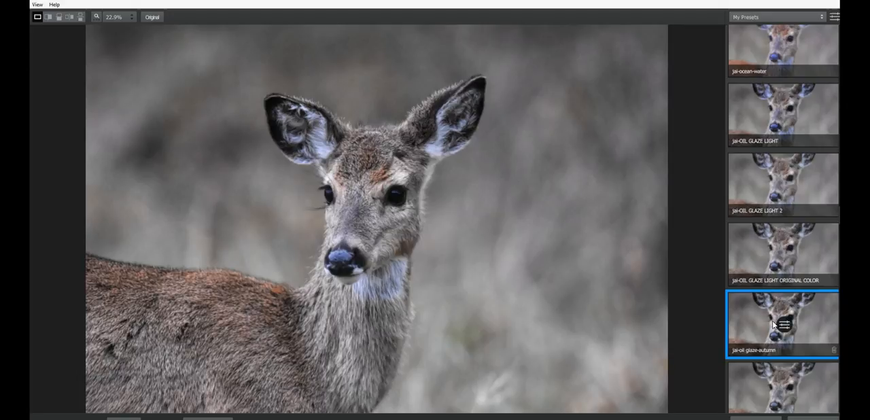
left_click(775, 392)
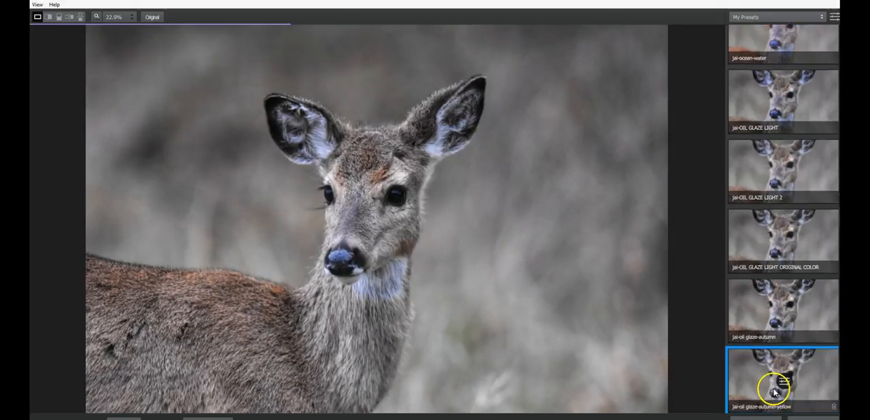
left_click(780, 231)
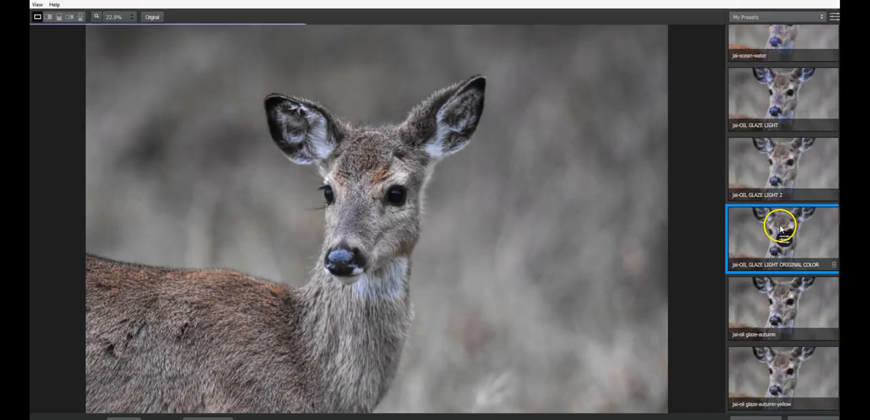
left_click(461, 230)
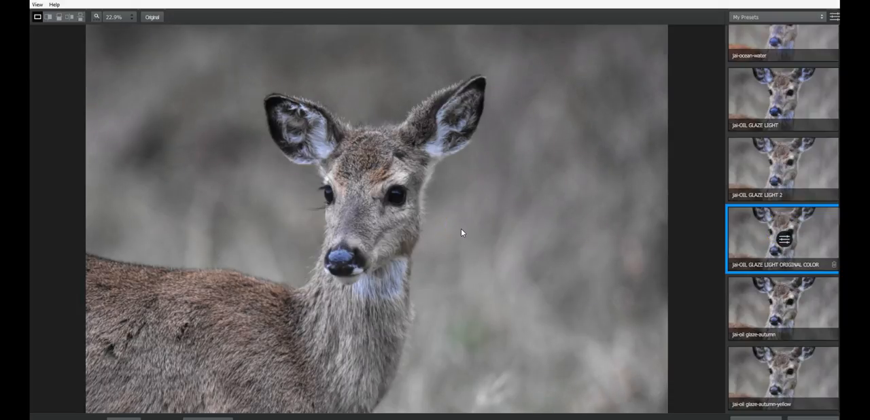
left_click(461, 231)
Step: Choose jai-OIL GLAZE LIGHT over jai-OIL GLAZE LIGHT ORIGINAL COLOR and compare its result with the original deer
left_click(766, 114)
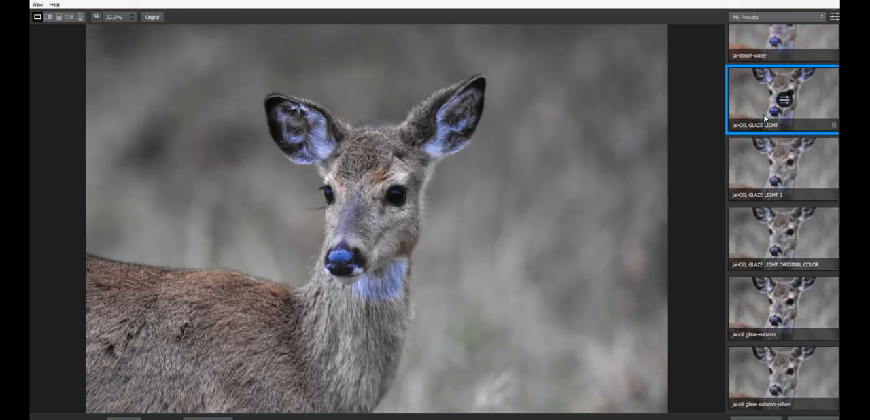
left_click(759, 244)
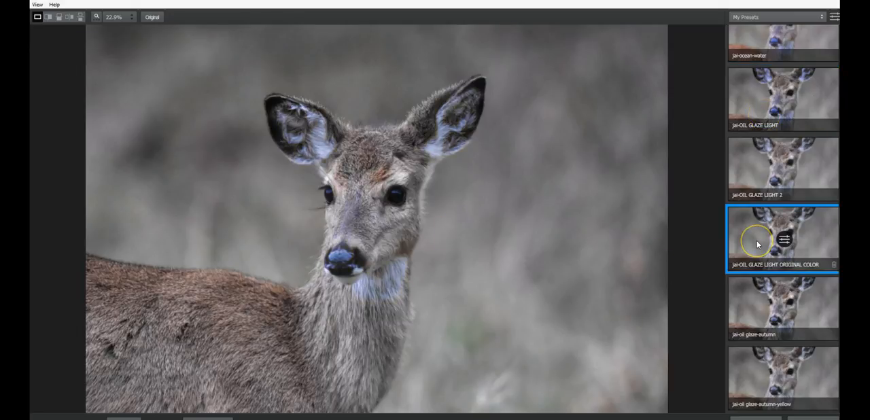
left_click(772, 123)
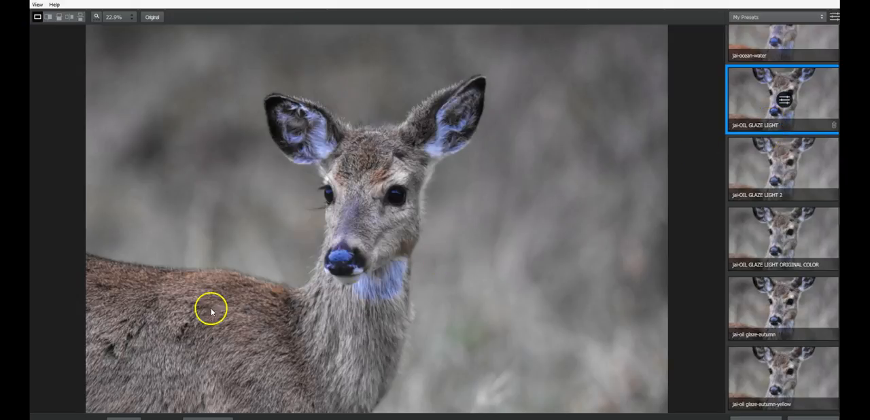
left_click(355, 285)
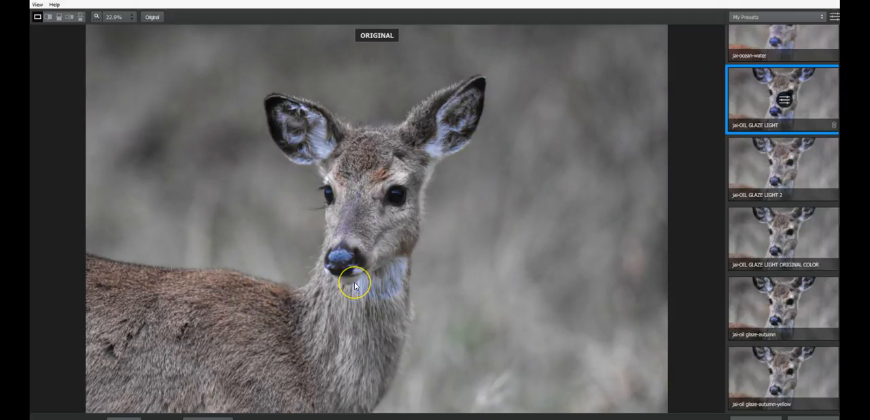
Step: Open the settings of jai-OIL GLAZE LIGHT and set the blue saturation to 0.03
left_click(784, 100)
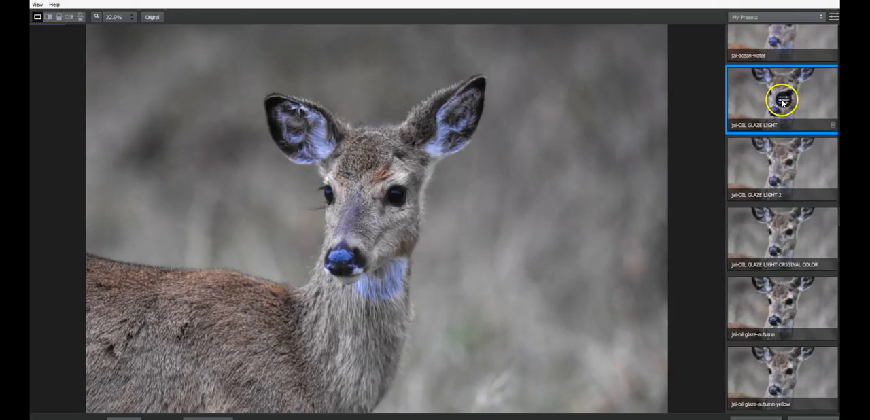
scroll(784, 317, "down", 2)
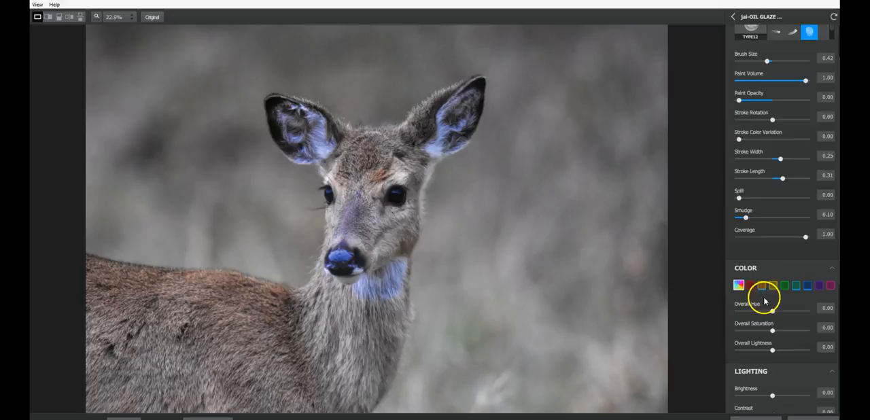
scroll(759, 290, "down", 1)
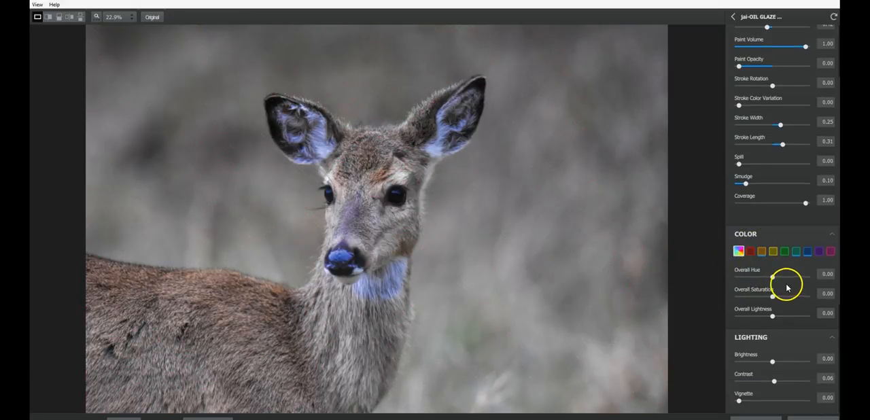
left_click(807, 252)
left_click_drag(773, 298, 778, 302)
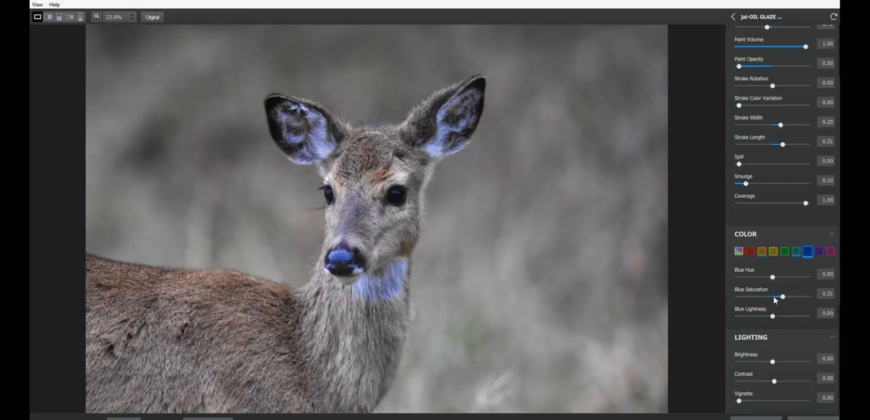
left_click(774, 297)
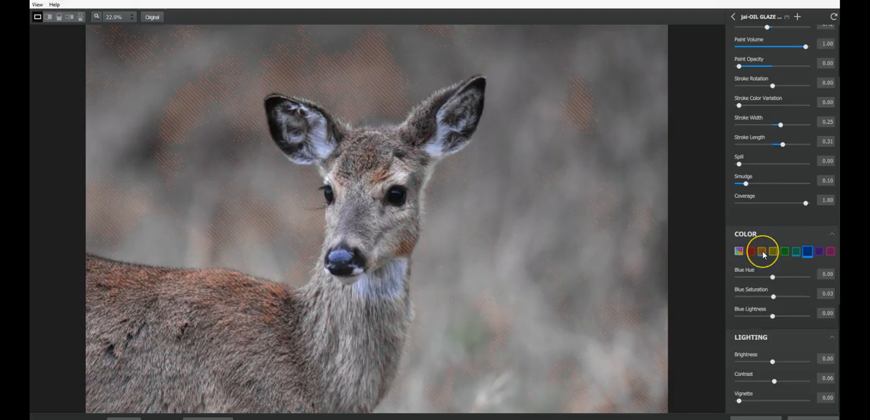
Step: Set the magenta saturation to 0.05 and the magenta hue to -0.01
left_click(774, 253)
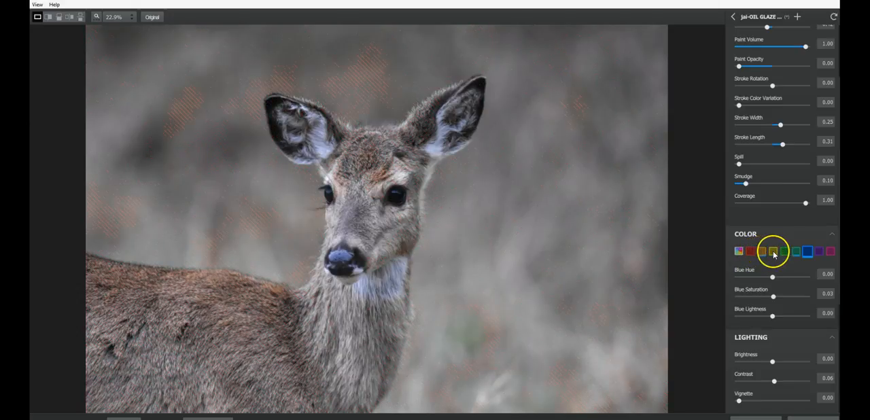
left_click(831, 253)
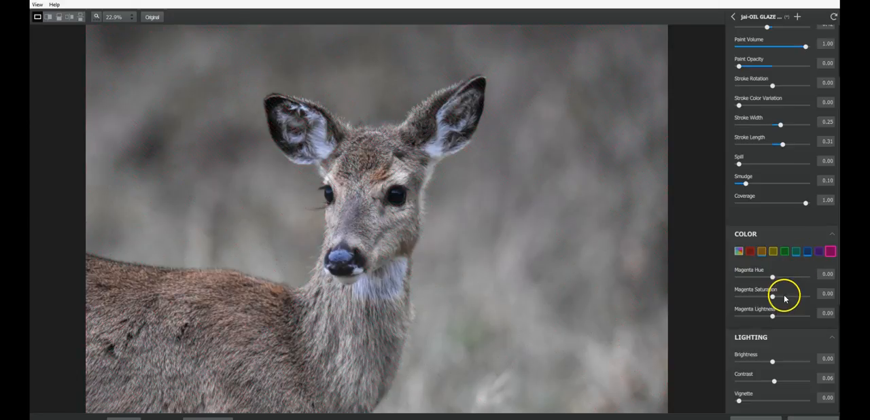
left_click_drag(781, 298, 786, 277)
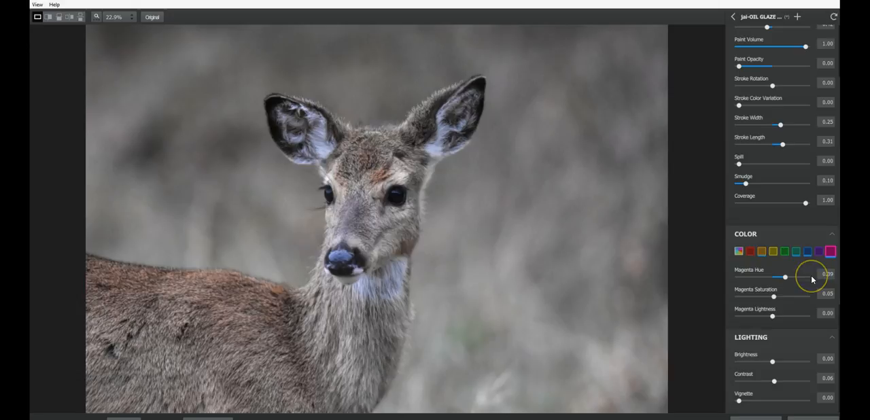
mouse_move(785, 276)
left_mouse_down()
mouse_move(740, 276)
mouse_move(773, 279)
left_mouse_up()
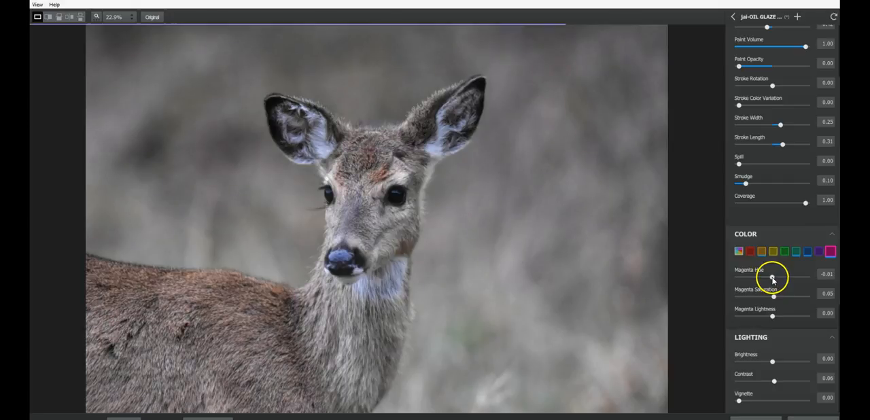
Step: Set the blue saturation to -0.48 and the orange saturation to 0.54, and apply the glaze to the deer layer
left_click(808, 251)
left_click_drag(774, 297, 758, 298)
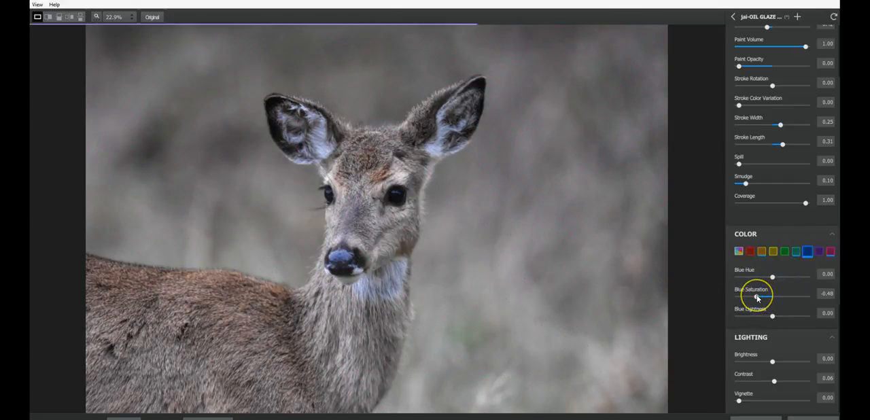
left_click_drag(492, 237, 478, 236)
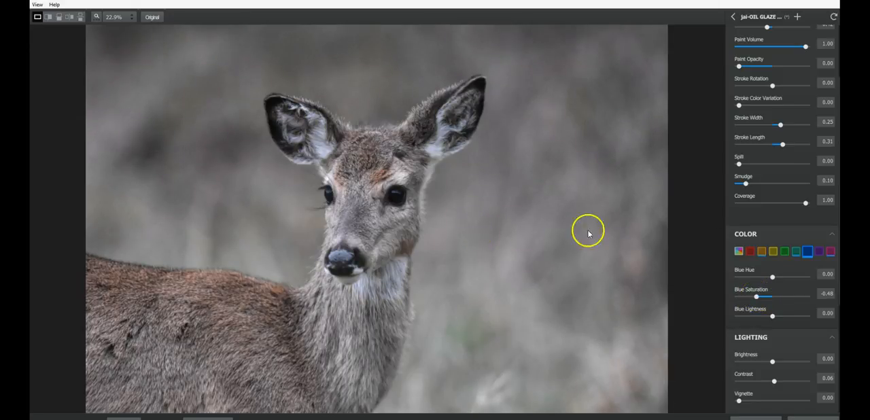
left_click(761, 251)
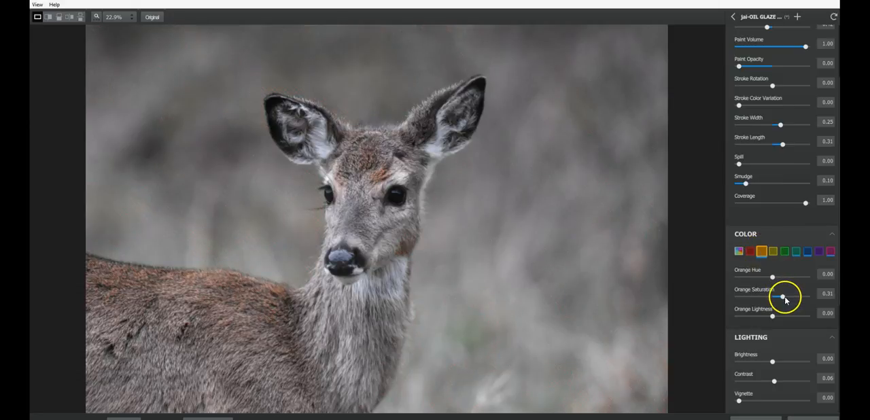
left_click_drag(785, 299, 793, 299)
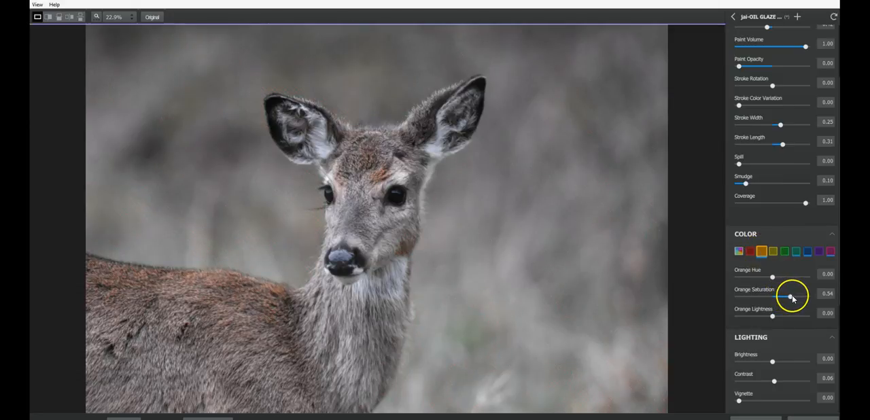
left_click(429, 272)
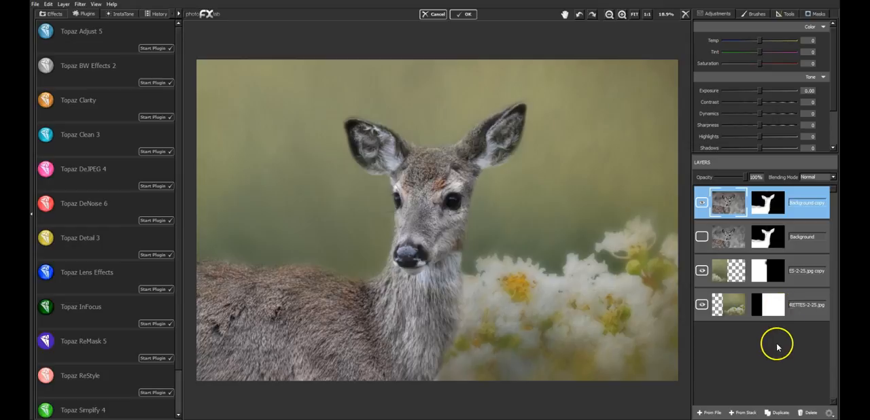
Step: Duplicate the lowest flower texture layer and place the copy at the top of the layer stack
left_click(799, 299)
left_click(780, 413)
left_click_drag(763, 305, 765, 204)
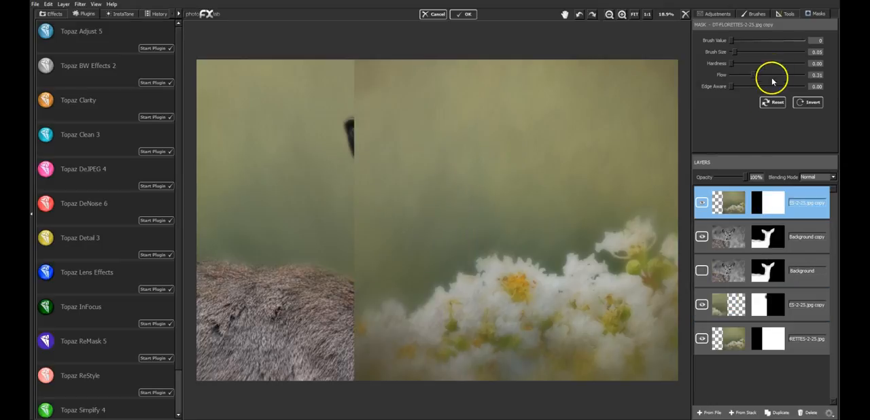
Step: Scale the top texture copy to 136% and move it so that only its plain green area fills the canvas
left_click(787, 14)
left_click(794, 29)
left_click_drag(474, 188, 727, 148)
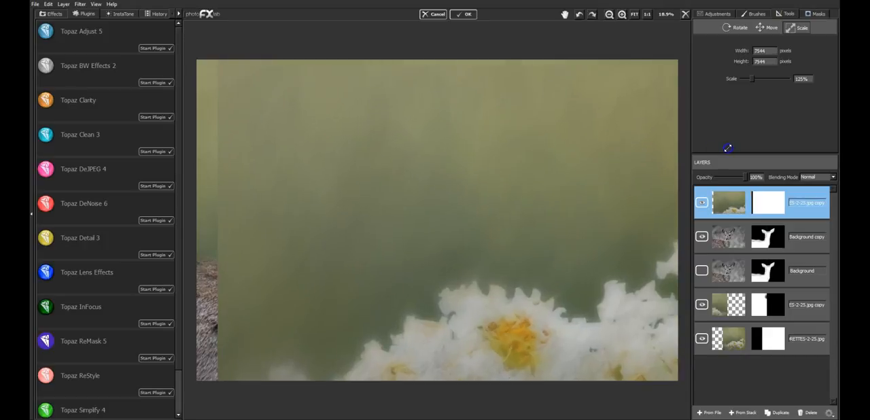
left_click(768, 27)
left_click_drag(480, 181, 442, 300)
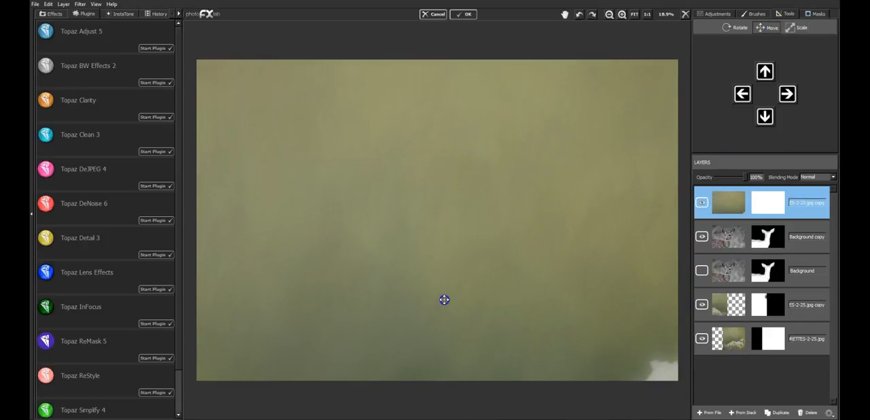
left_click_drag(608, 237, 610, 245)
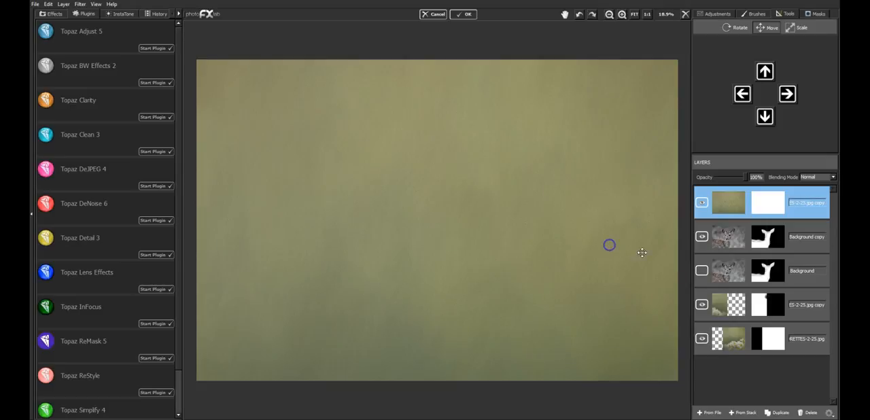
Step: Try the Soft Light blending mode on the top texture copy, compare with the layer hidden, and restore Normal
left_click(819, 176)
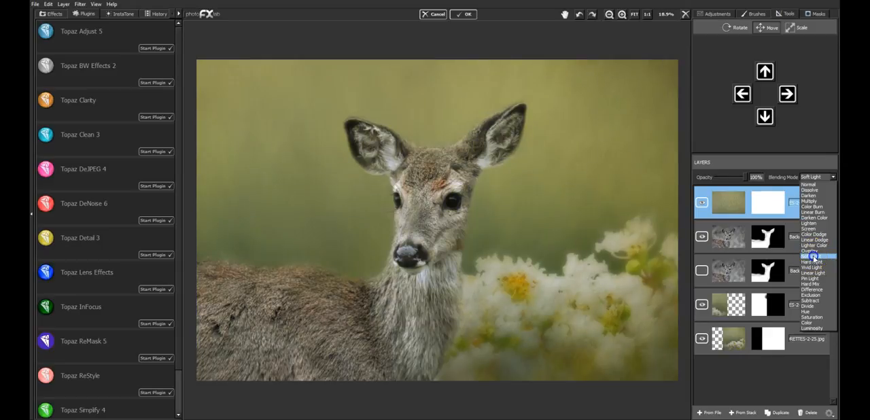
left_click(814, 257)
left_click(701, 203)
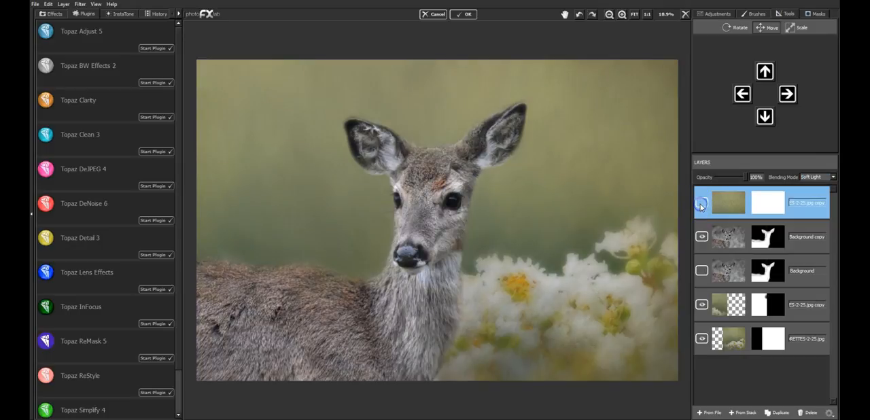
left_click(701, 204)
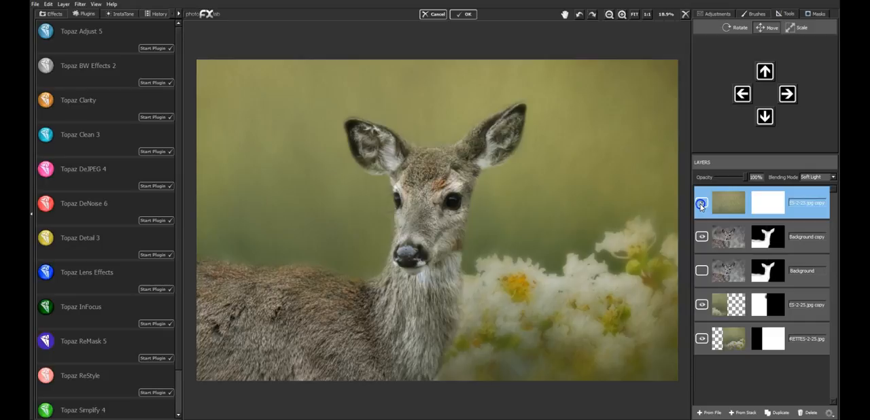
left_click(701, 204)
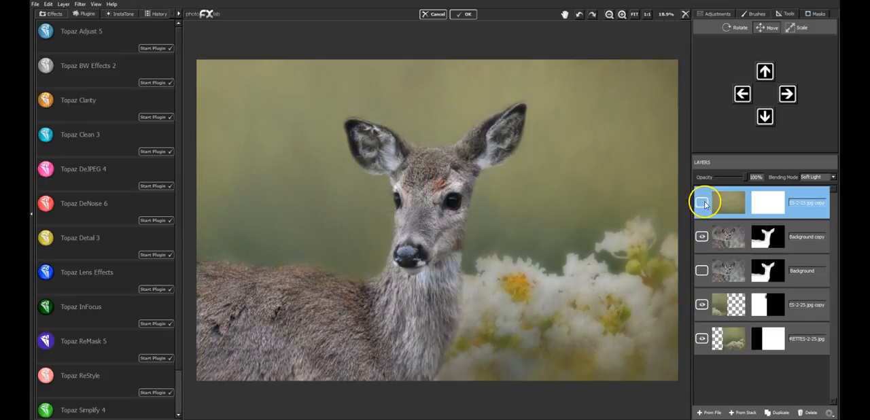
left_click(811, 178)
left_click(812, 182)
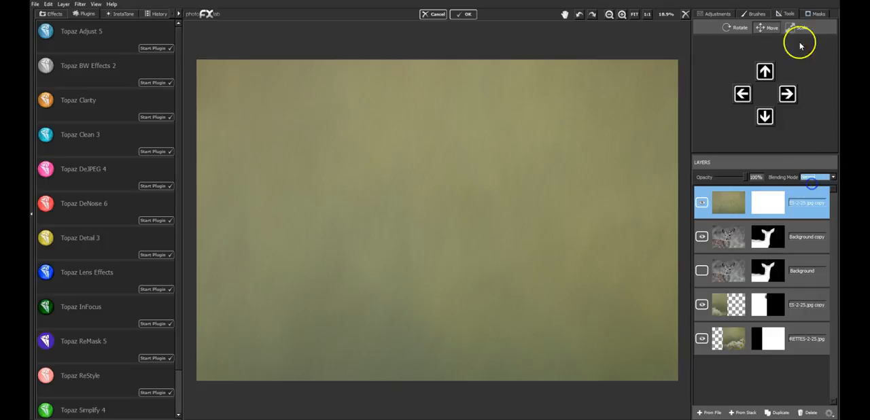
Step: Invert the top texture's mask and paint over the white flowers with brush value 255, size 0.36 and flow 0.11 to soften them
left_click(818, 14)
left_click(808, 102)
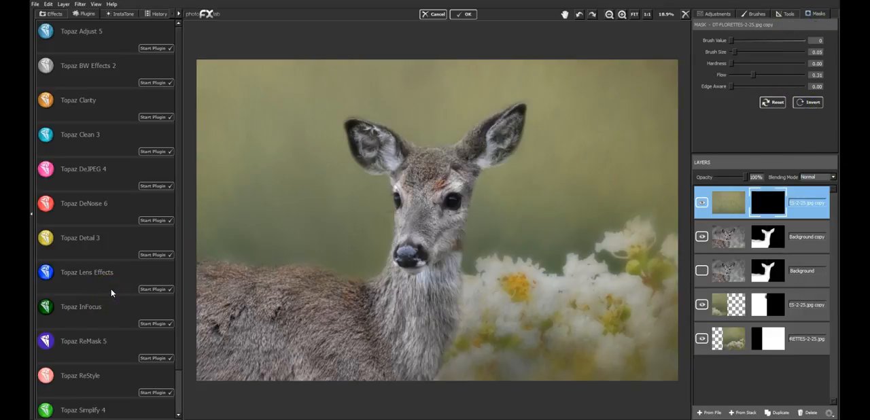
left_click_drag(753, 76, 741, 79)
mouse_move(756, 50)
left_mouse_down()
mouse_move(766, 51)
mouse_move(758, 52)
left_mouse_up()
mouse_move(626, 236)
left_mouse_down()
mouse_move(609, 241)
mouse_move(664, 250)
left_mouse_up()
mouse_move(594, 250)
left_mouse_down()
mouse_move(508, 271)
mouse_move(659, 246)
mouse_move(556, 261)
mouse_move(501, 282)
mouse_move(527, 287)
mouse_move(519, 304)
mouse_move(611, 247)
mouse_move(657, 258)
left_mouse_up()
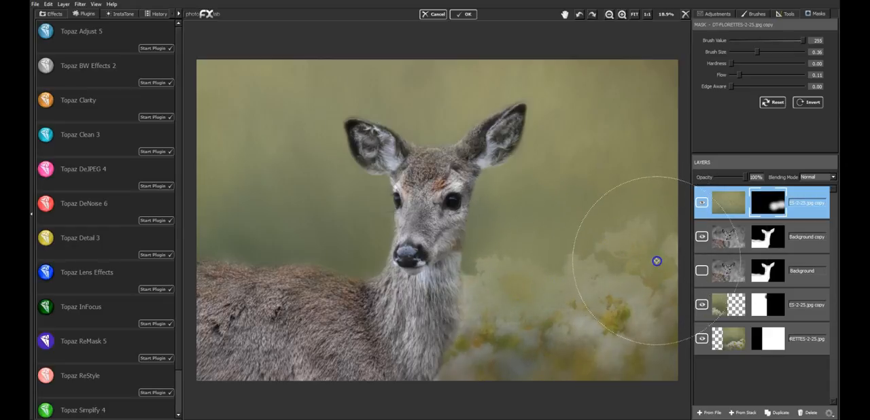
Step: Paint the top texture's mask over the remaining flowers with brush value 255, size 0.21 and flow 0.11 to soften them further
mouse_move(803, 40)
left_mouse_down()
mouse_move(733, 40)
mouse_move(746, 52)
left_mouse_up()
mouse_move(544, 292)
left_mouse_down()
mouse_move(510, 293)
mouse_move(553, 314)
mouse_move(606, 270)
mouse_move(651, 265)
mouse_move(655, 274)
mouse_move(635, 317)
mouse_move(622, 322)
mouse_move(524, 305)
mouse_move(530, 328)
mouse_move(498, 360)
mouse_move(631, 315)
mouse_move(587, 278)
left_mouse_up()
left_click_drag(779, 39, 805, 40)
left_click_drag(586, 362, 575, 375)
mouse_move(499, 347)
left_mouse_down()
mouse_move(462, 377)
mouse_move(468, 361)
mouse_move(447, 382)
mouse_move(438, 377)
mouse_move(466, 325)
mouse_move(458, 370)
mouse_move(448, 384)
mouse_move(471, 278)
mouse_move(479, 358)
mouse_move(498, 353)
mouse_move(510, 329)
mouse_move(546, 360)
left_mouse_up()
mouse_move(546, 359)
left_mouse_down()
mouse_move(607, 366)
mouse_move(668, 355)
left_mouse_up()
left_click_drag(488, 258, 485, 259)
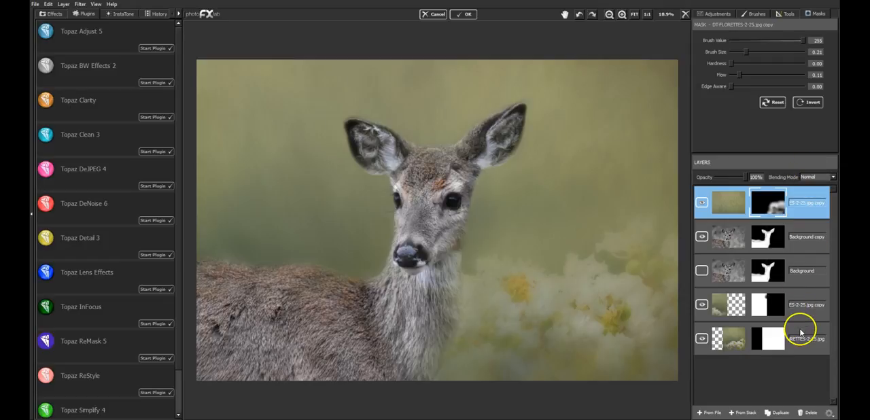
Step: Duplicate the masked top texture layer and set the copy's exposure to -0.44
left_click(782, 413)
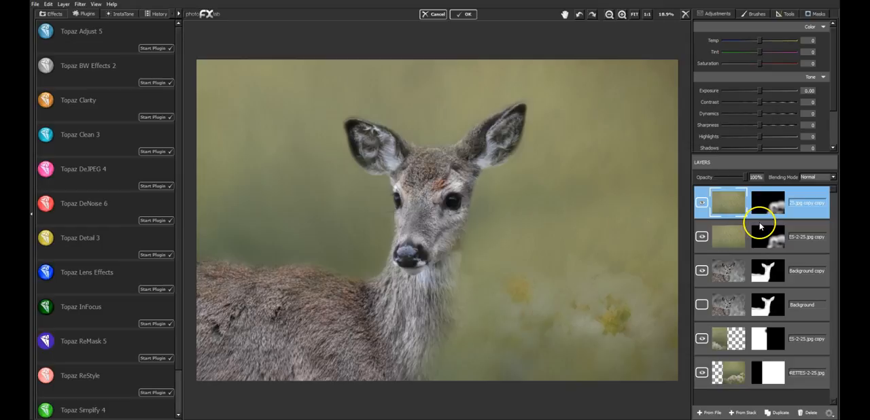
mouse_move(748, 177)
left_mouse_down()
mouse_move(735, 177)
mouse_move(744, 178)
left_mouse_up()
left_click_drag(757, 97, 759, 95)
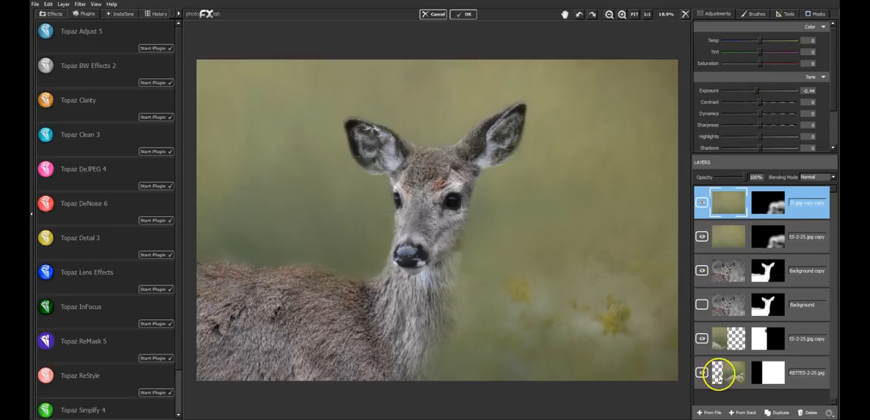
Step: Duplicate the darkened texture layer and compare the image with the new copy hidden and shown
left_click(779, 413)
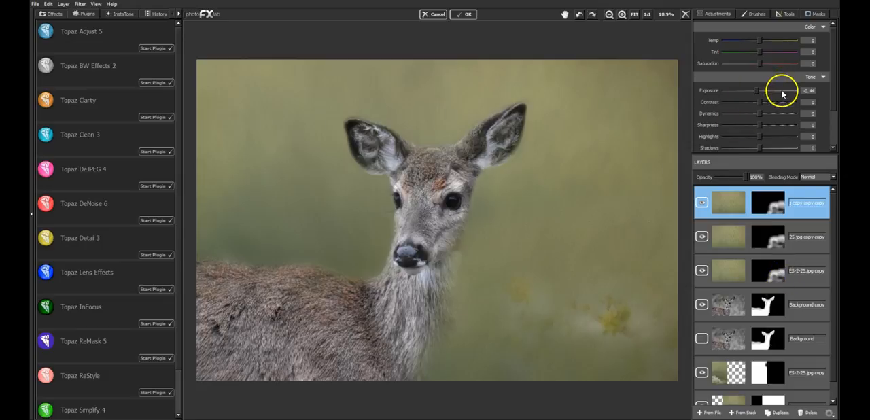
left_click(702, 203)
left_click(702, 203)
left_click(702, 202)
left_click(701, 202)
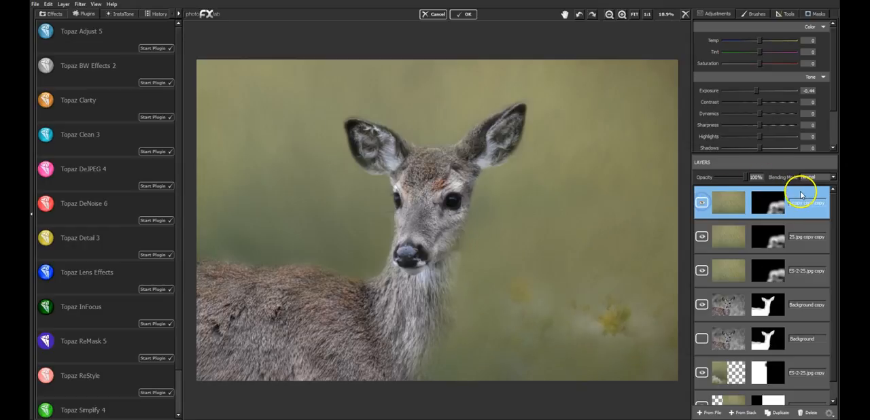
Step: Reset the newest texture copy's mask, blend it with Soft Light at 49% opacity, and compare with the layer hidden
left_click(815, 13)
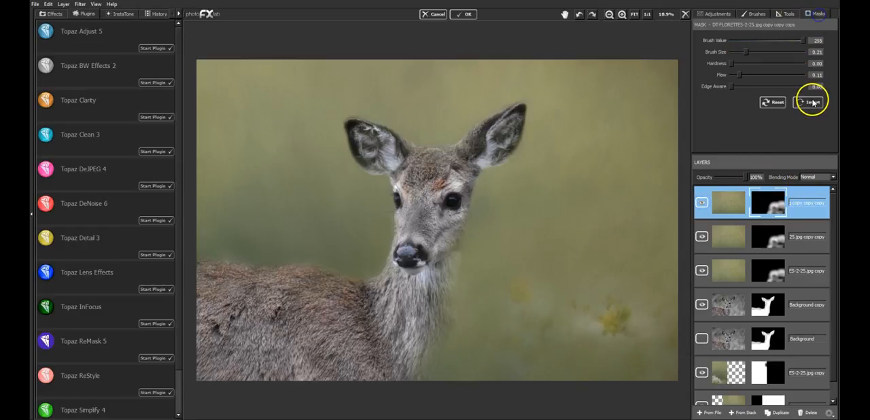
left_click(773, 102)
left_click(816, 177)
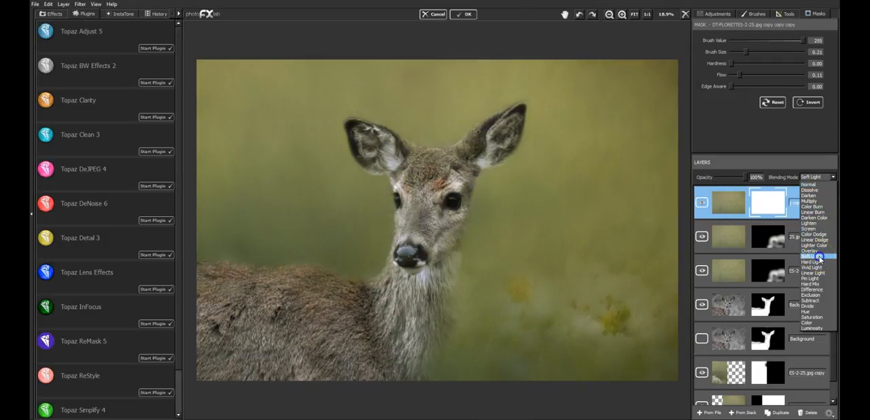
left_click(820, 257)
mouse_move(744, 177)
left_mouse_down()
mouse_move(703, 179)
mouse_move(732, 178)
left_mouse_up()
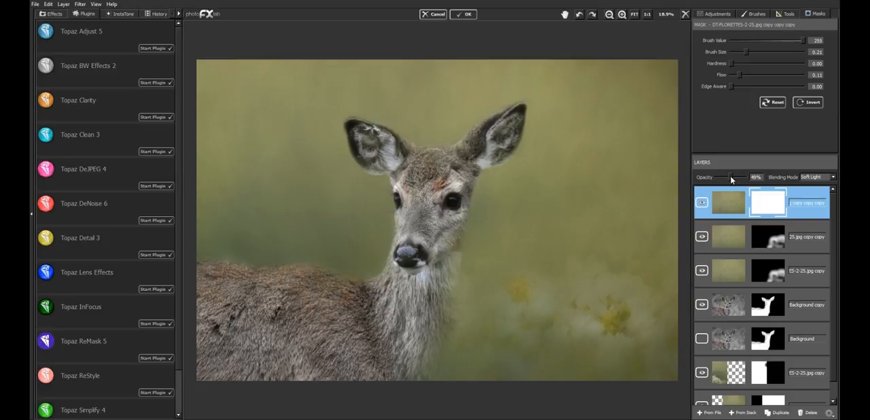
left_click(703, 202)
left_click(703, 203)
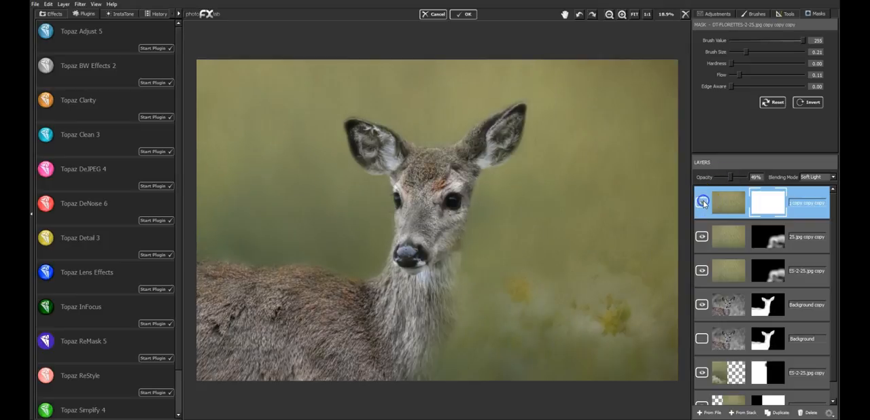
Step: Try saturation changes on the Soft Light texture layer, return exposure and saturation to 0, and set its opacity to 47%
left_click(714, 14)
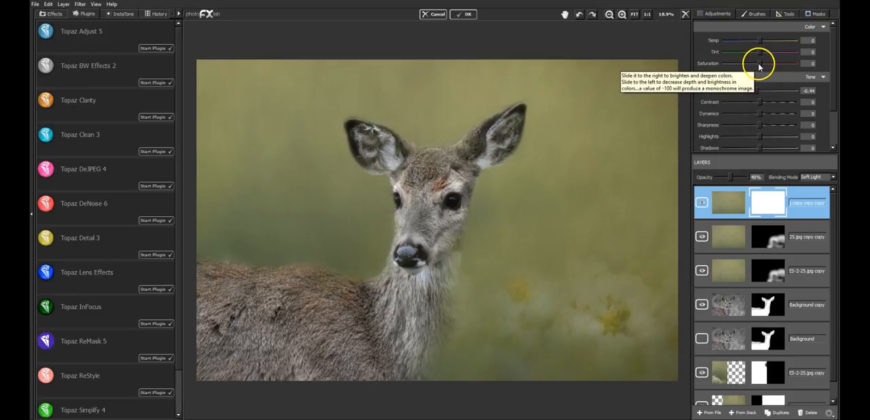
left_click_drag(733, 175, 746, 177)
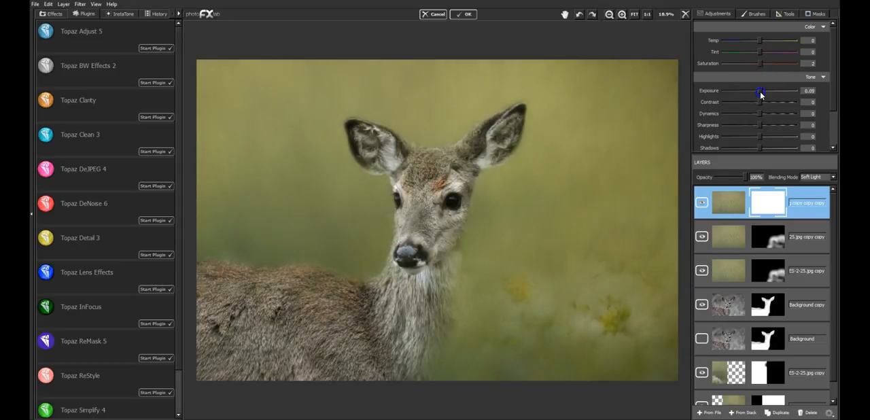
left_click(820, 91)
left_click(762, 64)
left_click(702, 202)
left_click(702, 202)
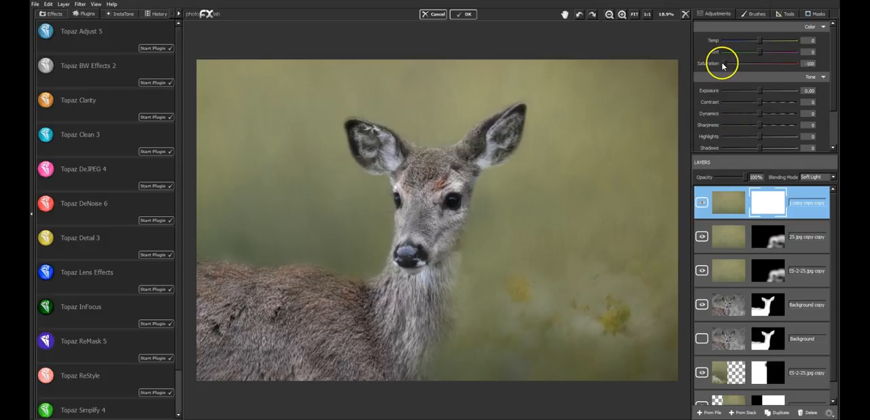
left_click_drag(738, 63, 759, 64)
left_click(811, 63)
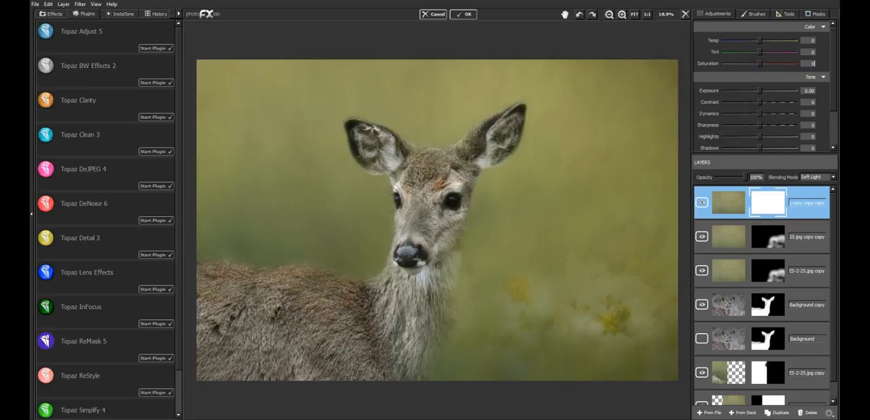
left_click(744, 177)
left_click_drag(739, 180, 716, 182)
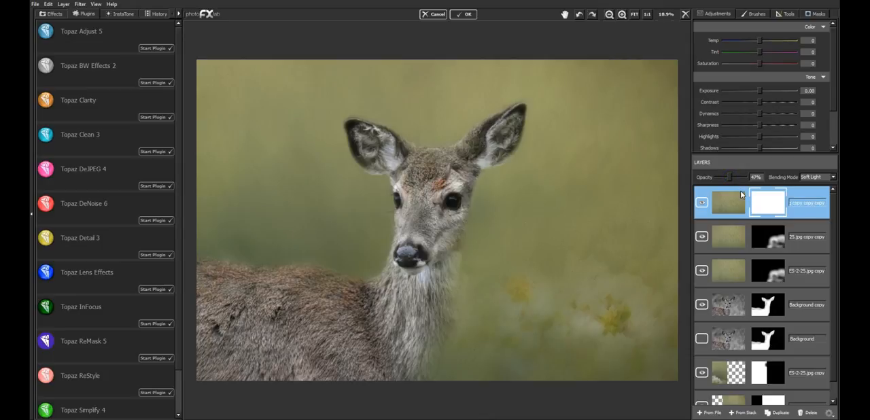
Step: Try enlarging the visible deer layer to 130% and undo the scaling
left_click_drag(742, 197, 742, 286)
left_click(807, 299)
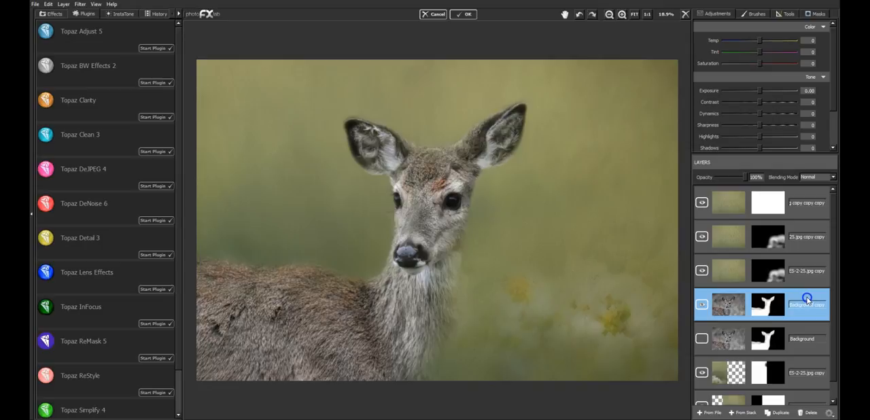
left_click(787, 14)
left_click(798, 28)
left_click_drag(504, 176, 626, 141)
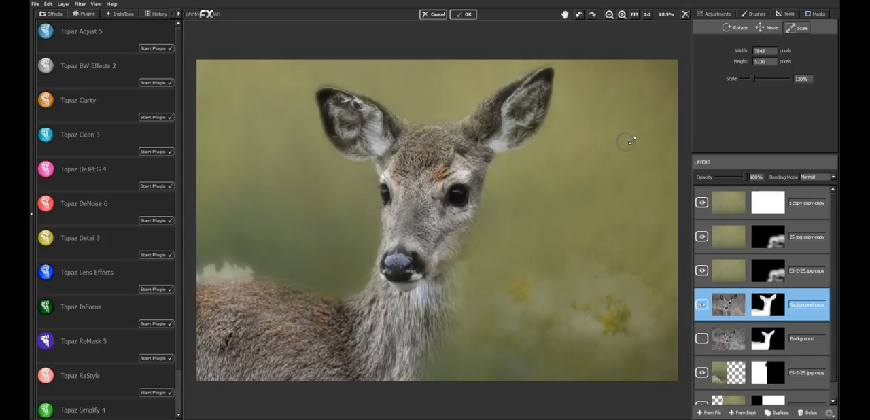
key("ctrl+z")
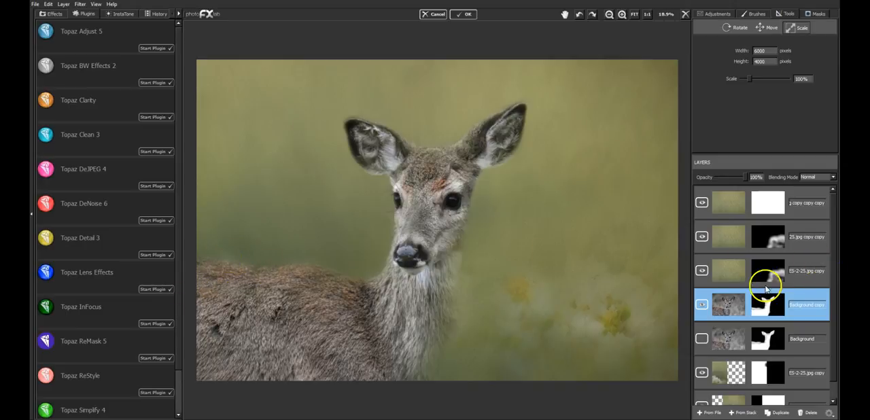
Step: On the mask of the texture layer directly above the deer, paint over the deer's back with brush value 255, size 0.33 and flow 0.11
left_click(805, 267)
left_click(816, 13)
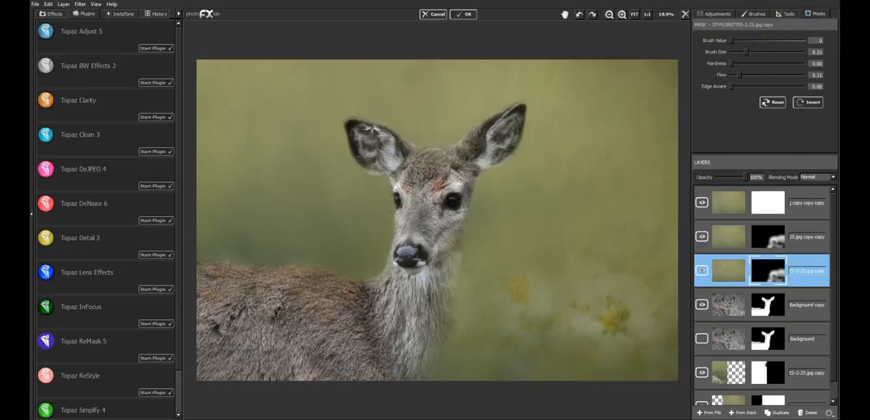
left_click(798, 43)
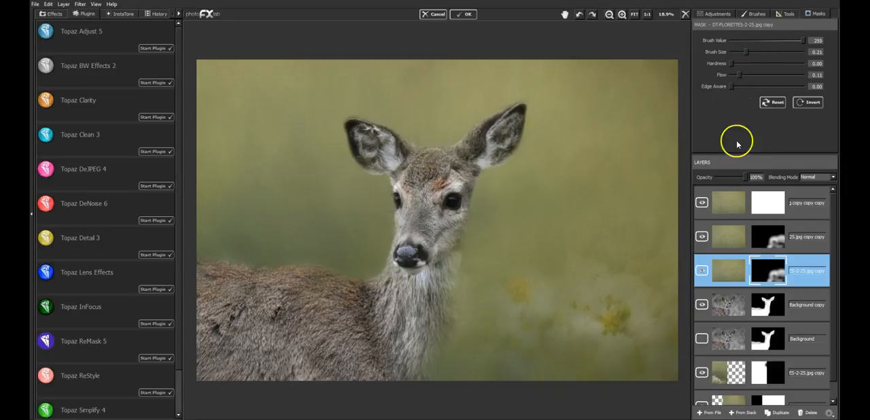
left_click_drag(747, 52, 755, 52)
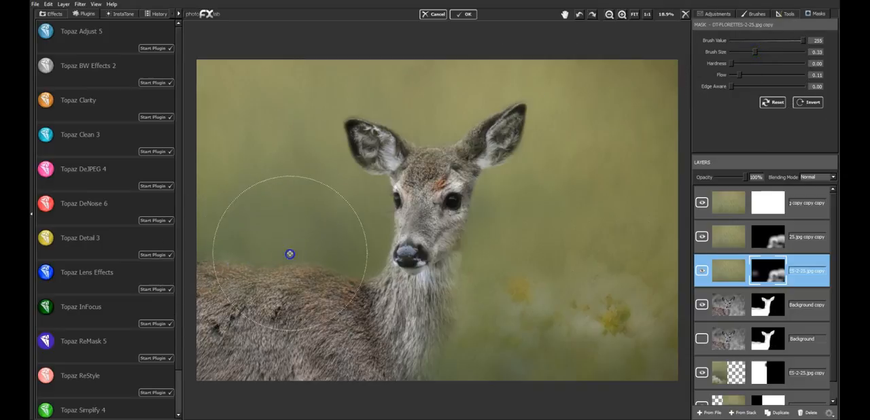
mouse_move(209, 269)
left_mouse_down()
mouse_move(196, 325)
mouse_move(258, 258)
mouse_move(342, 260)
mouse_move(268, 288)
mouse_move(231, 273)
left_mouse_up()
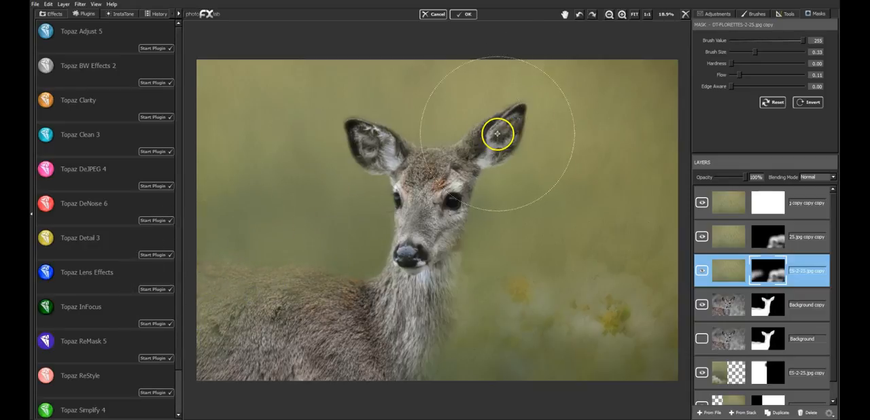
Step: Bring back part of the deer's body by painting the same mask with brush value 0 and size 0.20
left_click(731, 42)
left_click(746, 52)
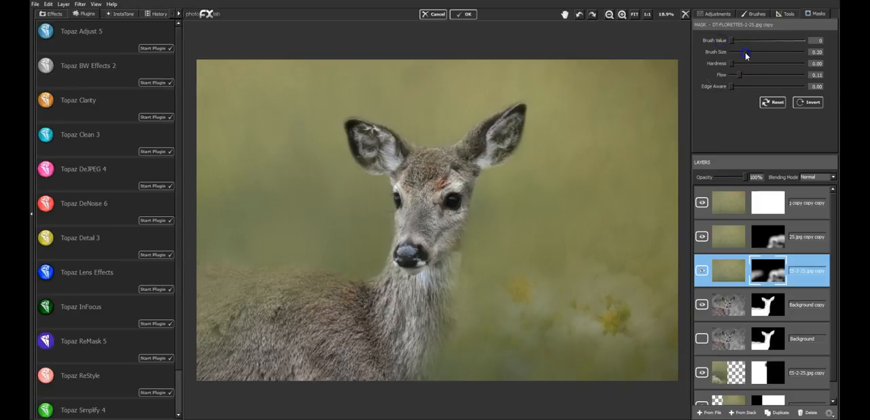
mouse_move(250, 324)
left_mouse_down()
mouse_move(254, 311)
mouse_move(326, 305)
left_mouse_up()
mouse_move(233, 314)
left_mouse_down()
mouse_move(230, 302)
mouse_move(240, 342)
mouse_move(218, 342)
mouse_move(274, 311)
mouse_move(324, 306)
mouse_move(238, 342)
mouse_move(521, 261)
mouse_move(605, 261)
mouse_move(612, 245)
left_mouse_up()
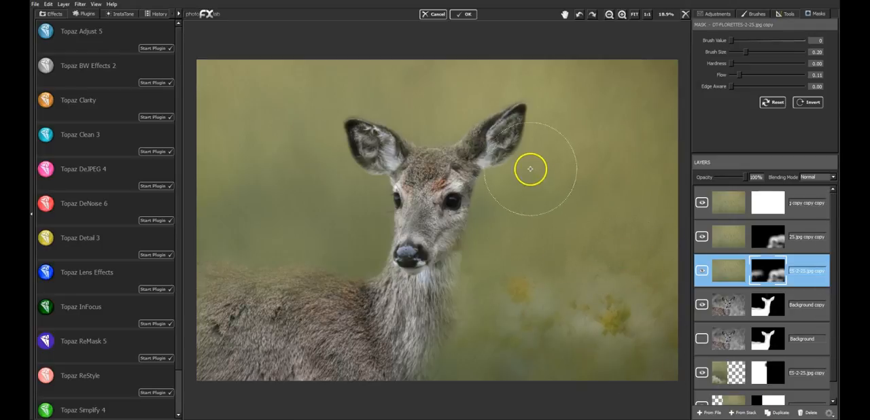
Step: Stamp the composite into a new layer at the top of the stack and inspect the deer's face and neck at 100%
left_click(810, 197)
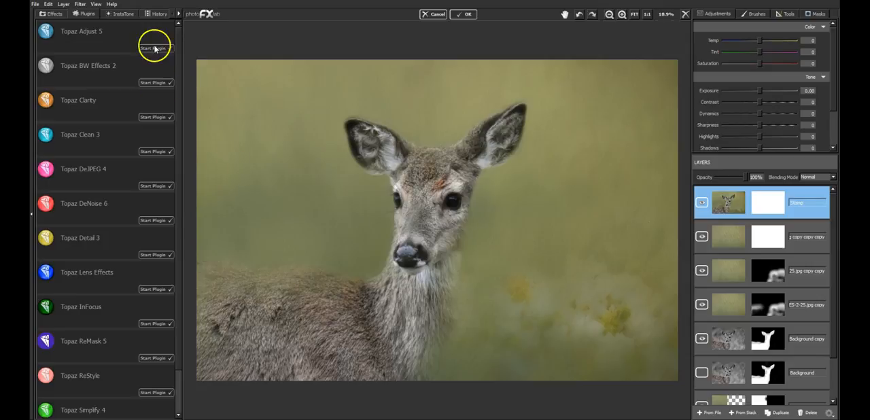
left_click(621, 15)
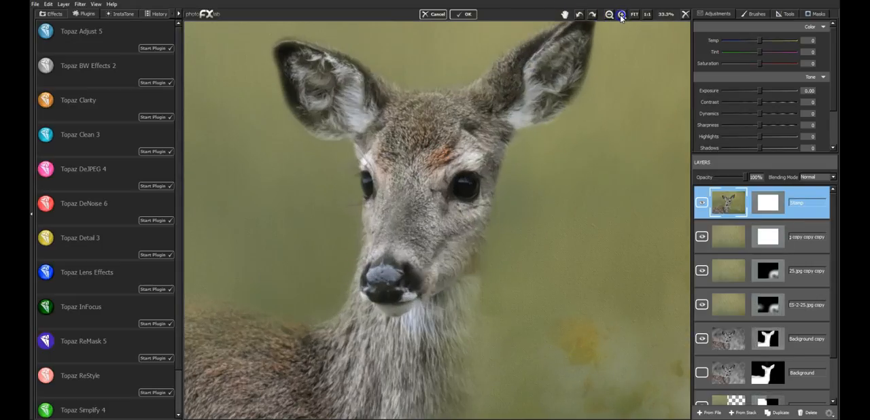
left_click(621, 15)
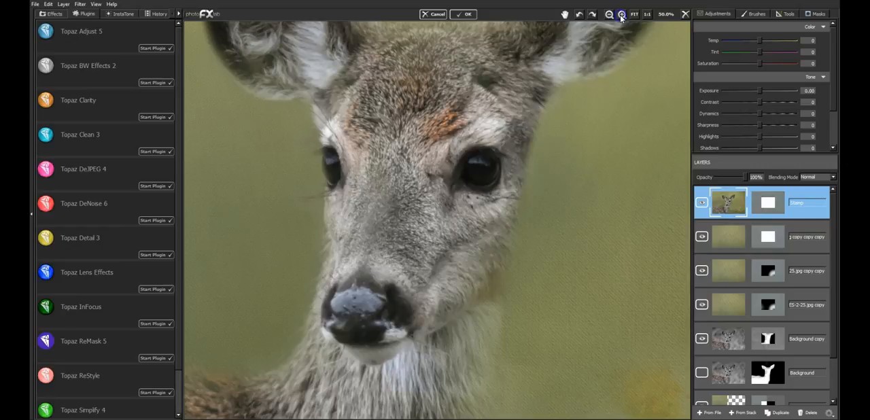
left_click(620, 15)
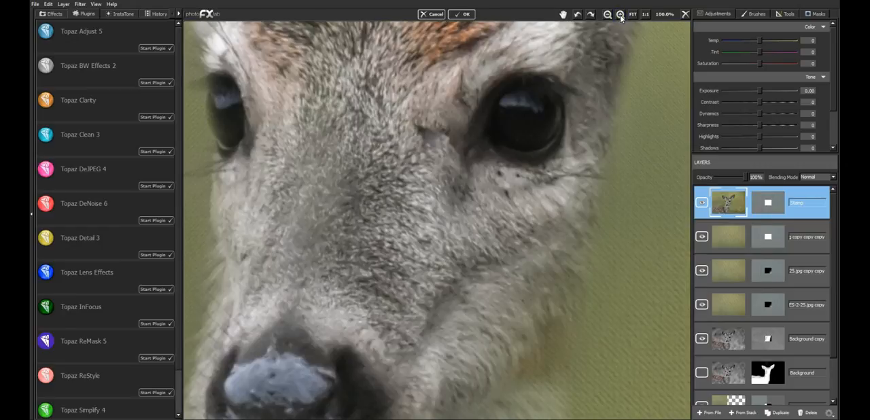
left_click_drag(415, 259, 488, 41)
left_click_drag(486, 211, 536, 100)
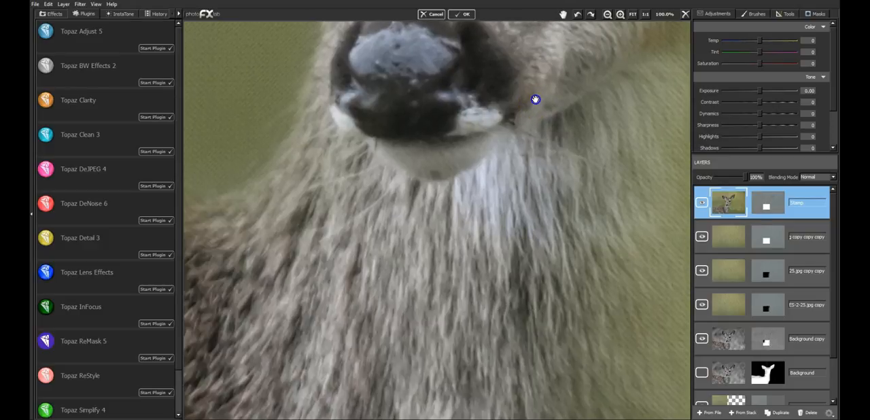
left_click(634, 14)
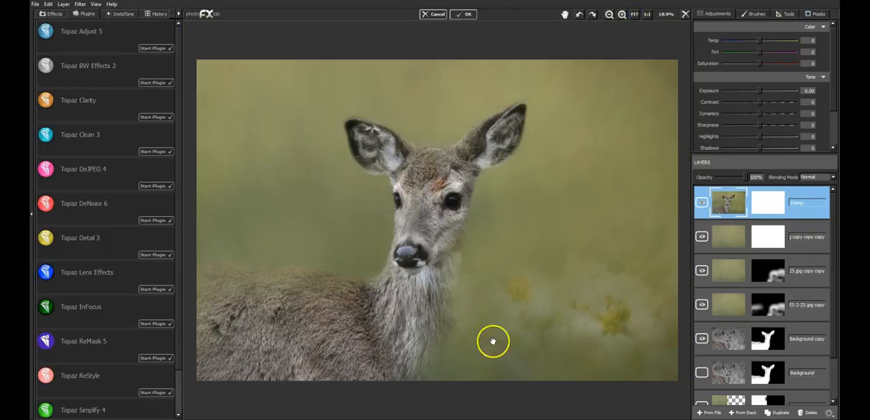
scroll(820, 391, "down", 3)
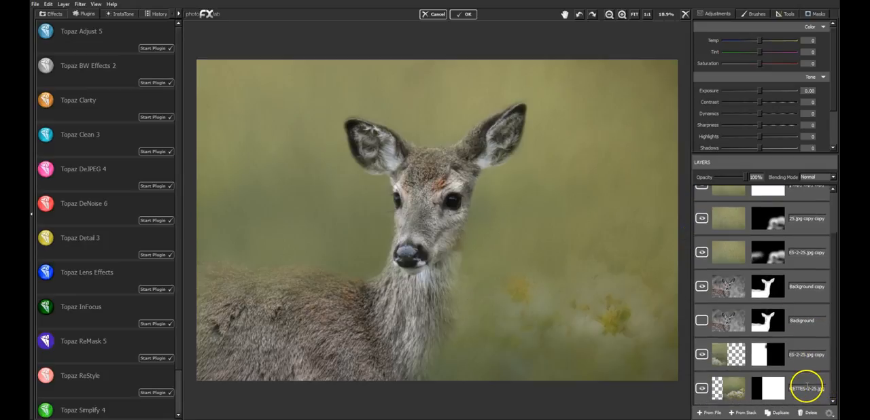
scroll(803, 382, "up", 3)
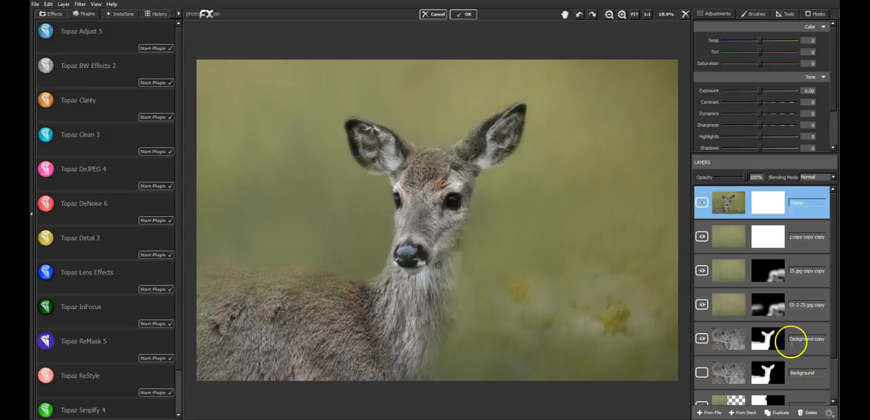
left_click(798, 331)
left_click(769, 412)
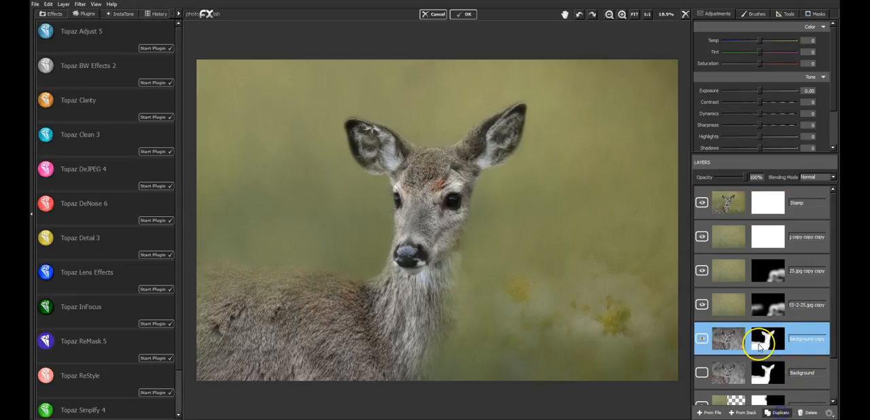
left_click(810, 352)
left_click(809, 412)
Step: Show and duplicate the original Background layer, move the copy to the top of the stack, and reset its mask
scroll(814, 387, "down", 1)
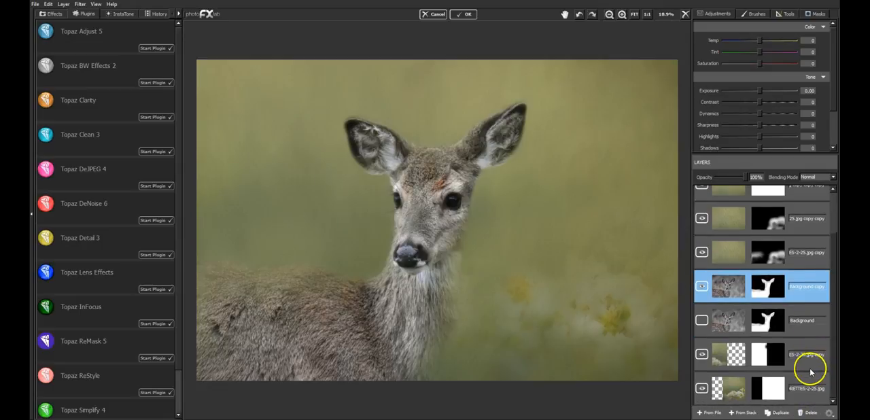
left_click(802, 328)
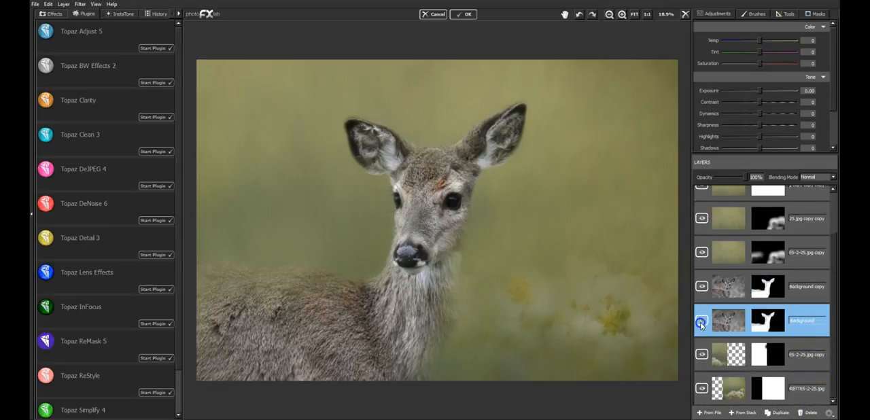
left_click(777, 413)
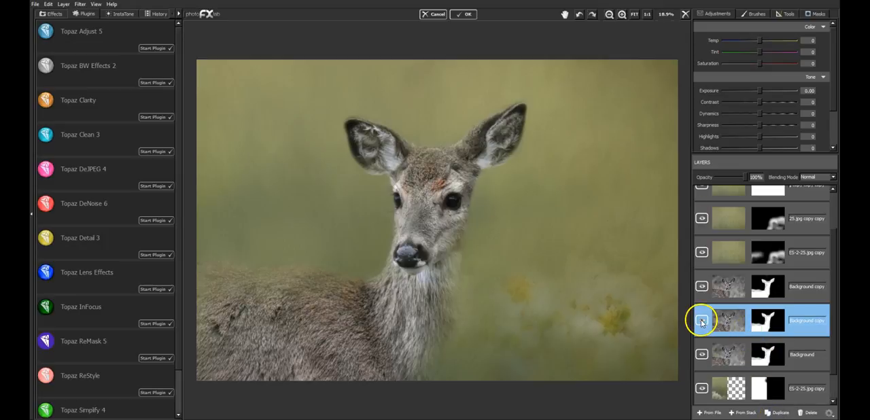
left_click(754, 320)
left_click_drag(755, 320, 775, 194)
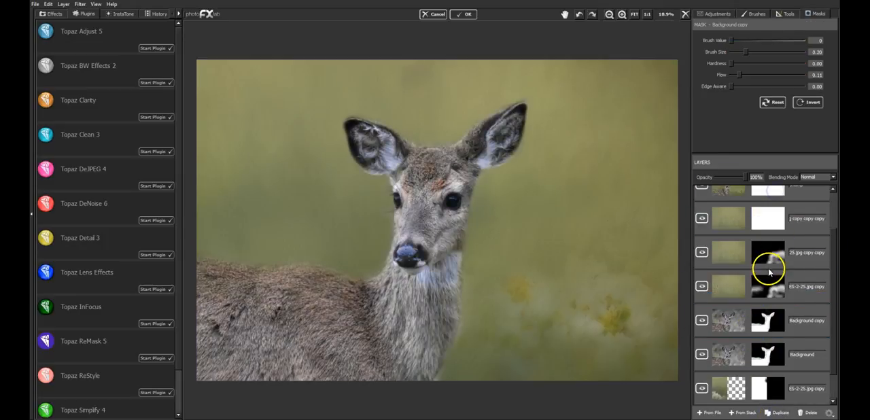
scroll(770, 269, "up", 2)
left_click(774, 103)
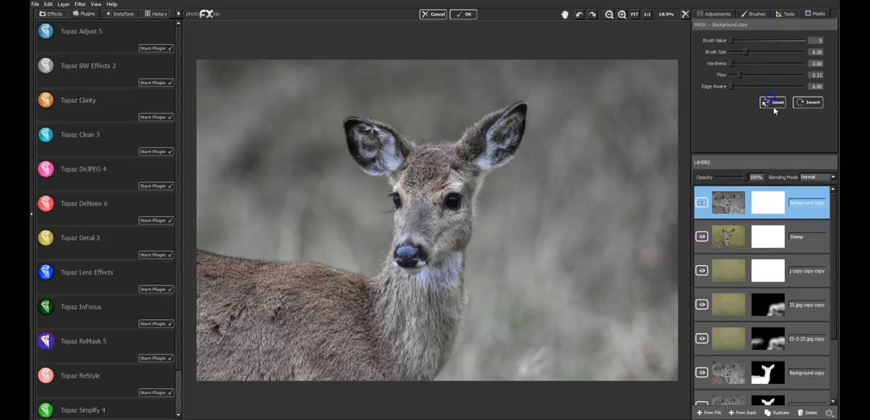
Step: Compare the original photo copy with the composite, leave the photo copy hidden, and move the Stamp layer above it
left_click(702, 203)
left_click(829, 239)
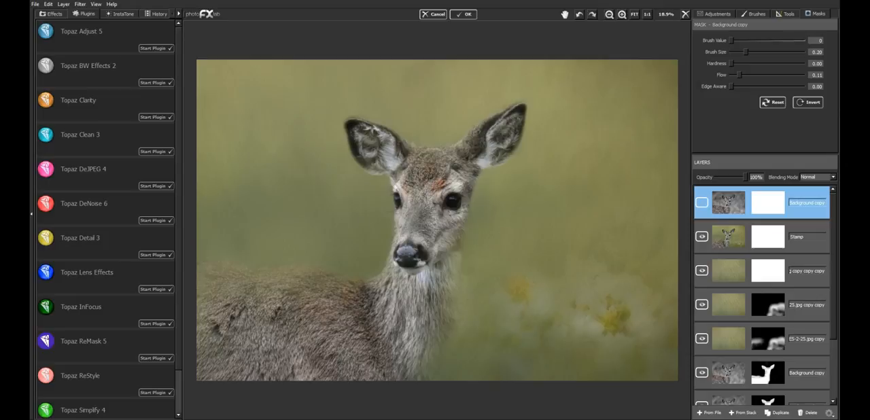
left_click(703, 202)
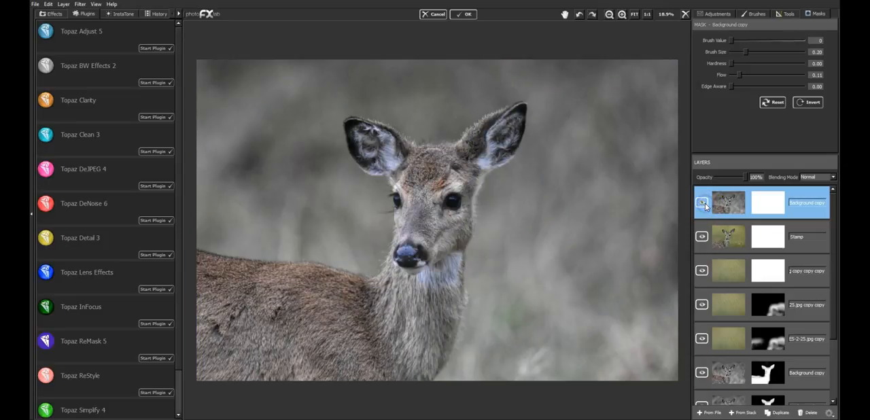
left_click(703, 203)
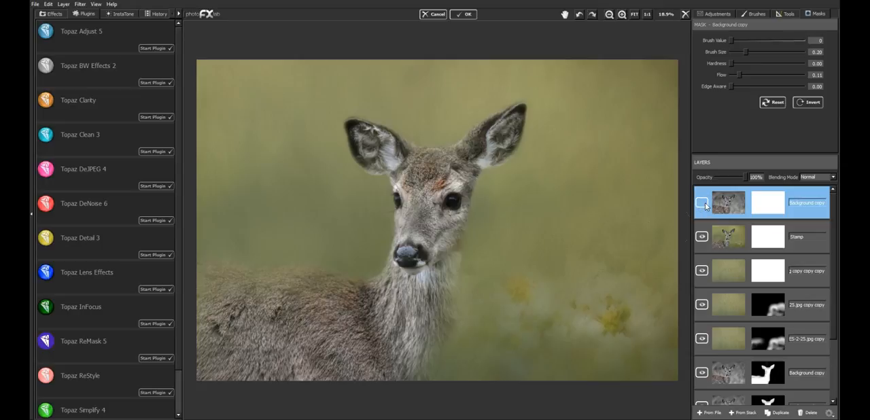
left_click_drag(722, 239, 737, 198)
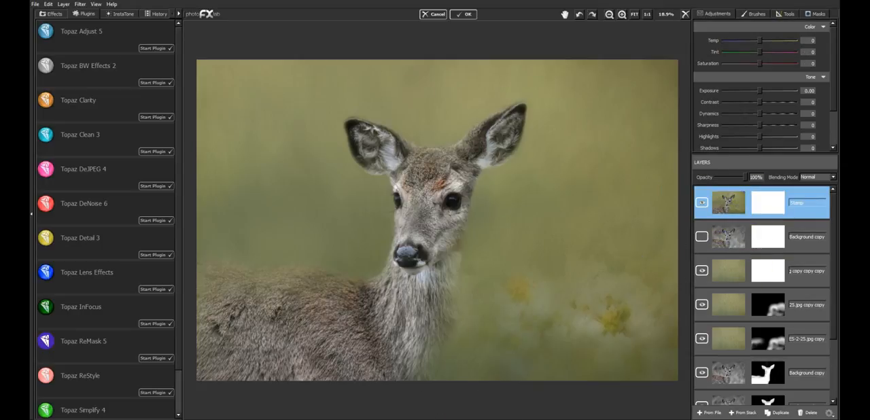